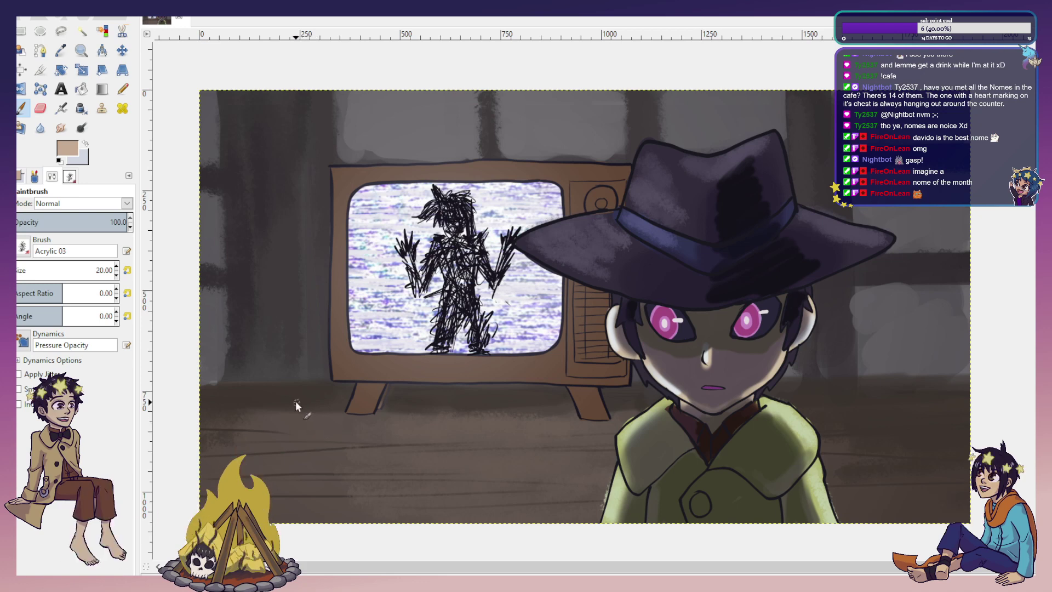
pyautogui.moveTo(294, 348); pyautogui.dragTo(309, 357)
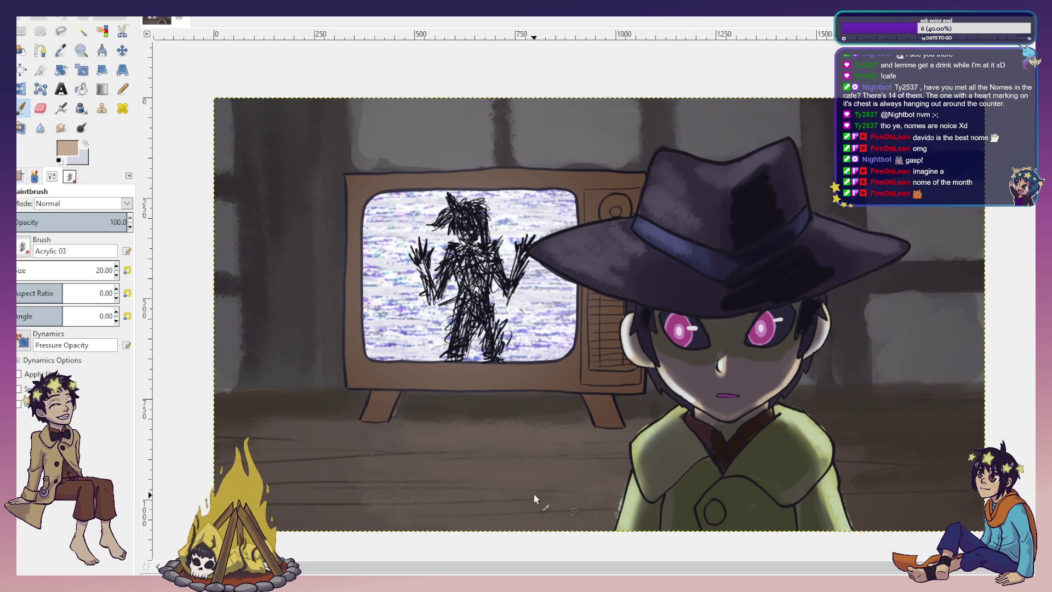
pyautogui.click(83, 109)
pyautogui.click(61, 51)
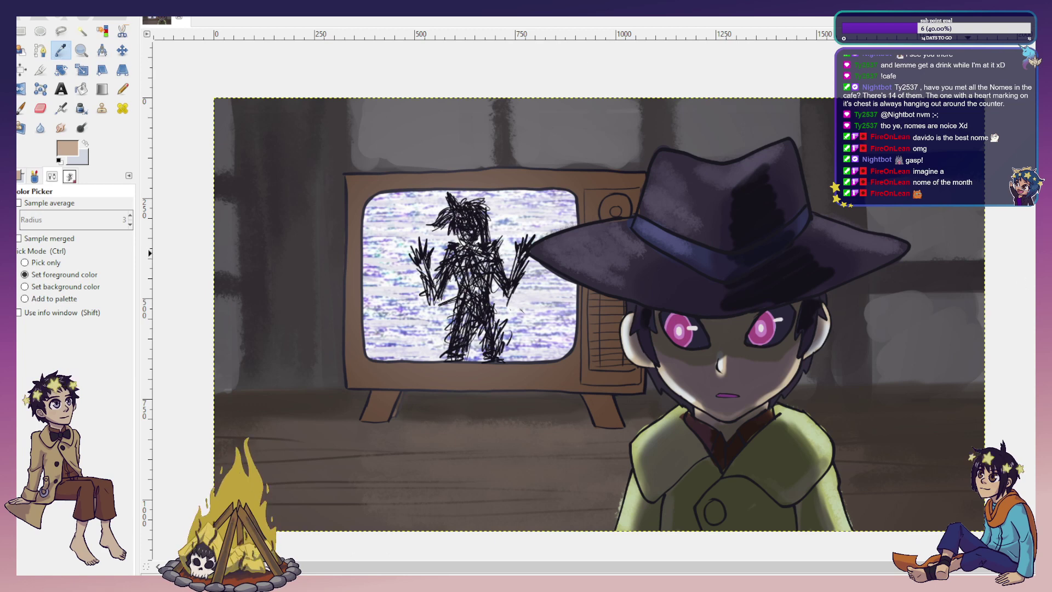
pyautogui.click(81, 108)
pyautogui.moveTo(469, 327)
pyautogui.mouseDown()
pyautogui.moveTo(464, 309)
pyautogui.moveTo(492, 275)
pyautogui.mouseUp()
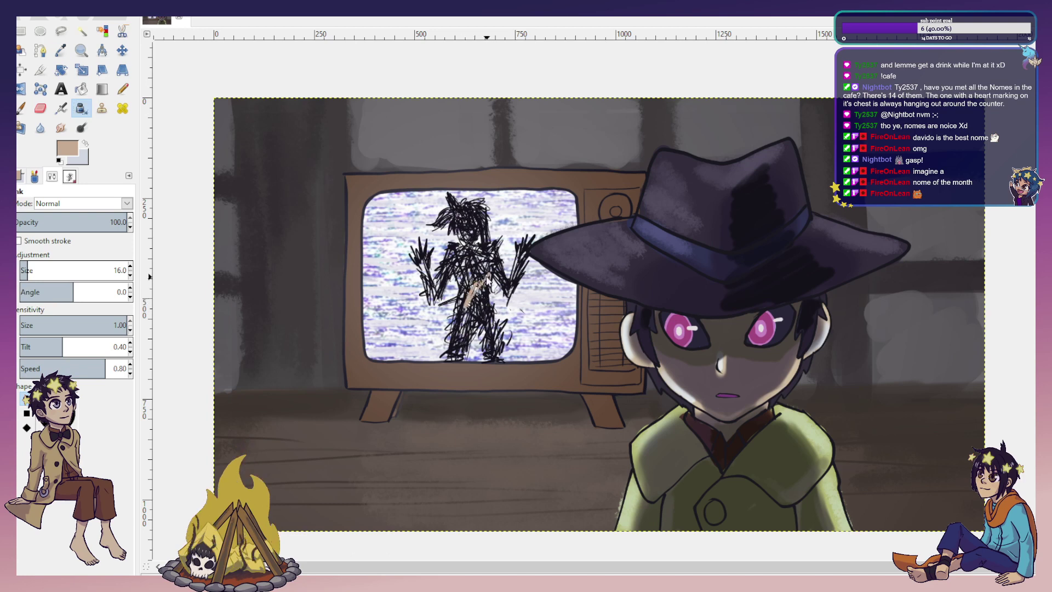
pyautogui.hotkey('ctrl', 'z')
# Sample the near-black colour of the scribbled figure on the TV as foreground and activate the Ink tool.
pyautogui.click(60, 50)
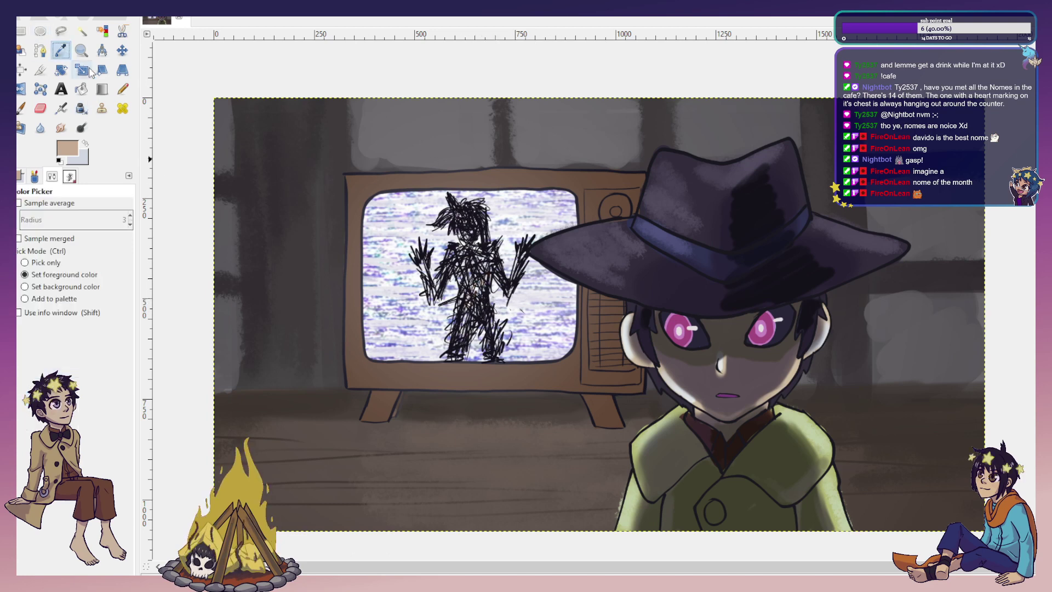
pyautogui.click(489, 285)
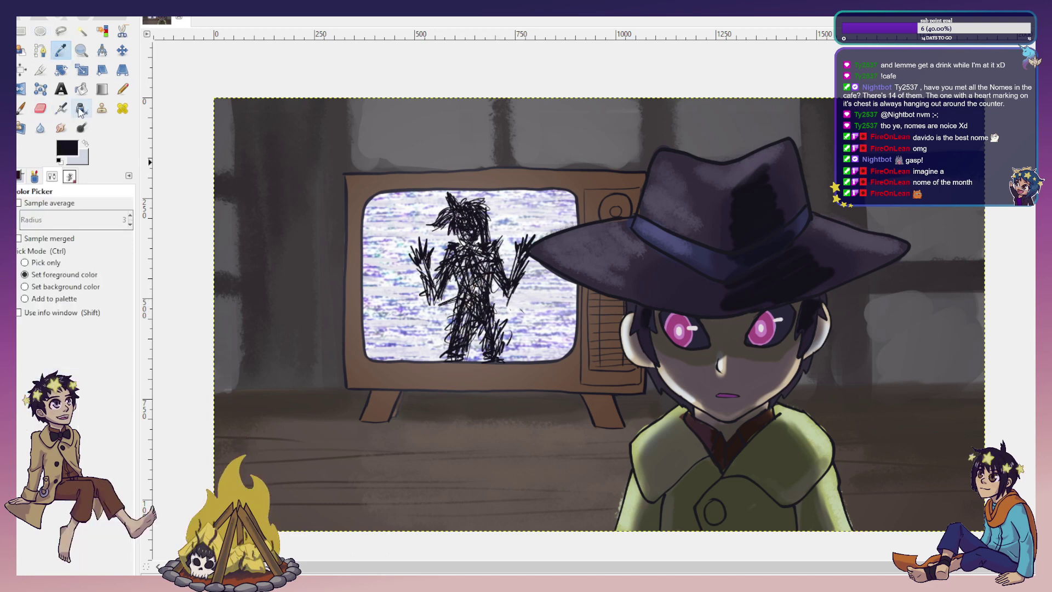
pyautogui.click(81, 108)
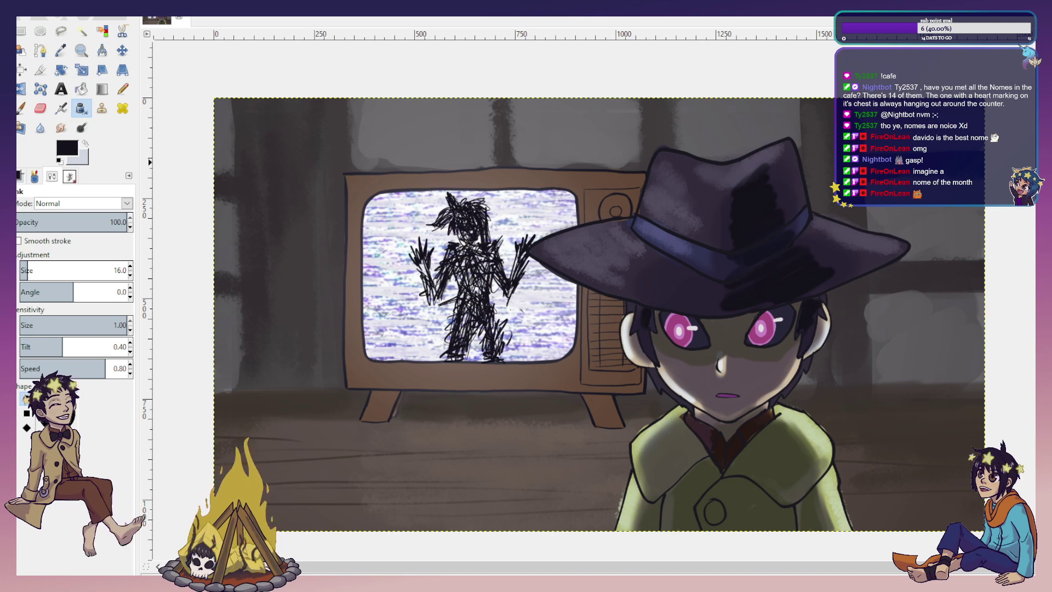
pyautogui.click(83, 109)
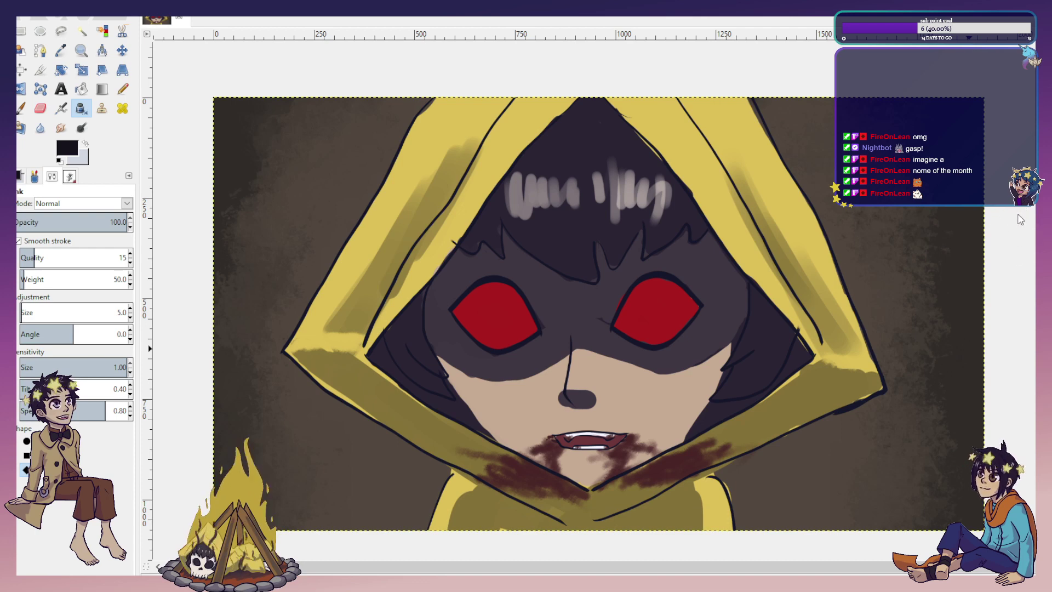
# Swap the near-black colour to the background and set the foreground colour to magenta.
pyautogui.click(988, 212)
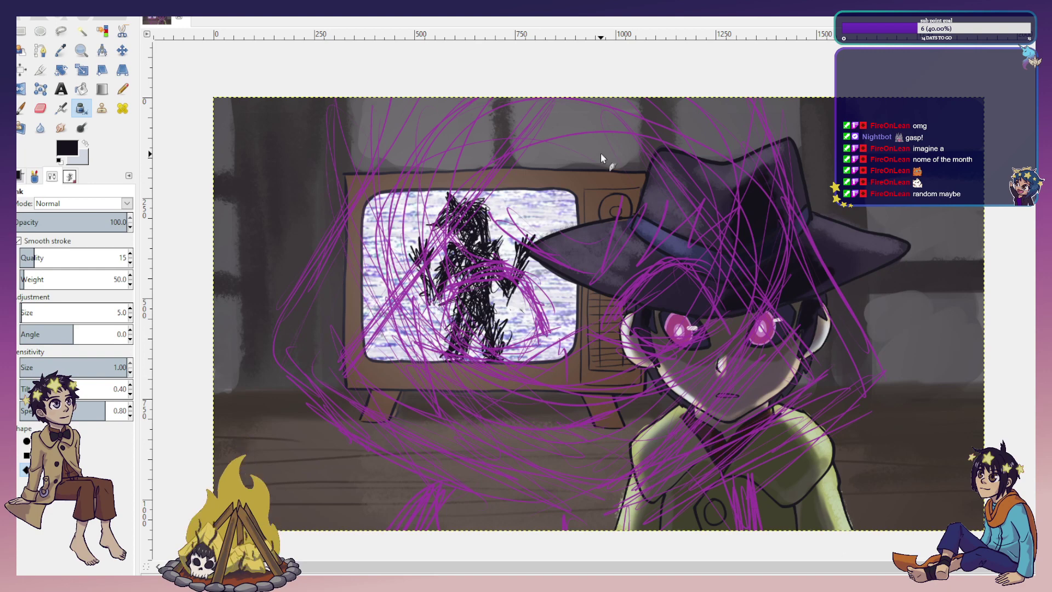
pyautogui.click(85, 145)
pyautogui.click(68, 147)
pyautogui.click(246, 167)
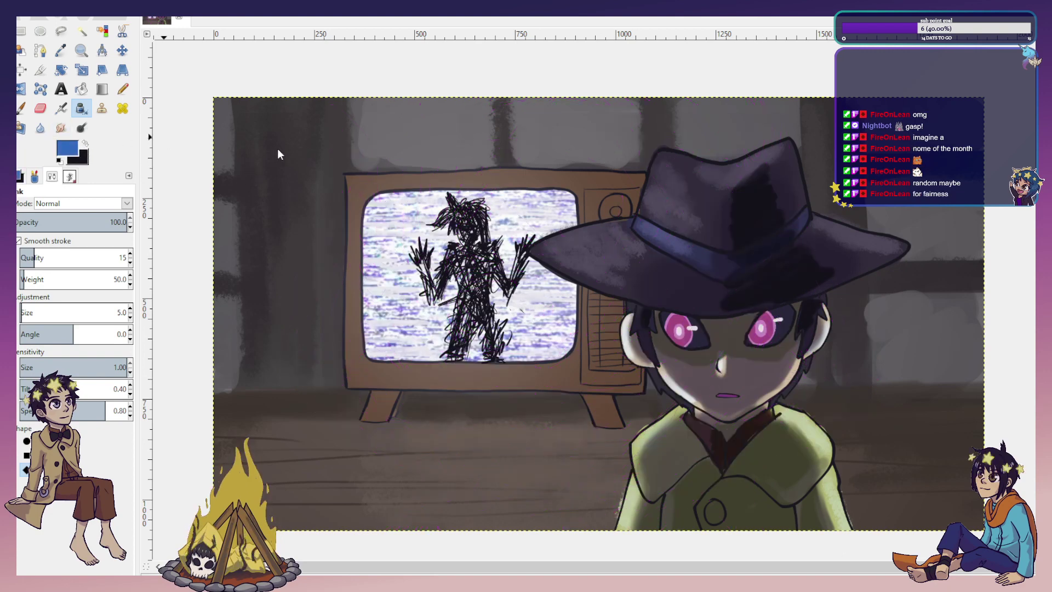
pyautogui.click(274, 149)
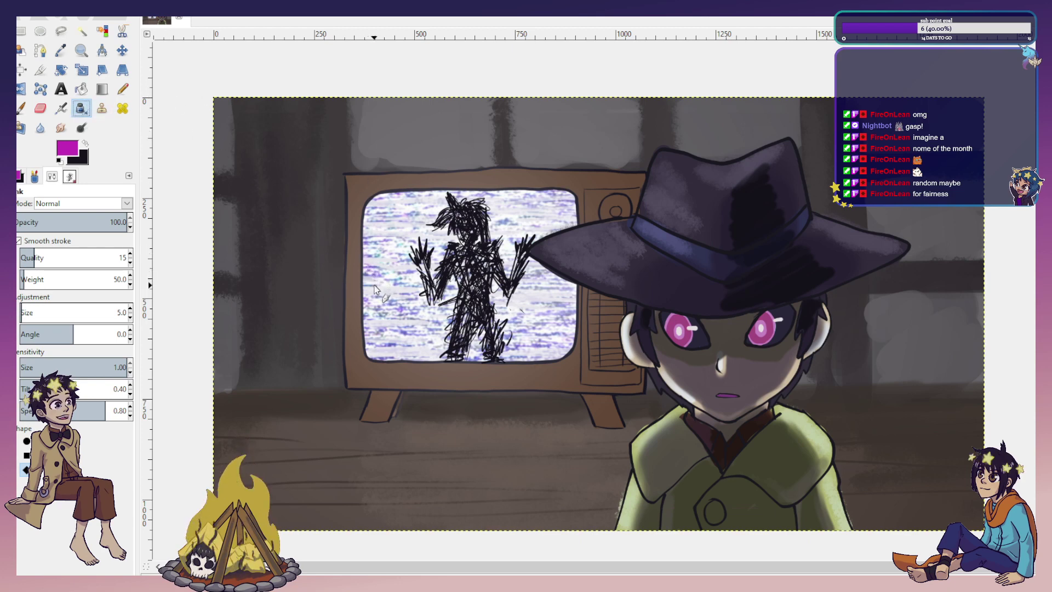
# Sketch a magenta construction circle and tapered jaw for the head over the hatted character's face.
pyautogui.moveTo(795, 336); pyautogui.dragTo(697, 268)
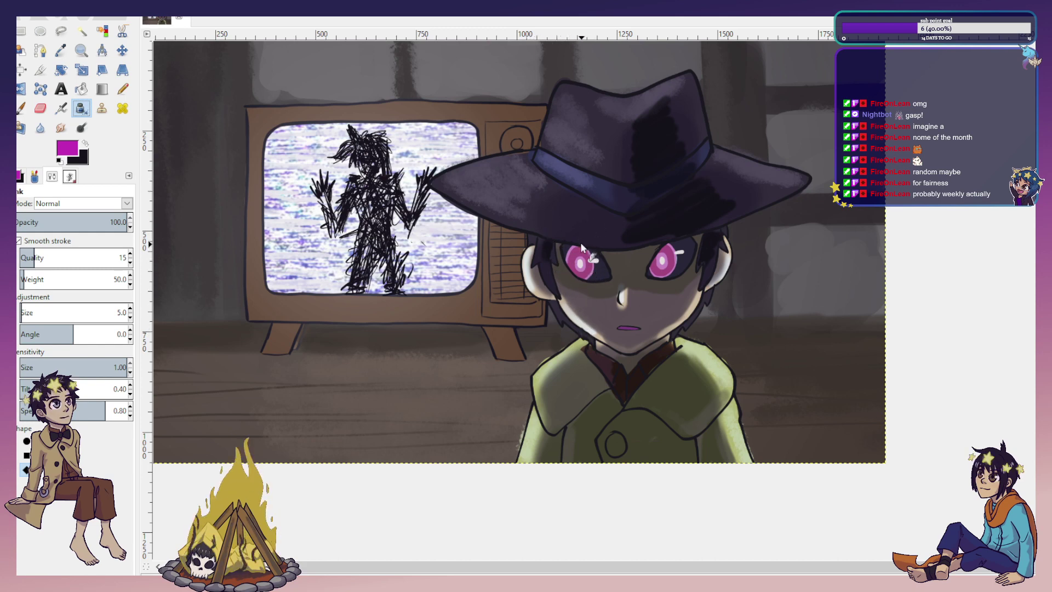
pyautogui.moveTo(677, 181)
pyautogui.mouseDown()
pyautogui.moveTo(555, 215)
pyautogui.moveTo(711, 257)
pyautogui.moveTo(566, 163)
pyautogui.moveTo(692, 258)
pyautogui.moveTo(601, 150)
pyautogui.moveTo(705, 273)
pyautogui.moveTo(588, 161)
pyautogui.moveTo(714, 228)
pyautogui.moveTo(552, 230)
pyautogui.moveTo(607, 186)
pyautogui.moveTo(563, 310)
pyautogui.moveTo(556, 169)
pyautogui.moveTo(564, 290)
pyautogui.moveTo(552, 181)
pyautogui.moveTo(545, 244)
pyautogui.moveTo(573, 340)
pyautogui.mouseUp()
pyautogui.moveTo(697, 257)
pyautogui.mouseDown()
pyautogui.moveTo(616, 332)
pyautogui.moveTo(686, 271)
pyautogui.moveTo(651, 326)
pyautogui.moveTo(572, 359)
pyautogui.mouseUp()
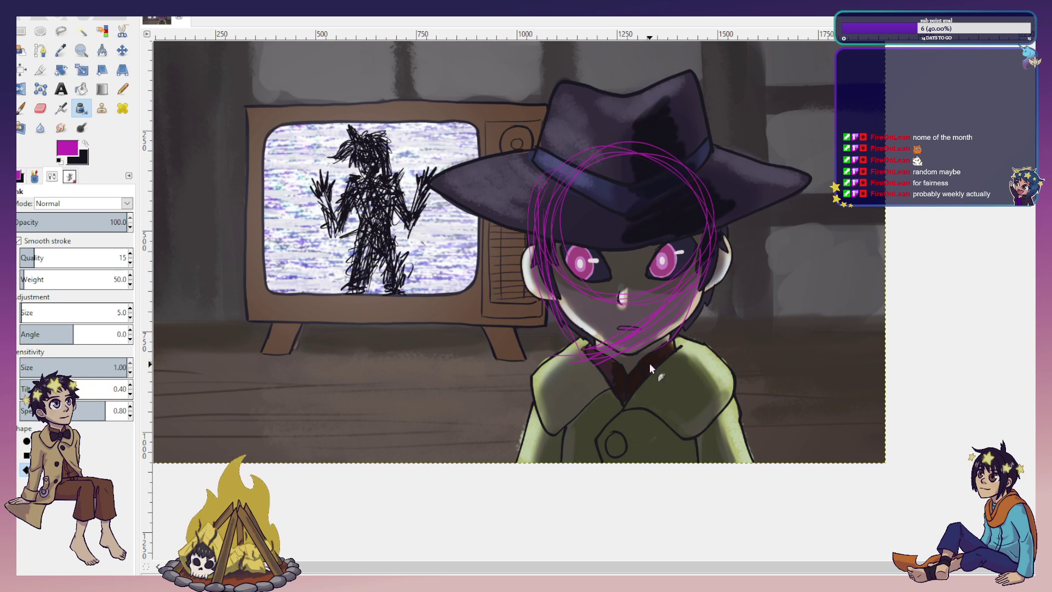
pyautogui.hotkey('ctrl', 'z')
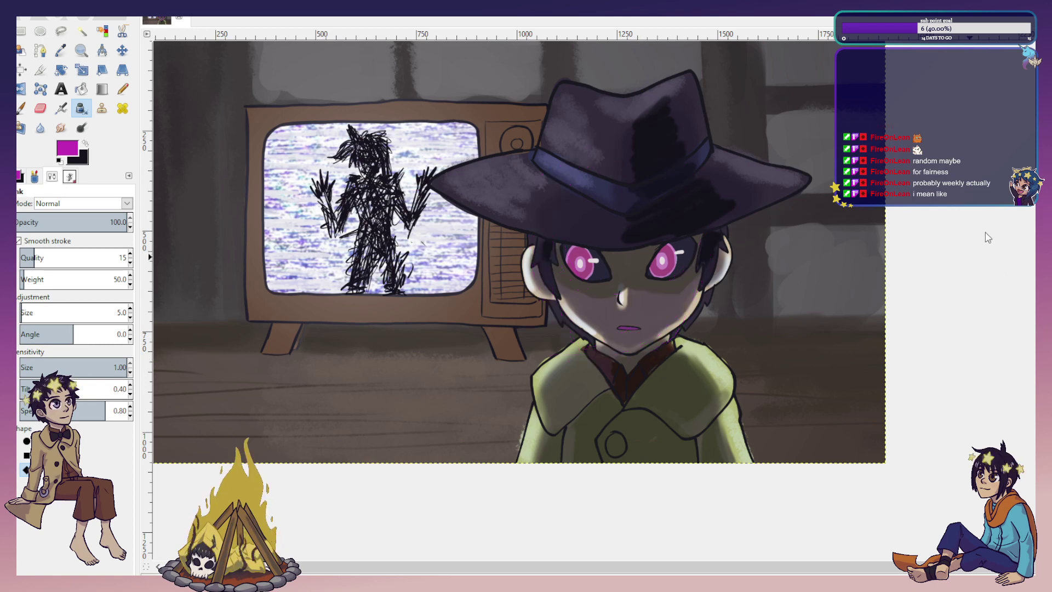
pyautogui.hotkey('ctrl', 'y')
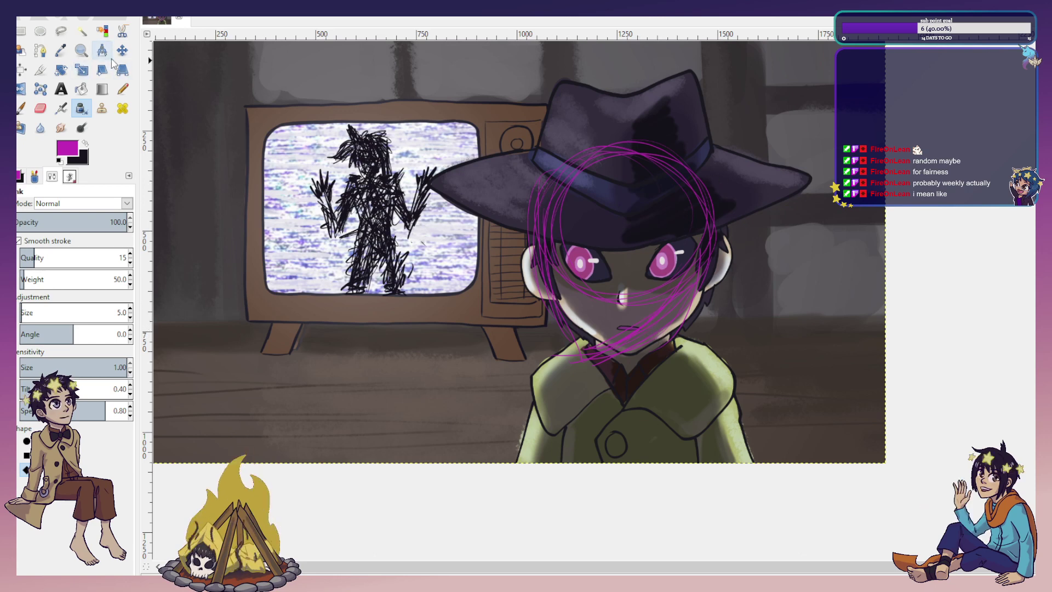
# Sketch the neck, sloping shoulders and upper arms below the magenta head with loose Ink strokes.
pyautogui.click(64, 73)
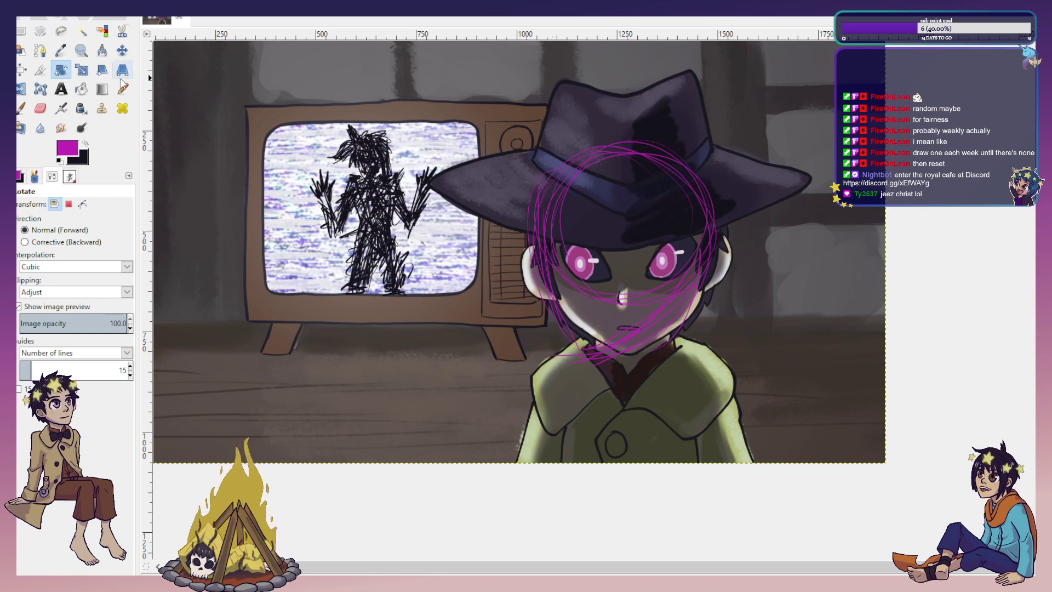
pyautogui.click(82, 110)
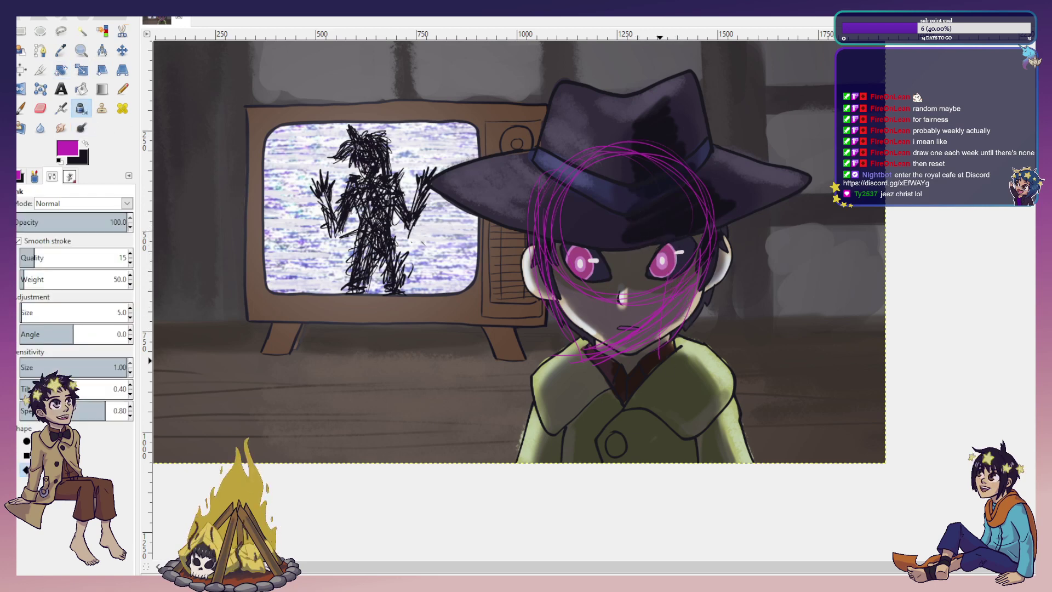
pyautogui.moveTo(675, 364); pyautogui.dragTo(671, 282)
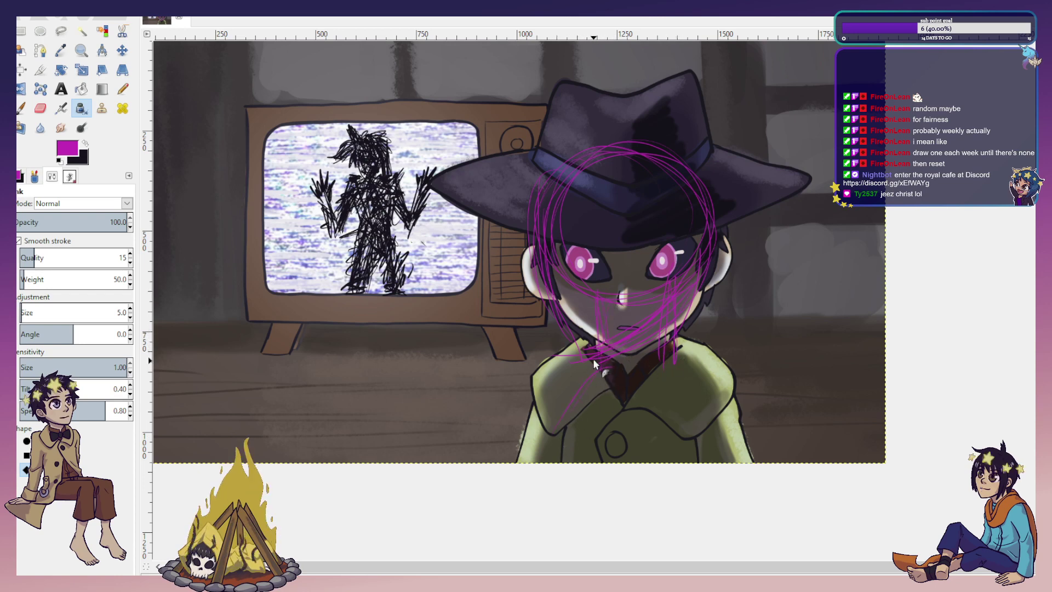
pyautogui.moveTo(594, 363); pyautogui.dragTo(565, 423)
pyautogui.moveTo(679, 363); pyautogui.dragTo(660, 445)
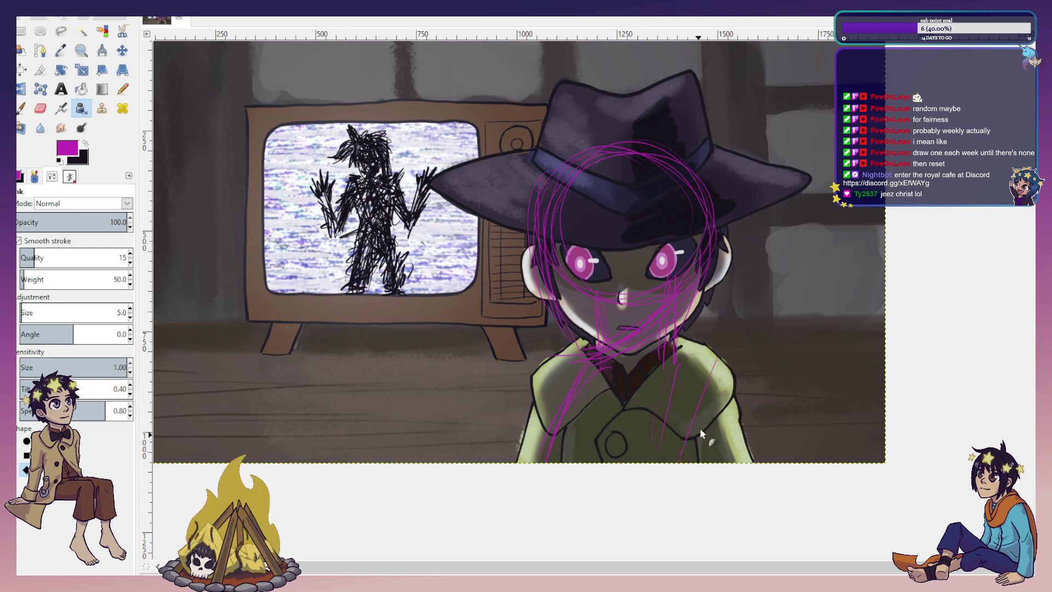
pyautogui.moveTo(743, 461); pyautogui.dragTo(700, 352)
pyautogui.moveTo(702, 355); pyautogui.dragTo(749, 461)
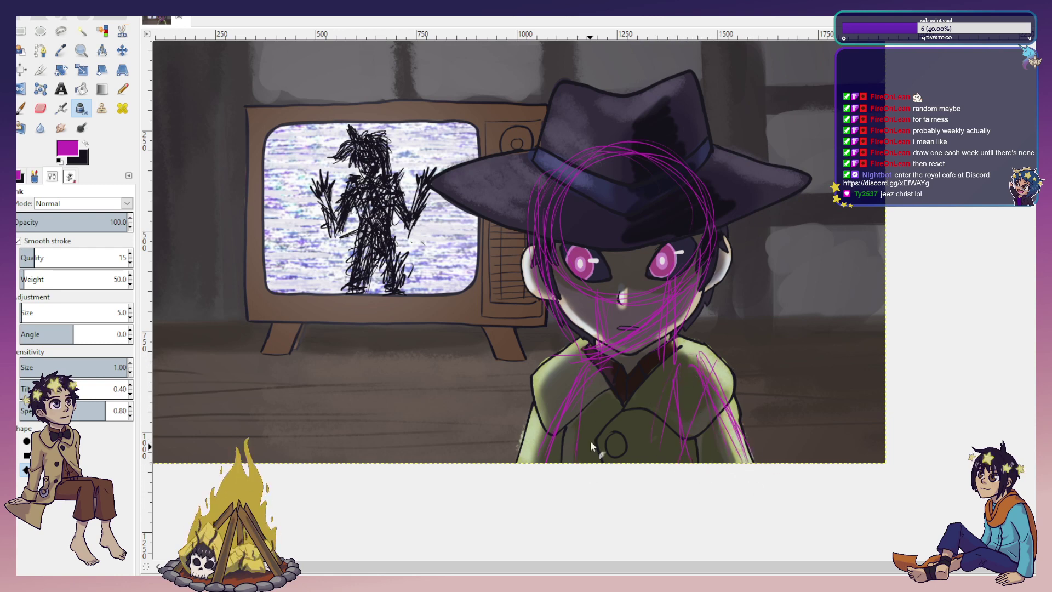
pyautogui.moveTo(570, 362); pyautogui.dragTo(527, 459)
# Lasso the whole magenta sketch, cut and paste it, and shift it slightly up and to the left before deselecting.
pyautogui.click(62, 34)
pyautogui.moveTo(775, 210)
pyautogui.mouseDown()
pyautogui.moveTo(594, 112)
pyautogui.moveTo(607, 537)
pyautogui.moveTo(808, 390)
pyautogui.moveTo(760, 186)
pyautogui.moveTo(772, 206)
pyautogui.mouseUp()
pyautogui.press('Return')
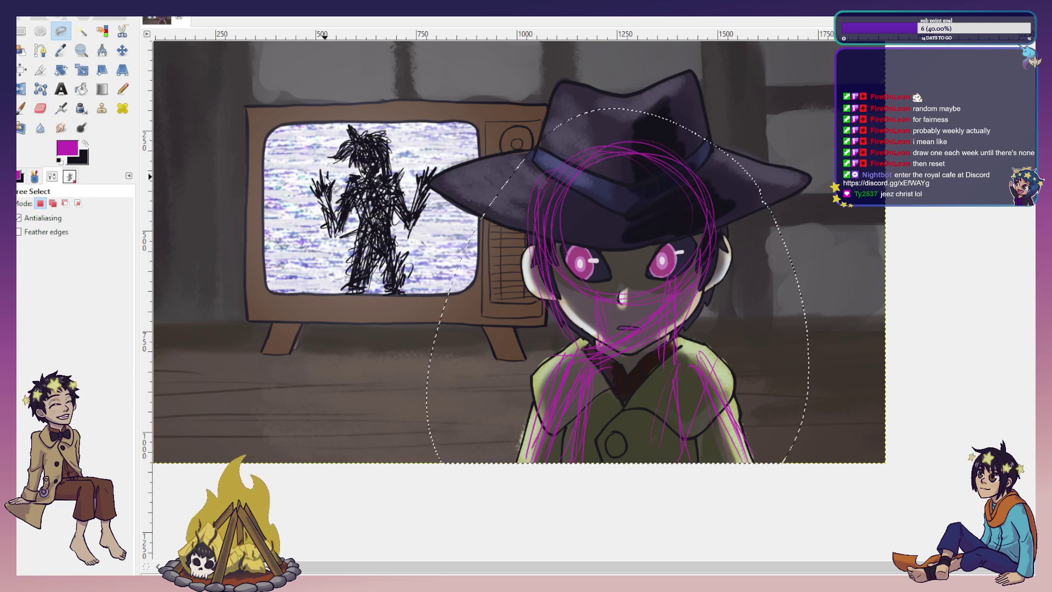
pyautogui.press('ctrl')
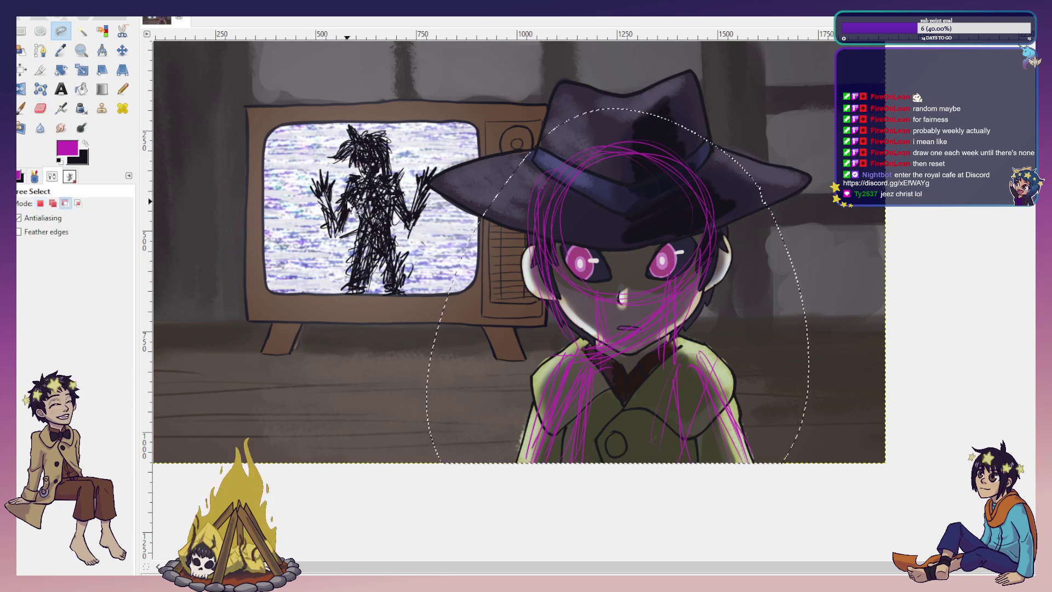
pyautogui.hotkey('ctrl', 'x')
pyautogui.hotkey('ctrl', 'v')
pyautogui.click(122, 50)
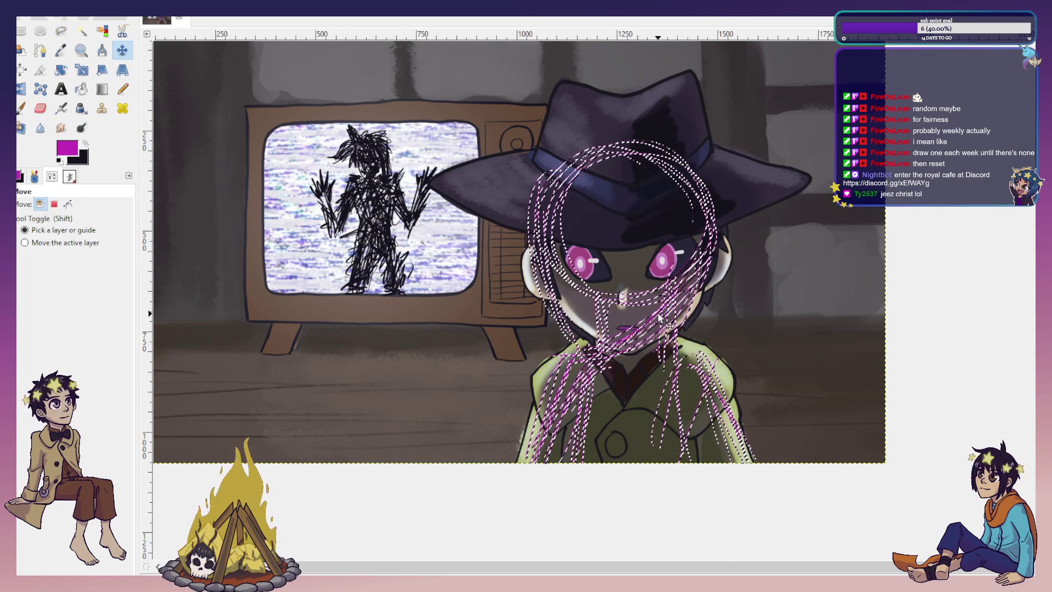
pyautogui.moveTo(659, 319); pyautogui.dragTo(662, 303)
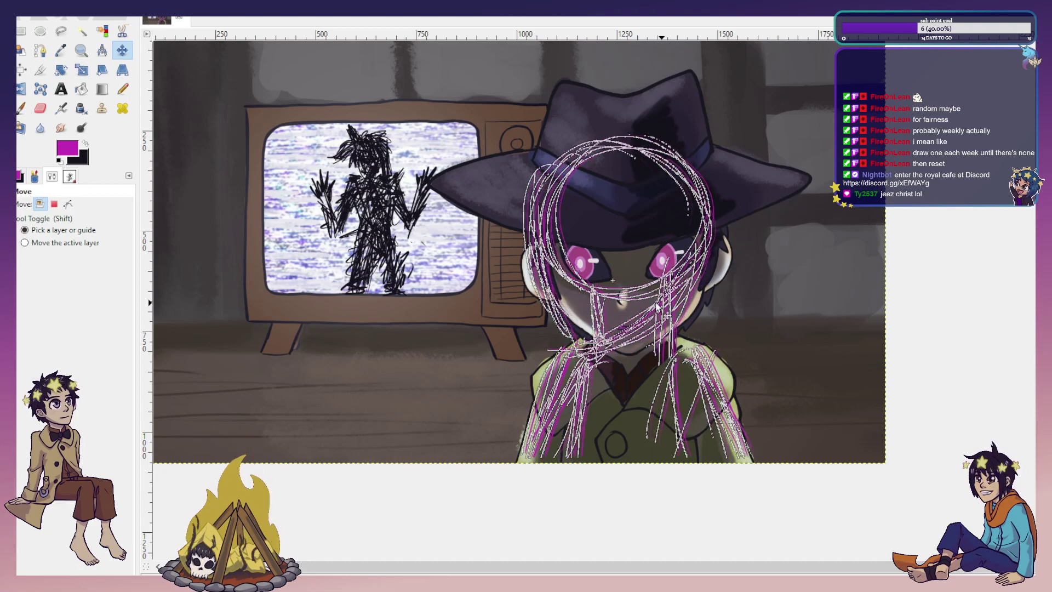
pyautogui.hotkey('ctrl', 'shift', 'a')
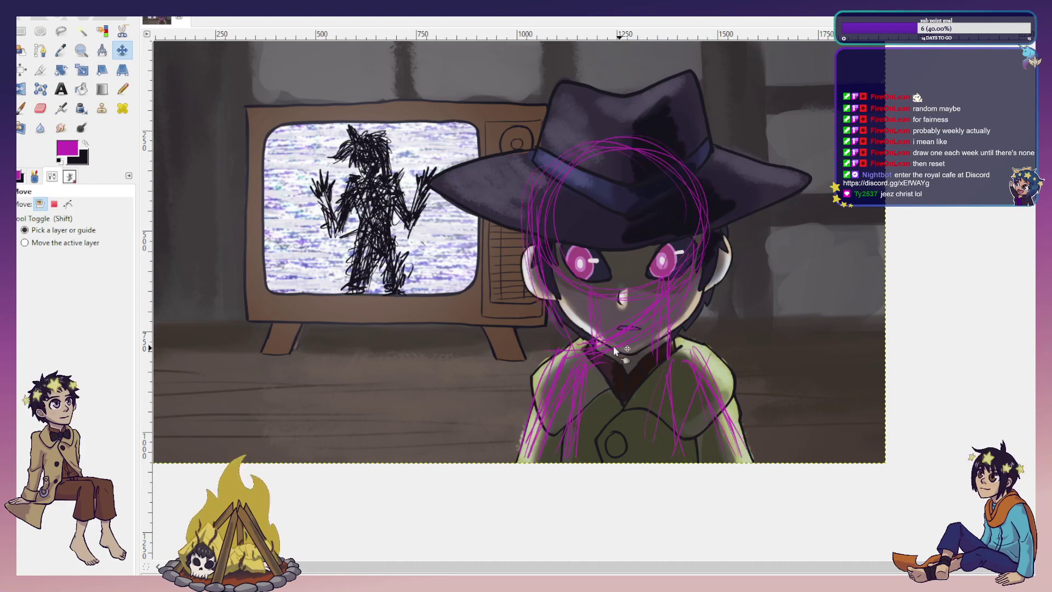
# Sketch the wide hat brim and tall crown around the magenta head with the Ink tool.
pyautogui.click(61, 50)
pyautogui.click(82, 108)
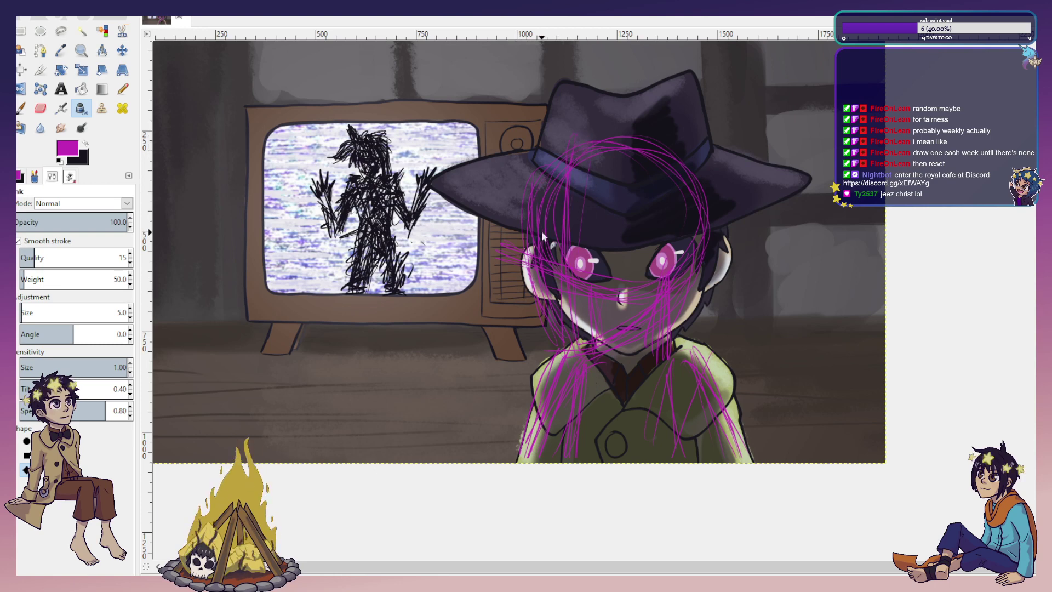
pyautogui.moveTo(718, 232)
pyautogui.mouseDown()
pyautogui.moveTo(557, 226)
pyautogui.moveTo(487, 203)
pyautogui.mouseUp()
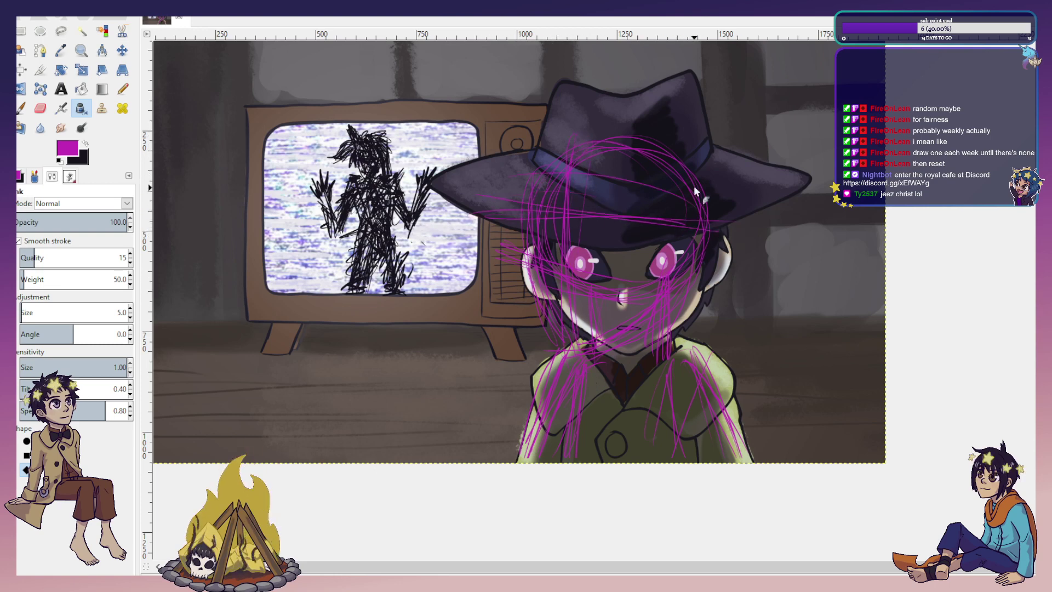
pyautogui.moveTo(728, 203); pyautogui.dragTo(430, 202)
pyautogui.moveTo(694, 193); pyautogui.dragTo(428, 195)
pyautogui.moveTo(565, 157); pyautogui.dragTo(776, 253)
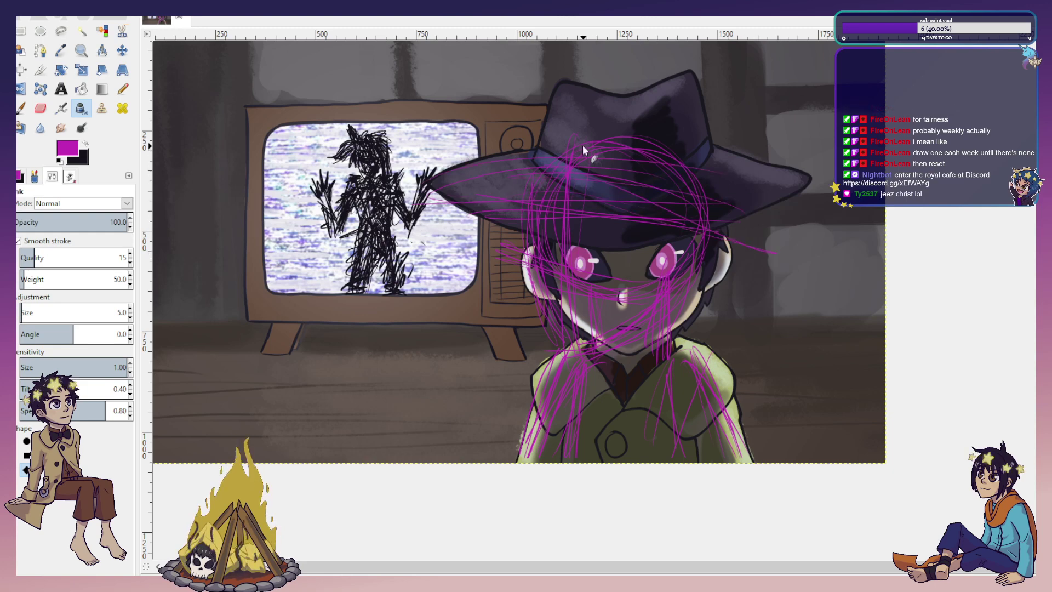
pyautogui.moveTo(604, 113); pyautogui.dragTo(571, 133)
pyautogui.moveTo(584, 87); pyautogui.dragTo(556, 162)
pyautogui.moveTo(647, 110)
pyautogui.mouseDown()
pyautogui.moveTo(712, 113)
pyautogui.moveTo(713, 181)
pyautogui.mouseUp()
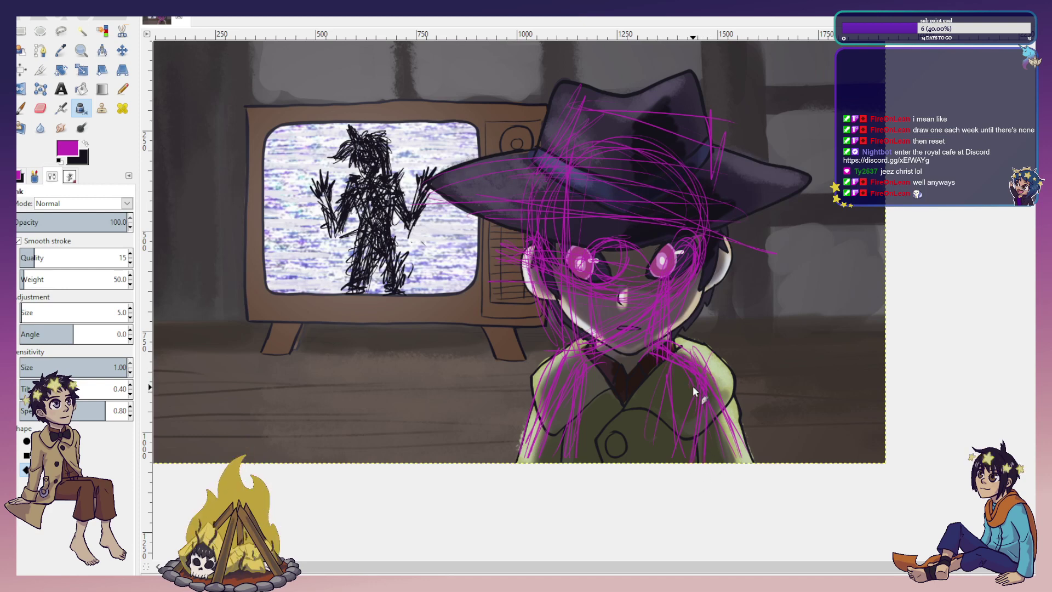
# Add loose magenta Ink strokes that build up both arms, the shoulders and the sides of the torso.
pyautogui.moveTo(692, 388); pyautogui.dragTo(681, 458)
pyautogui.moveTo(570, 375); pyautogui.dragTo(553, 461)
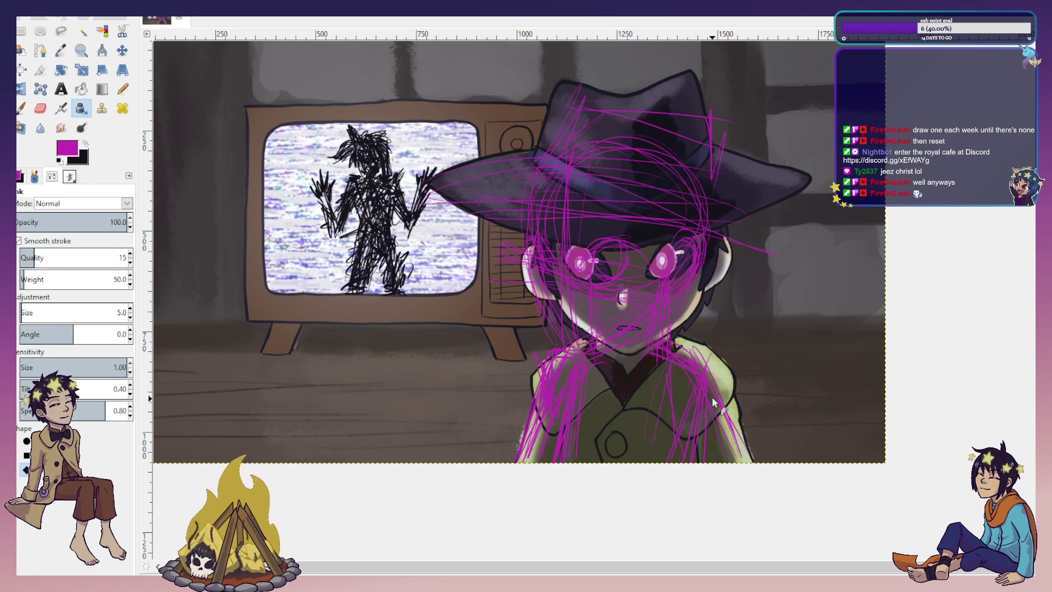
pyautogui.moveTo(675, 368); pyautogui.dragTo(688, 414)
pyautogui.moveTo(674, 356)
pyautogui.mouseDown()
pyautogui.moveTo(702, 349)
pyautogui.moveTo(749, 460)
pyautogui.mouseUp()
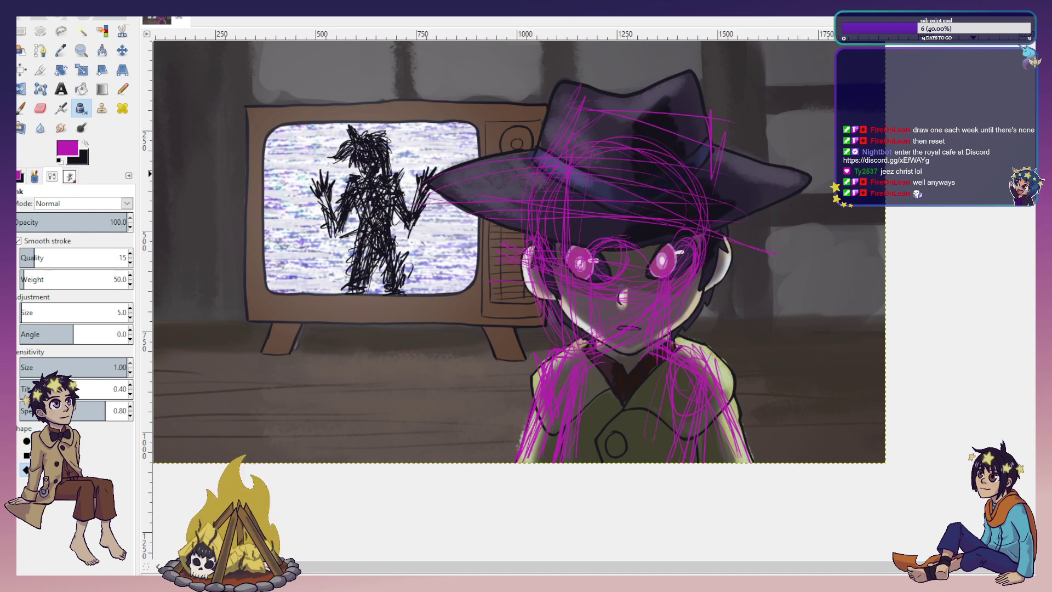
# Hide the finished hatted character, the eyes and the scribbled TV figure, leaving the magenta sketch over the room background.
pyautogui.click(983, 237)
pyautogui.hotkey('ctrl', 'z')
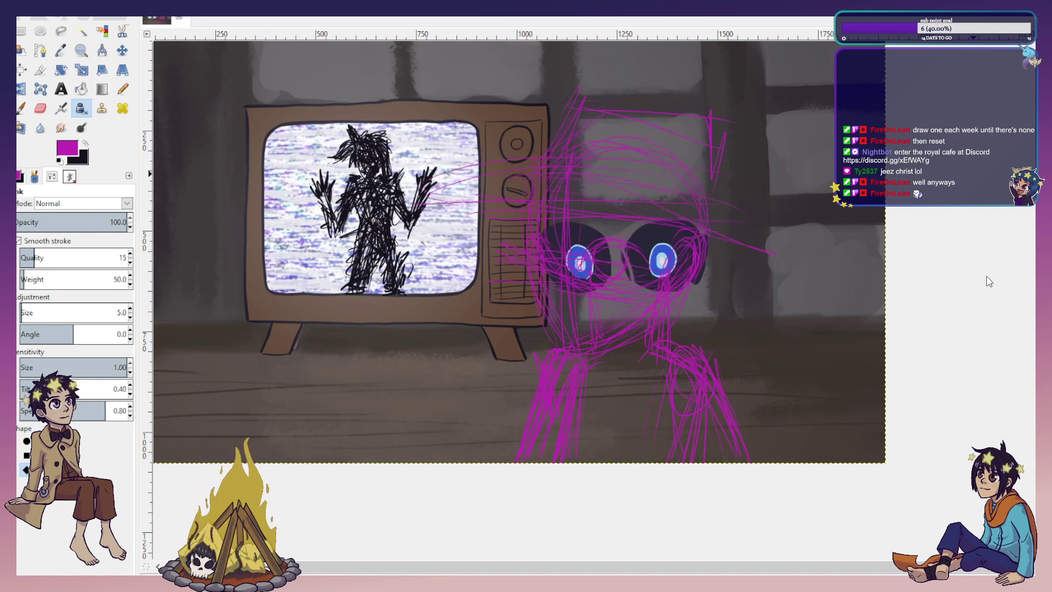
pyautogui.hotkey('ctrl', 'z')
pyautogui.hotkey('ctrl', 'z')
pyautogui.hotkey('ctrl', 'z')
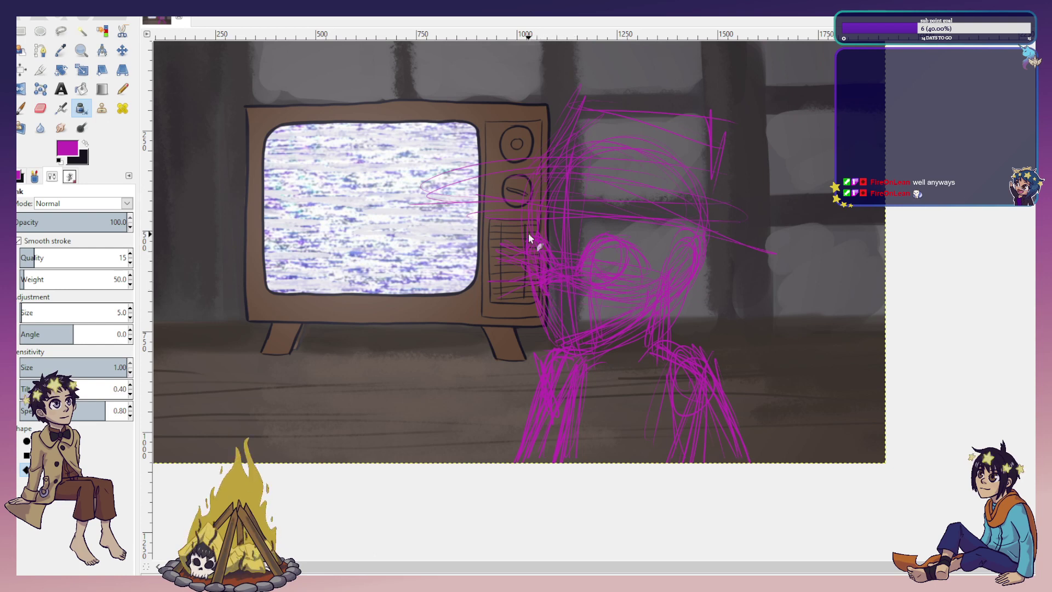
# Reinforce the magenta hat brim, then lasso the whole sketch, scale it up slightly toward the upper right and deselect.
pyautogui.moveTo(460, 195)
pyautogui.mouseDown()
pyautogui.moveTo(535, 237)
pyautogui.moveTo(524, 213)
pyautogui.moveTo(512, 222)
pyautogui.mouseUp()
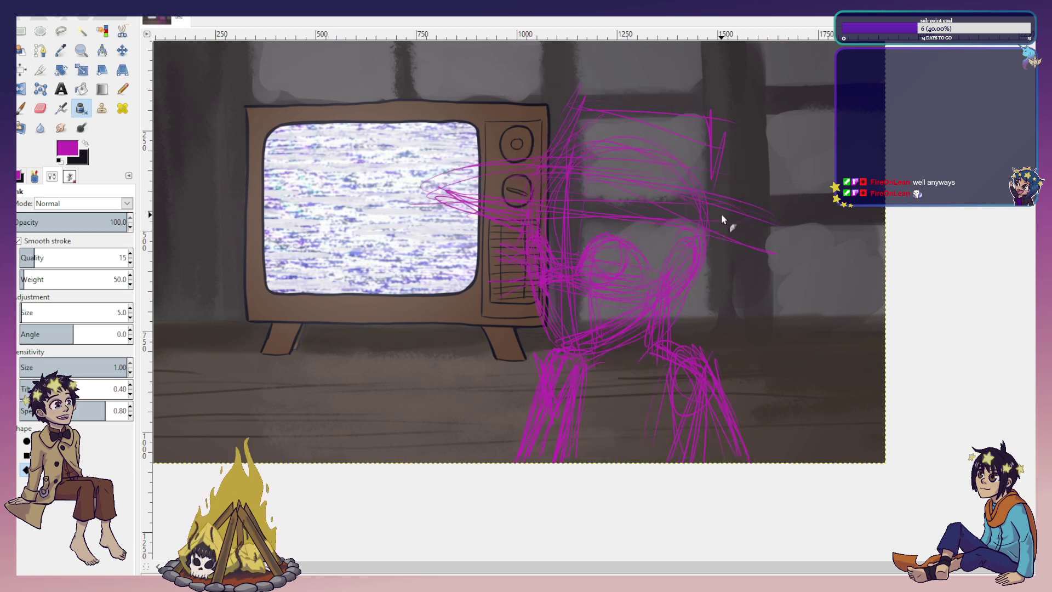
pyautogui.press('f')
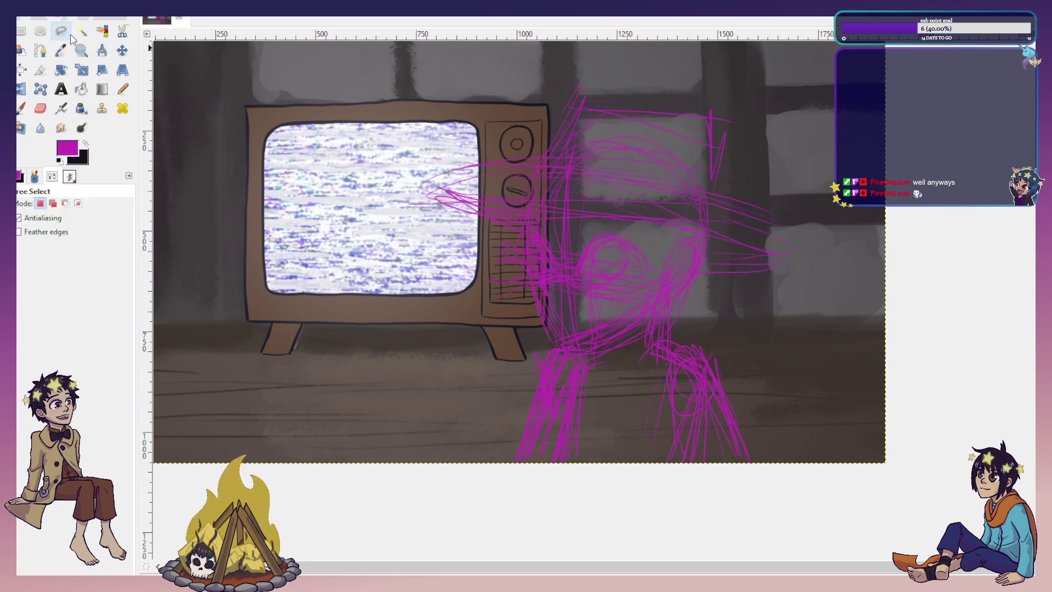
pyautogui.moveTo(770, 108)
pyautogui.mouseDown()
pyautogui.moveTo(580, 75)
pyautogui.moveTo(403, 163)
pyautogui.moveTo(413, 416)
pyautogui.moveTo(578, 527)
pyautogui.moveTo(838, 419)
pyautogui.moveTo(840, 206)
pyautogui.moveTo(794, 115)
pyautogui.moveTo(770, 108)
pyautogui.mouseUp()
pyautogui.press('Return')
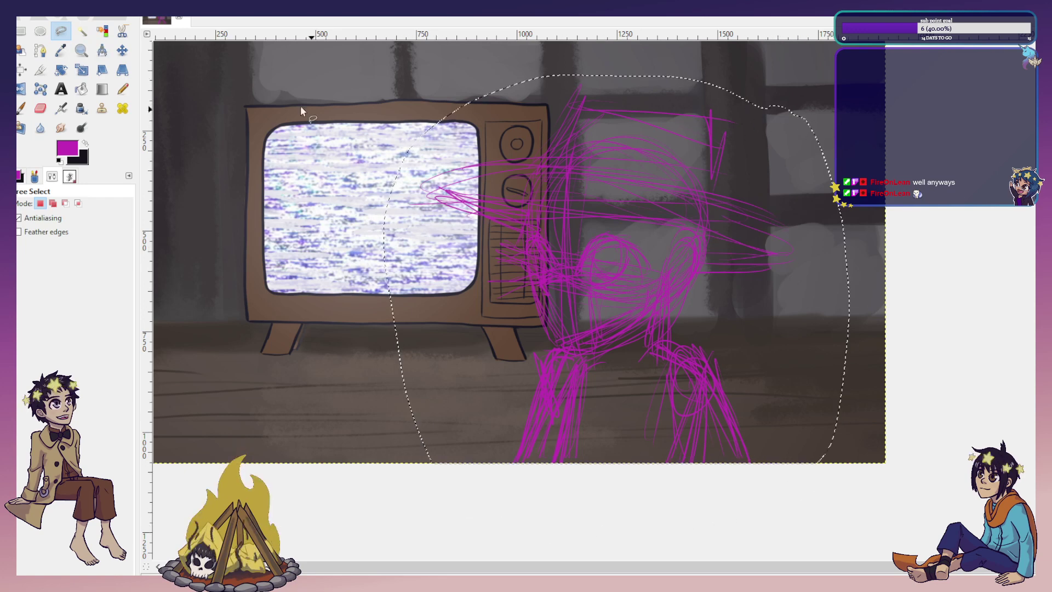
pyautogui.hotkey('shift', 's')
pyautogui.click(614, 202)
pyautogui.moveTo(849, 77); pyautogui.dragTo(873, 53)
pyautogui.press('Return')
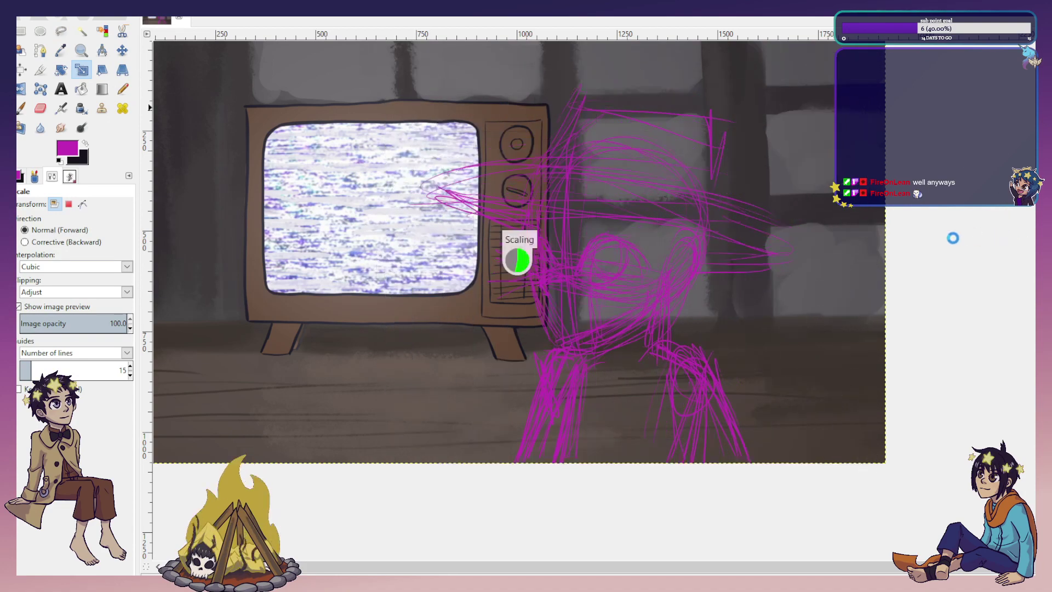
pyautogui.press('m')
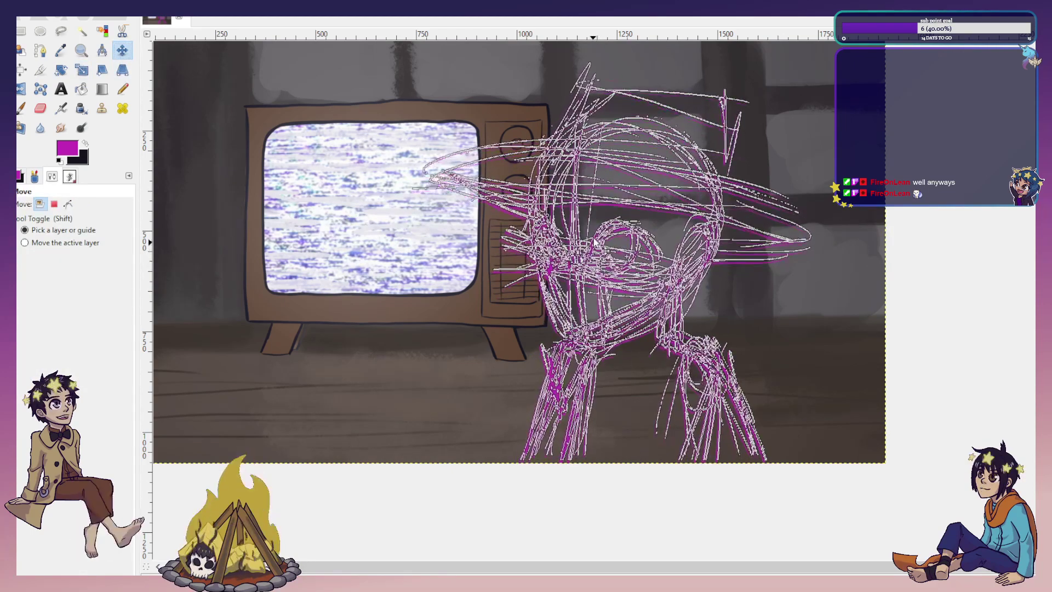
pyautogui.hotkey('ctrl', 'shift', 'a')
# Build up the magenta arms, face, hat brim and crown with Ink strokes, temporarily showing the finished hatted character as reference for the hat.
pyautogui.press('k')
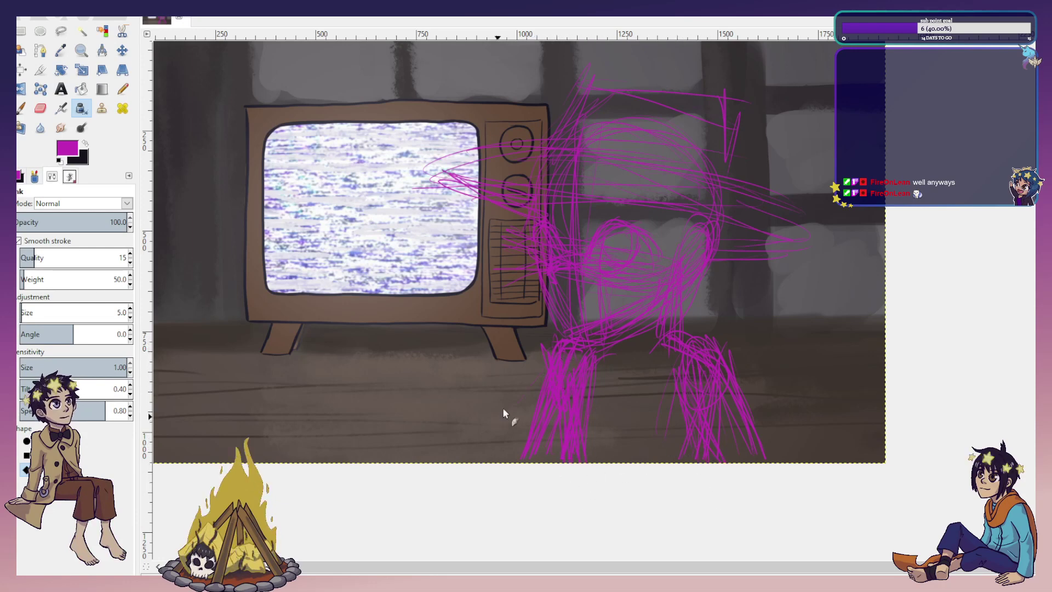
pyautogui.moveTo(475, 458); pyautogui.dragTo(543, 371)
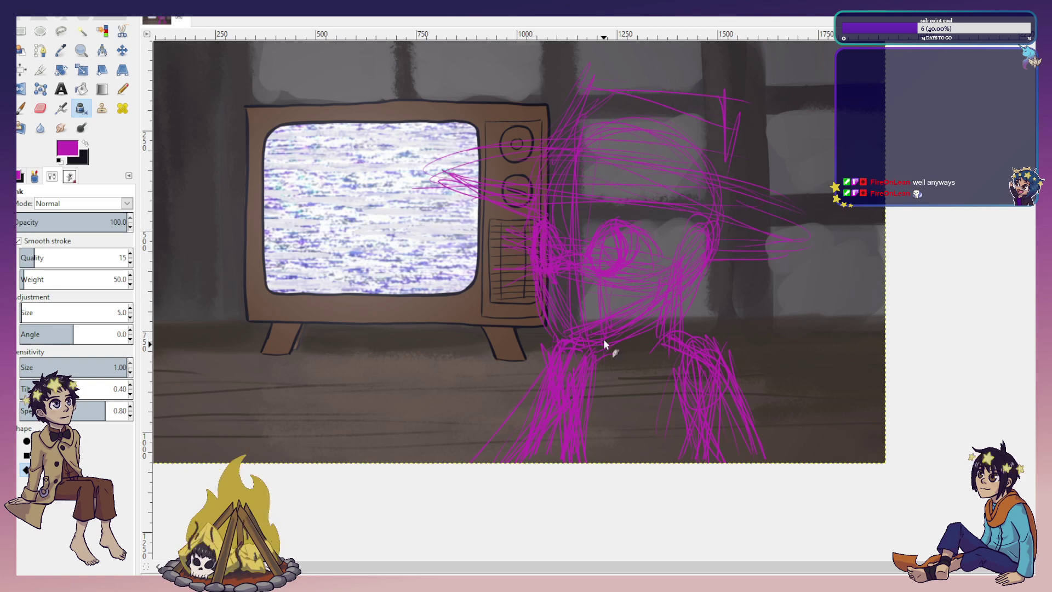
pyautogui.click(984, 264)
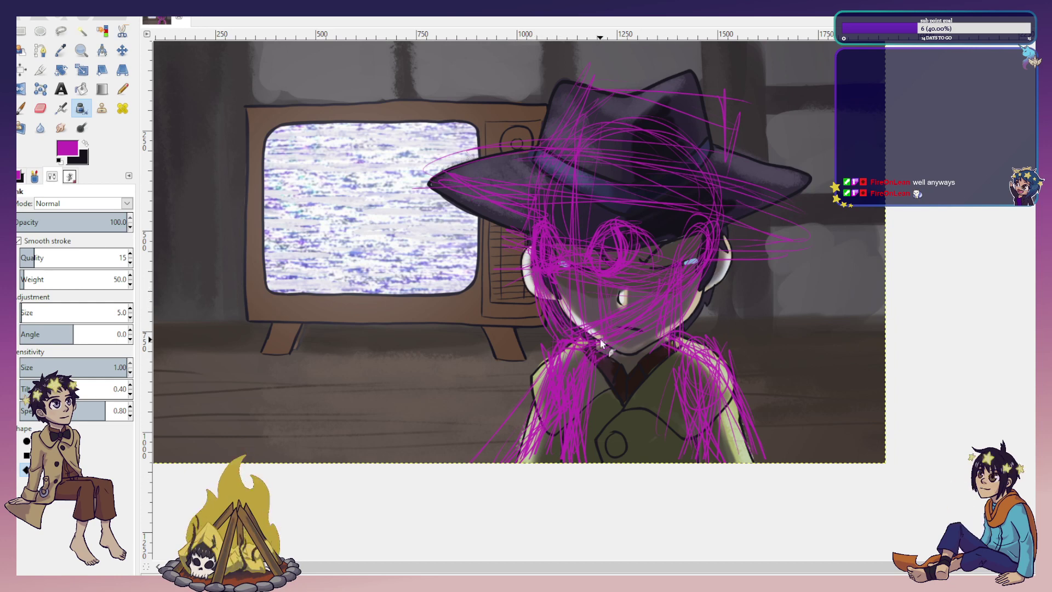
pyautogui.moveTo(472, 169)
pyautogui.mouseDown()
pyautogui.moveTo(457, 199)
pyautogui.moveTo(530, 155)
pyautogui.moveTo(771, 201)
pyautogui.mouseUp()
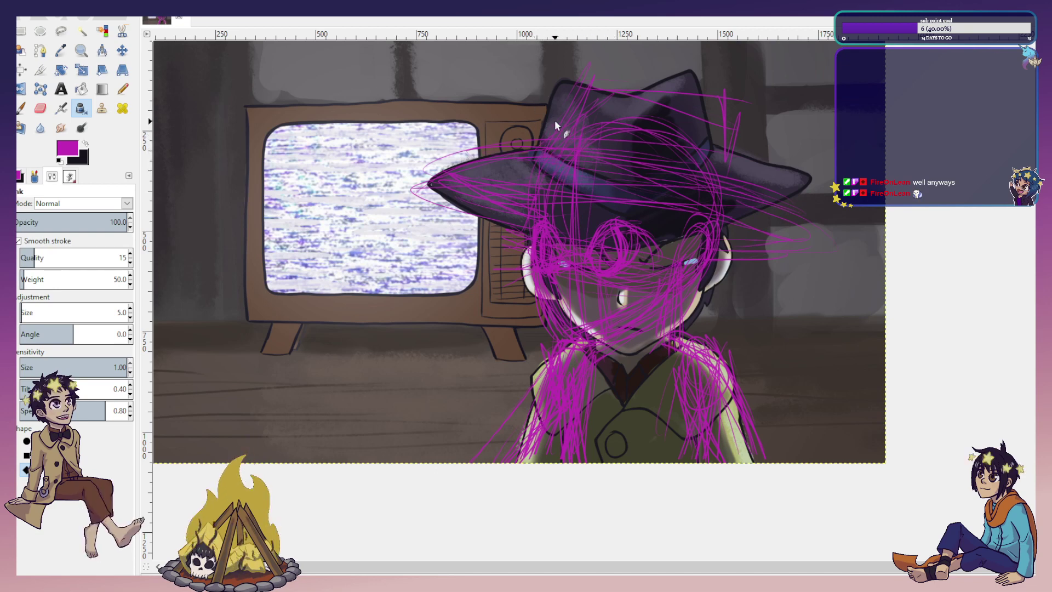
pyautogui.moveTo(570, 87)
pyautogui.mouseDown()
pyautogui.moveTo(666, 106)
pyautogui.moveTo(591, 80)
pyautogui.moveTo(635, 106)
pyautogui.moveTo(686, 115)
pyautogui.moveTo(647, 97)
pyautogui.moveTo(689, 98)
pyautogui.moveTo(734, 125)
pyautogui.mouseUp()
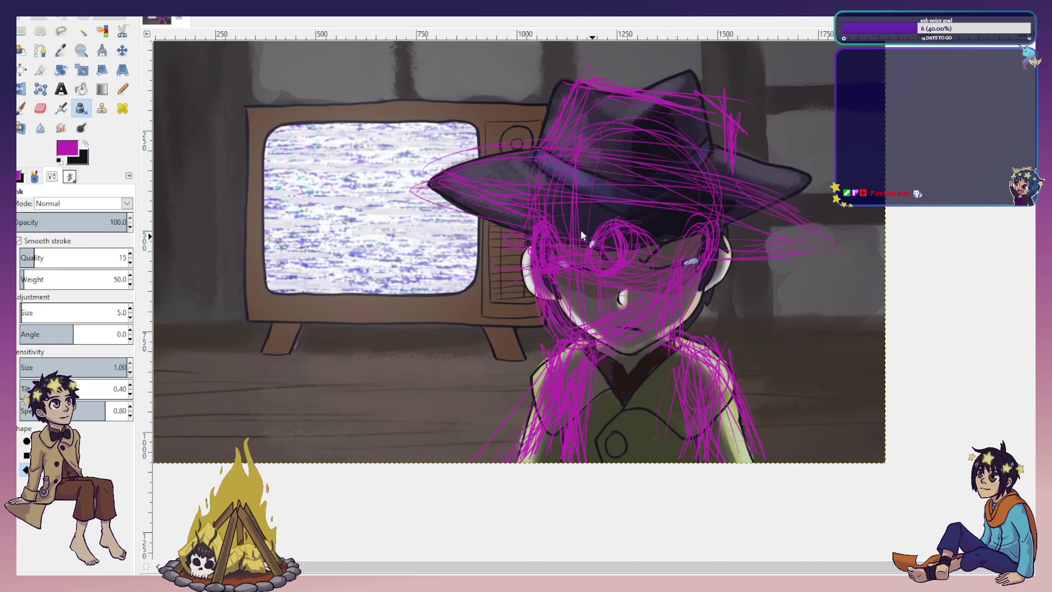
pyautogui.click(986, 259)
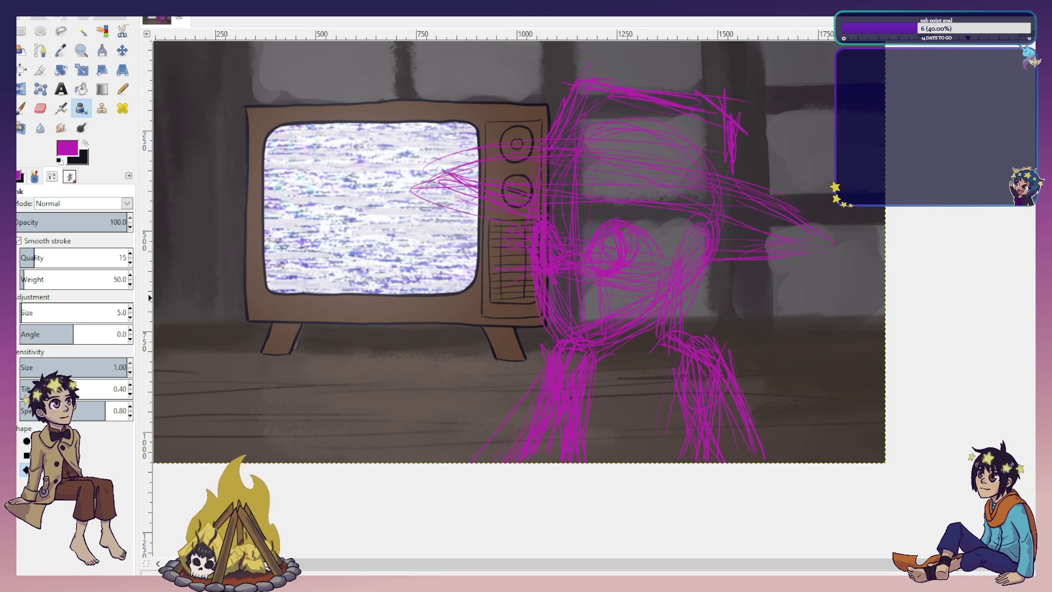
# Check the glowing eyes and the scribbled TV figure against the magenta sketch, leaving both hidden.
pyautogui.click(986, 217)
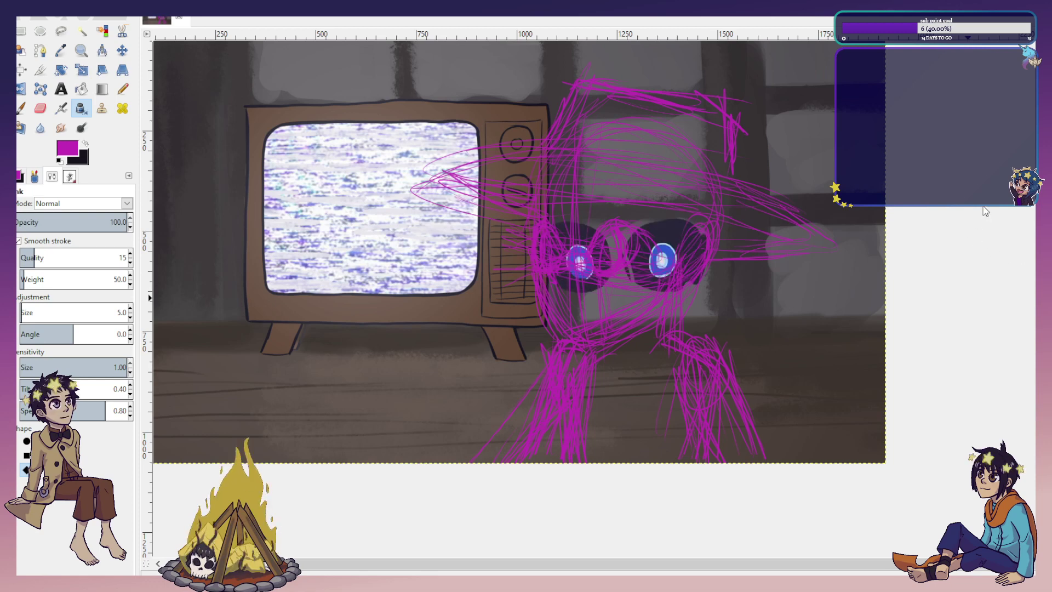
pyautogui.hotkey('ctrl', 'z')
pyautogui.hotkey('ctrl', 'z')
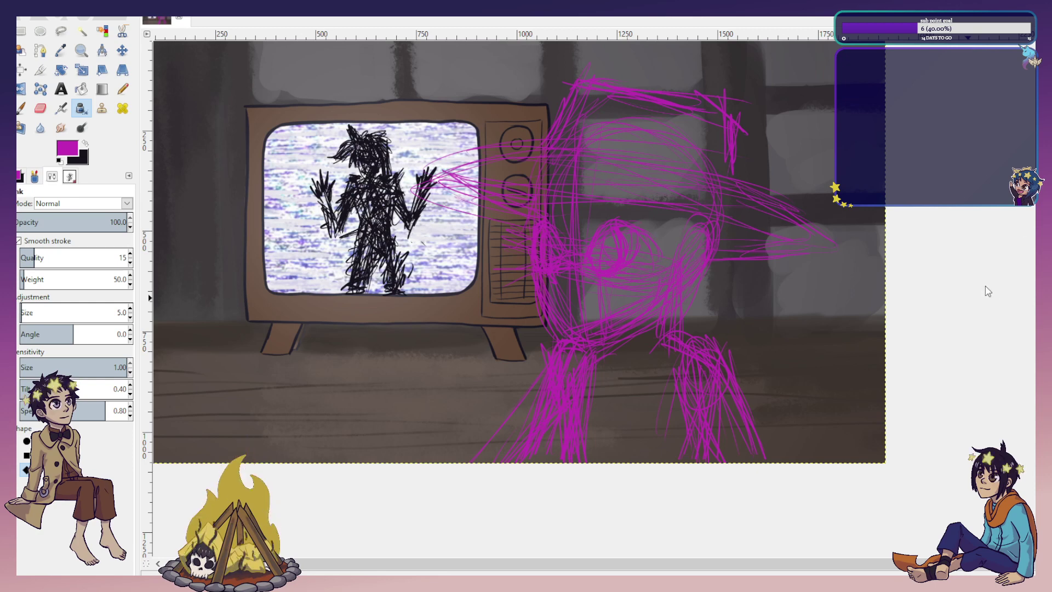
pyautogui.hotkey('ctrl', 'z')
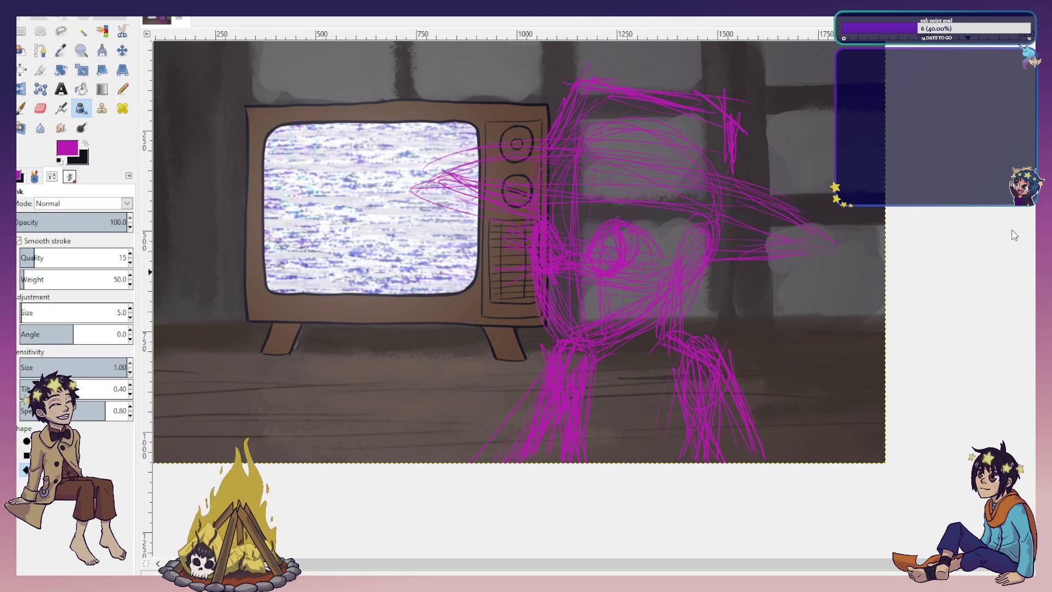
pyautogui.click(982, 243)
pyautogui.click(982, 243)
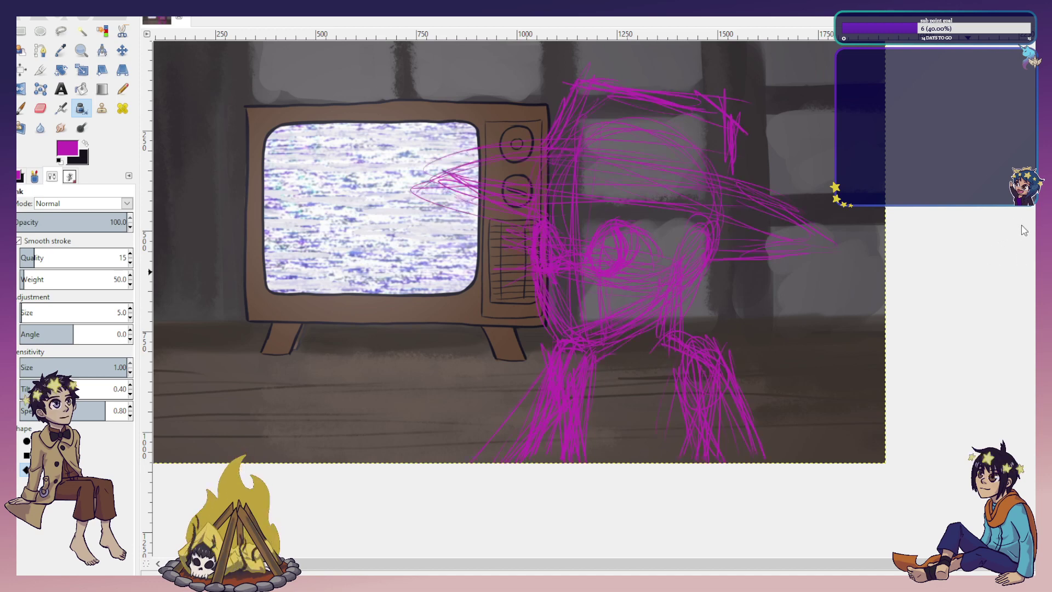
# Clear the TV scenes from the canvas and bring up the split-panel artwork with the hatted and yellow-hooded characters.
pyautogui.click(982, 243)
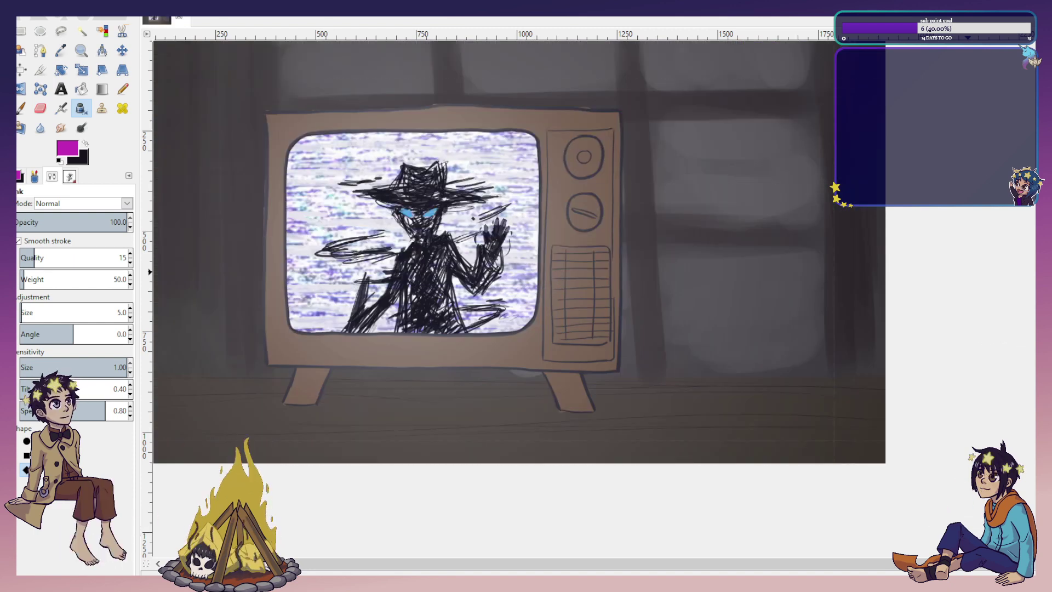
pyautogui.press('pagedown')
pyautogui.click(985, 329)
pyautogui.click(986, 330)
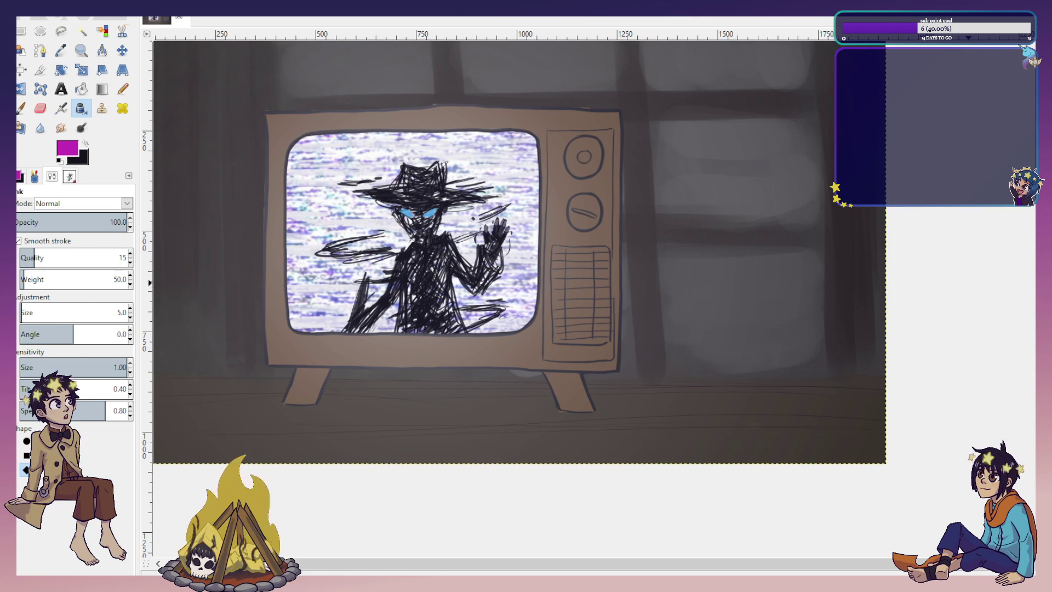
pyautogui.press('Delete')
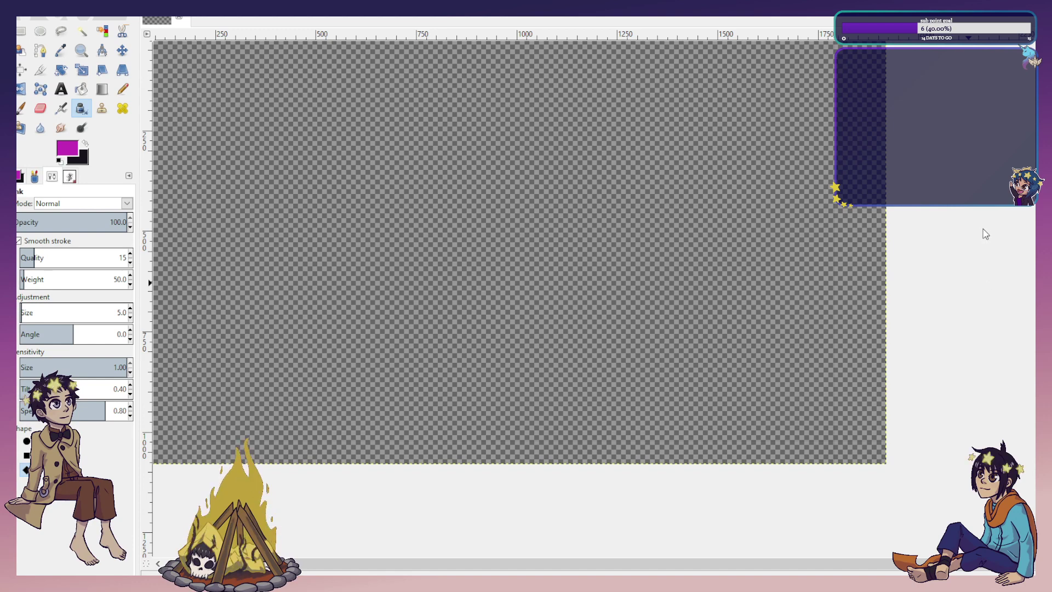
pyautogui.hotkey('ctrl', 'z')
pyautogui.moveTo(442, 248); pyautogui.dragTo(617, 211)
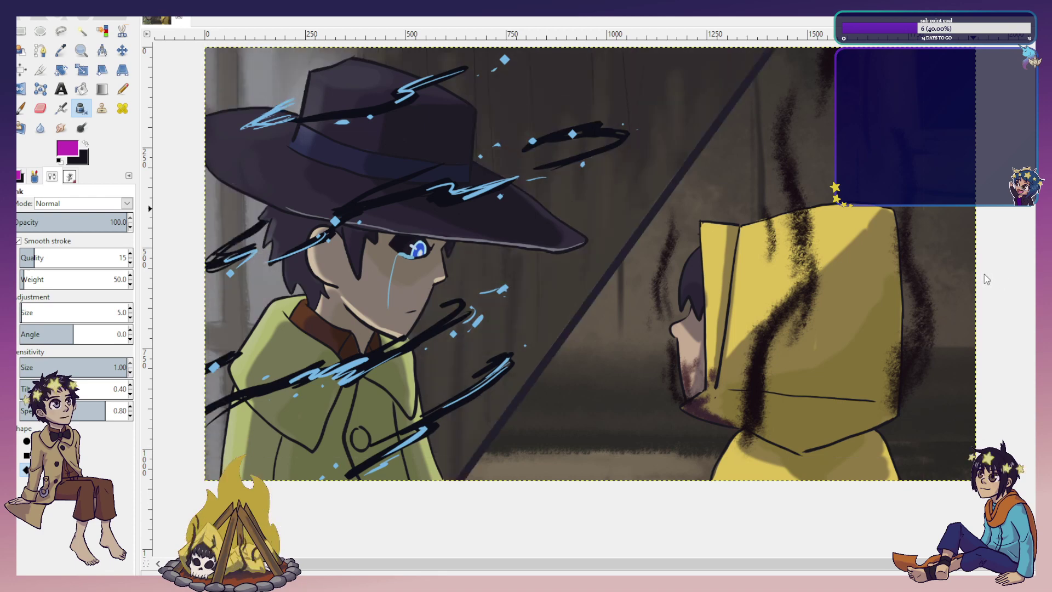
pyautogui.moveTo(682, 188); pyautogui.dragTo(725, 248)
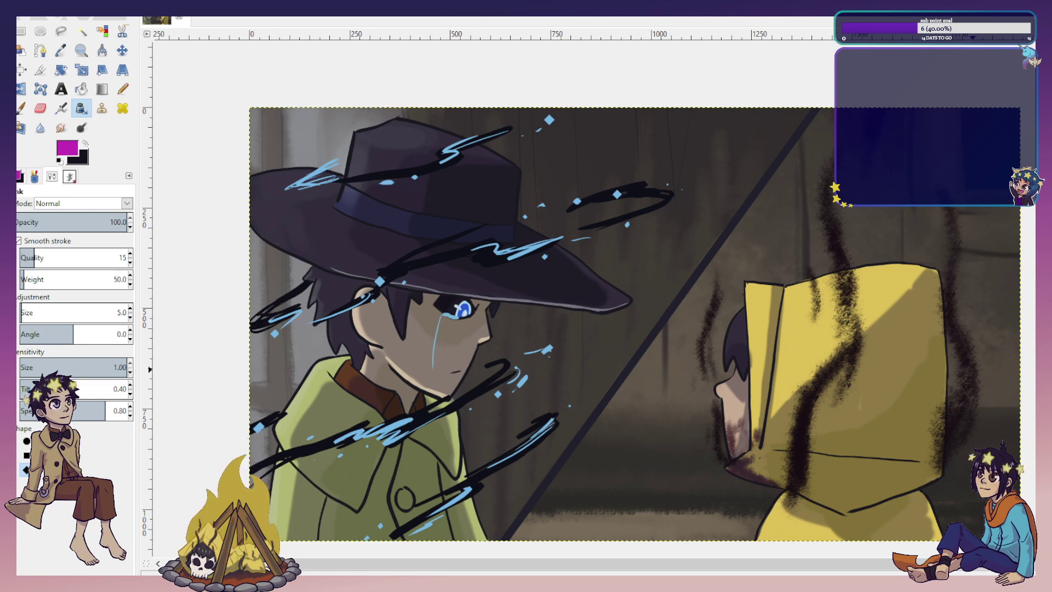
# Clear the hatted character and the yellow-hooded scene from the split-panel artwork, dropping the selection, so only the window wall remains.
pyautogui.press('Delete')
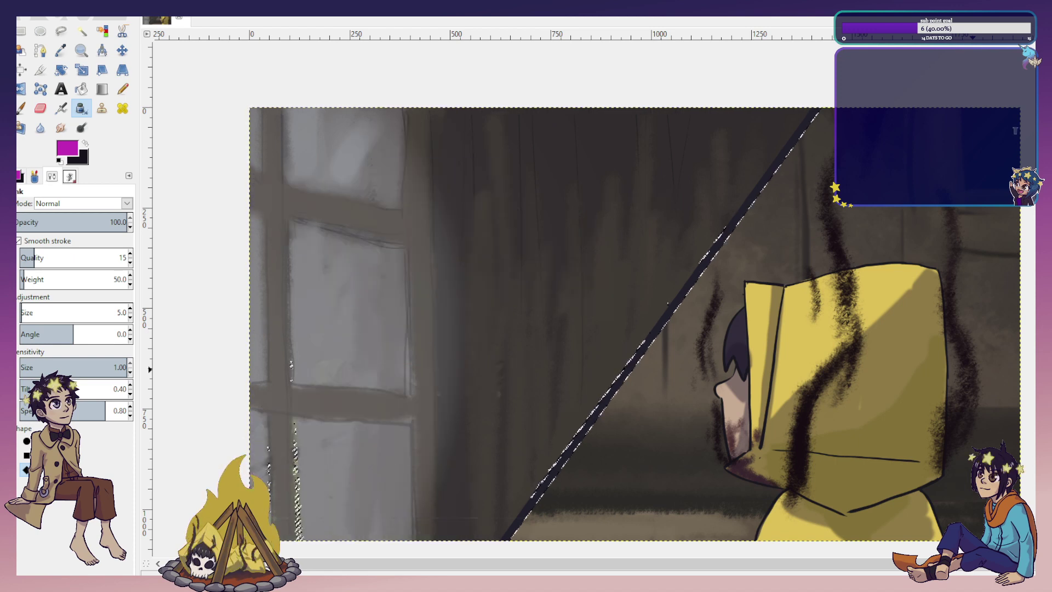
pyautogui.press('m')
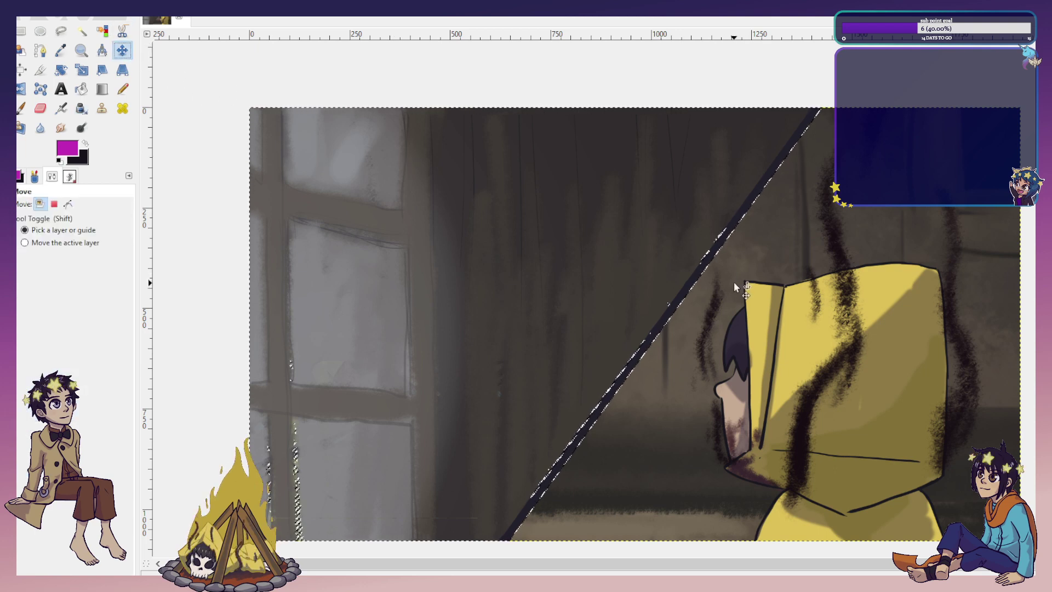
pyautogui.hotkey('ctrl', 'shift', 'a')
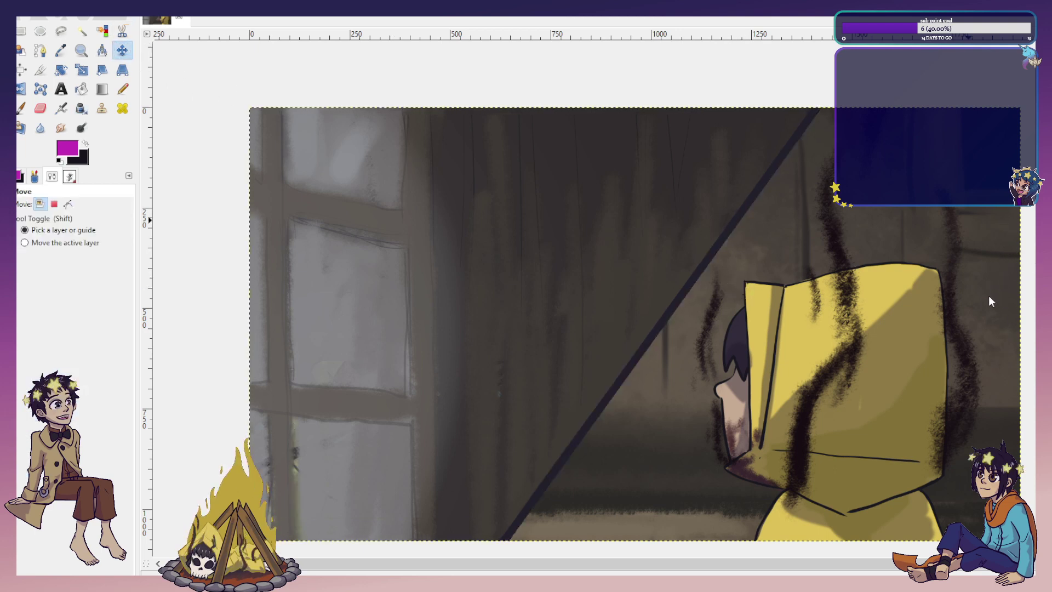
pyautogui.press('Delete')
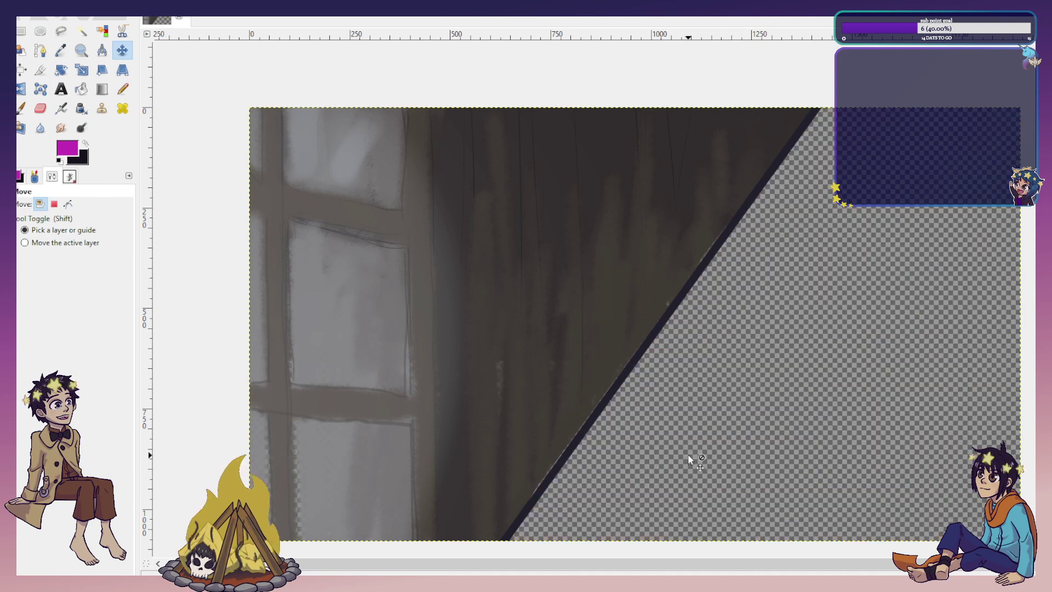
# Scale the window wall panel down, pulling its lower-left corner inward.
pyautogui.scroll(-3, 697, 384)
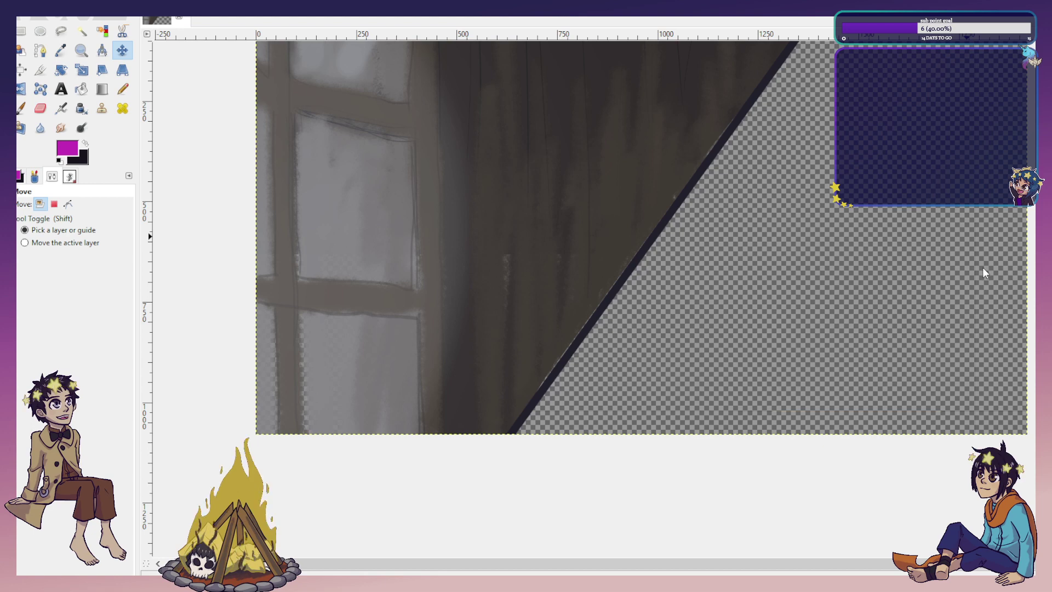
pyautogui.moveTo(633, 176); pyautogui.dragTo(597, 251)
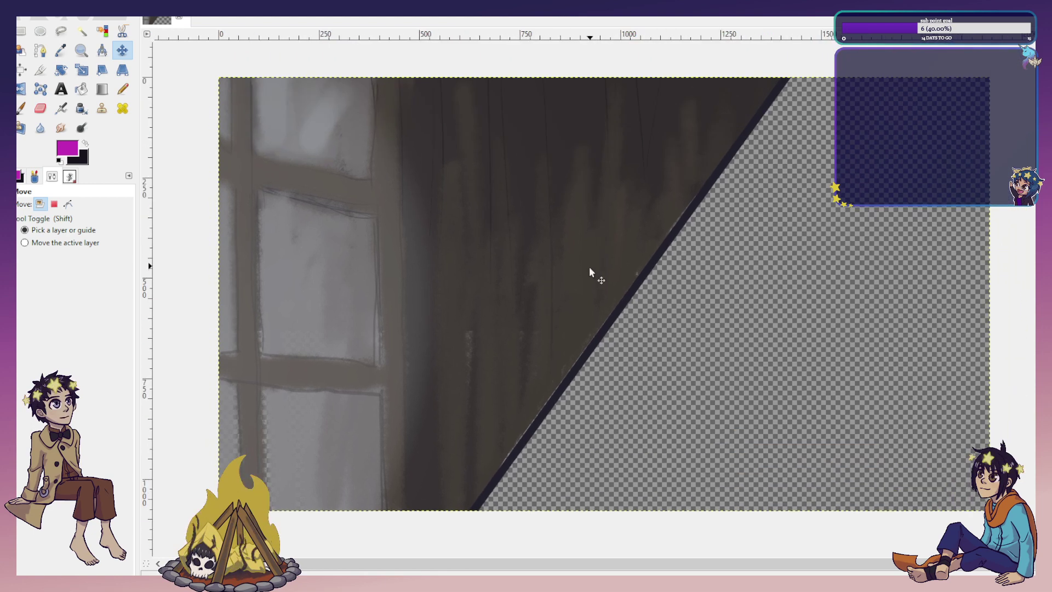
pyautogui.moveTo(558, 337); pyautogui.dragTo(549, 272)
pyautogui.scroll(-1, 550, 257)
pyautogui.scroll(-1, 623, 249)
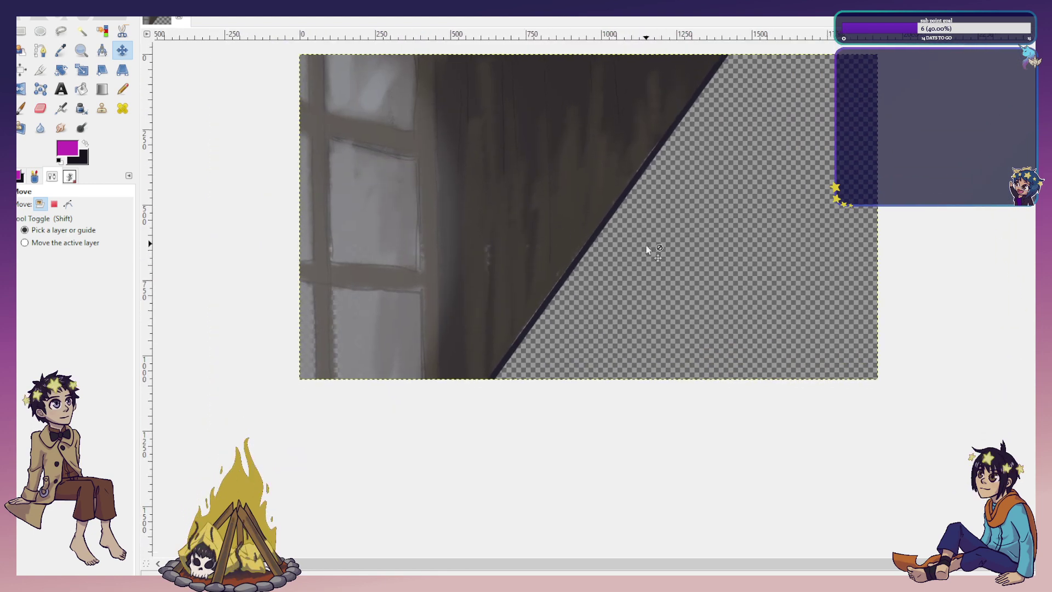
pyautogui.click(82, 70)
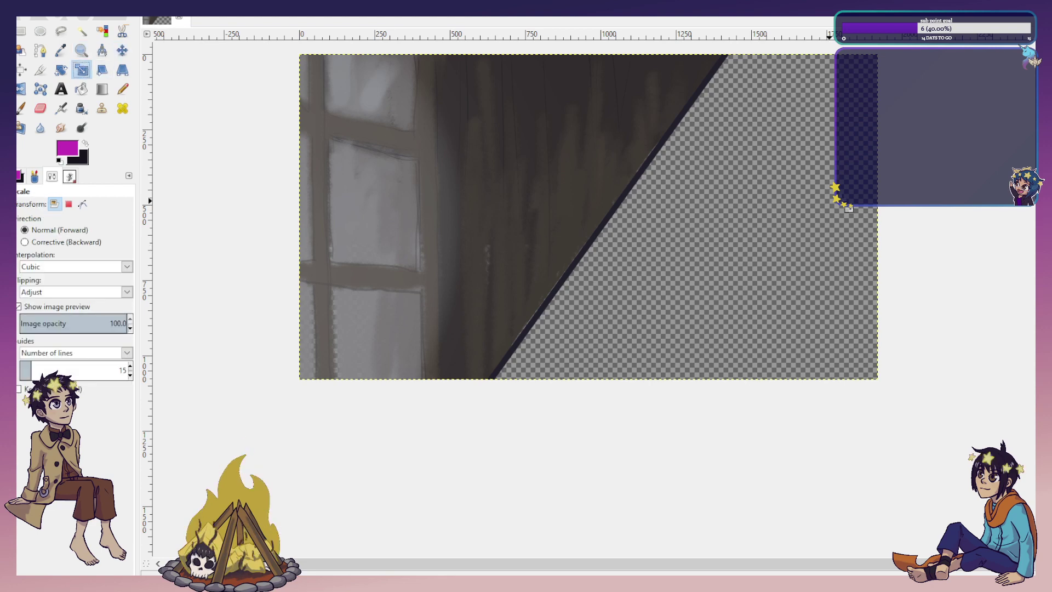
pyautogui.click(472, 262)
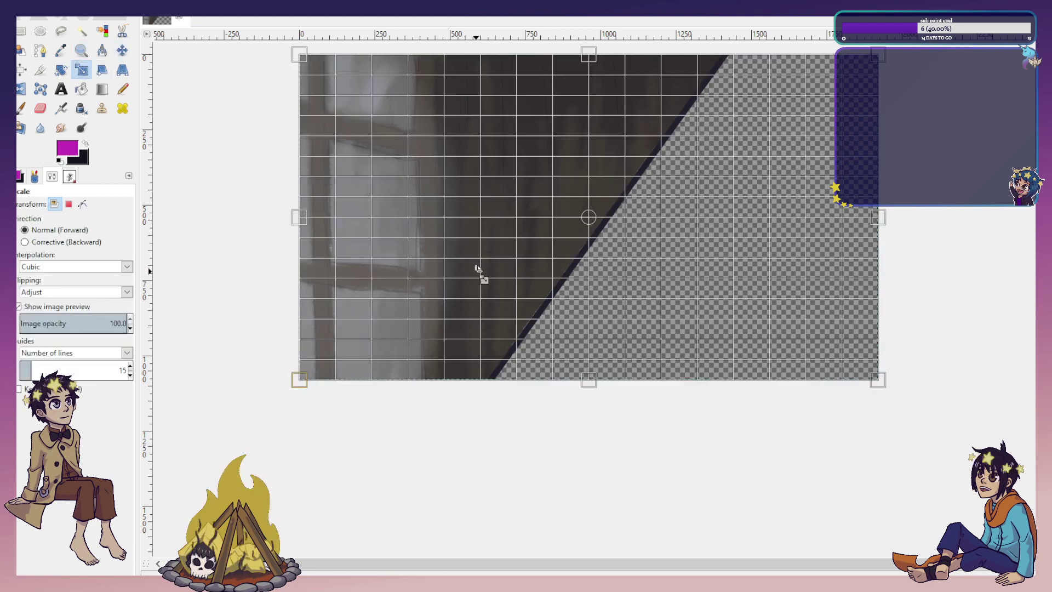
pyautogui.moveTo(299, 378); pyautogui.dragTo(332, 334)
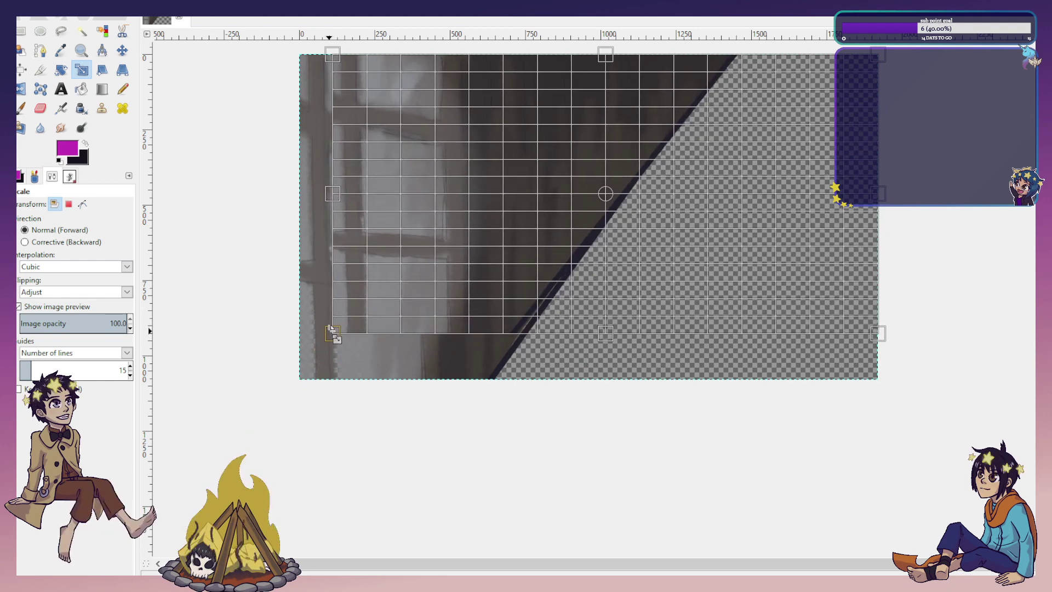
pyautogui.press('Return')
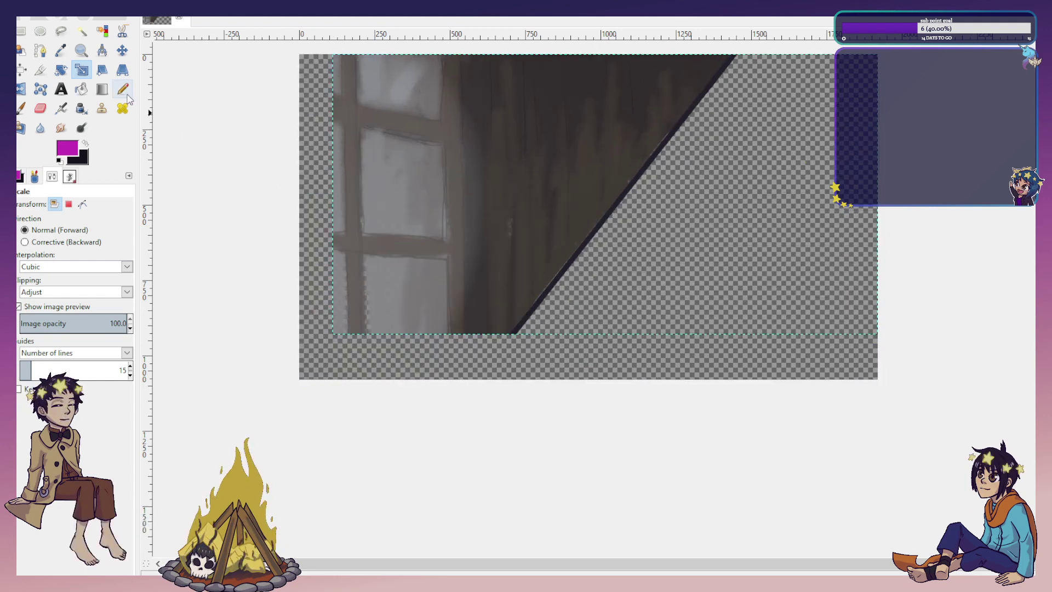
# Move the scaled window wall panel slightly up and to the right, and save the image.
pyautogui.click(122, 50)
pyautogui.moveTo(498, 161); pyautogui.dragTo(502, 147)
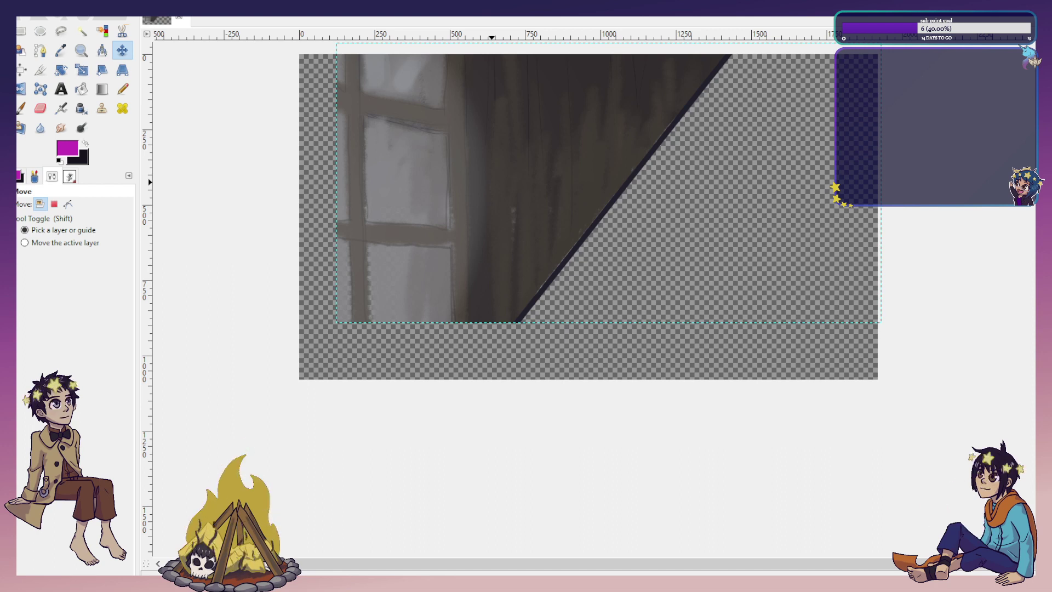
pyautogui.hotkey('ctrl', 's')
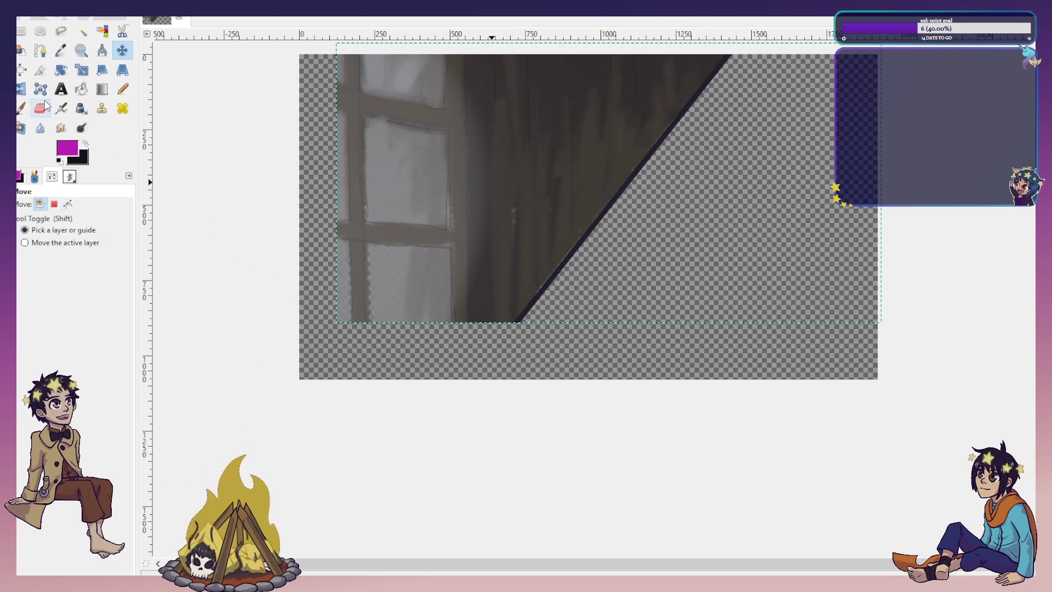
# Fill the layer beneath the window wall panel with the dark wall colour, sampled from the merged image.
pyautogui.click(61, 50)
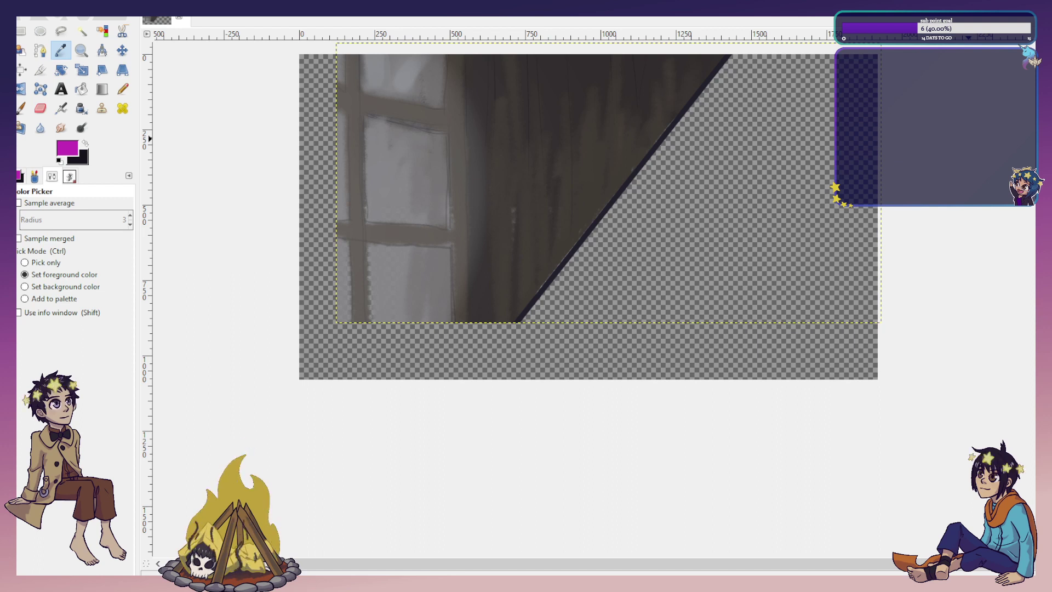
pyautogui.press('pagedown')
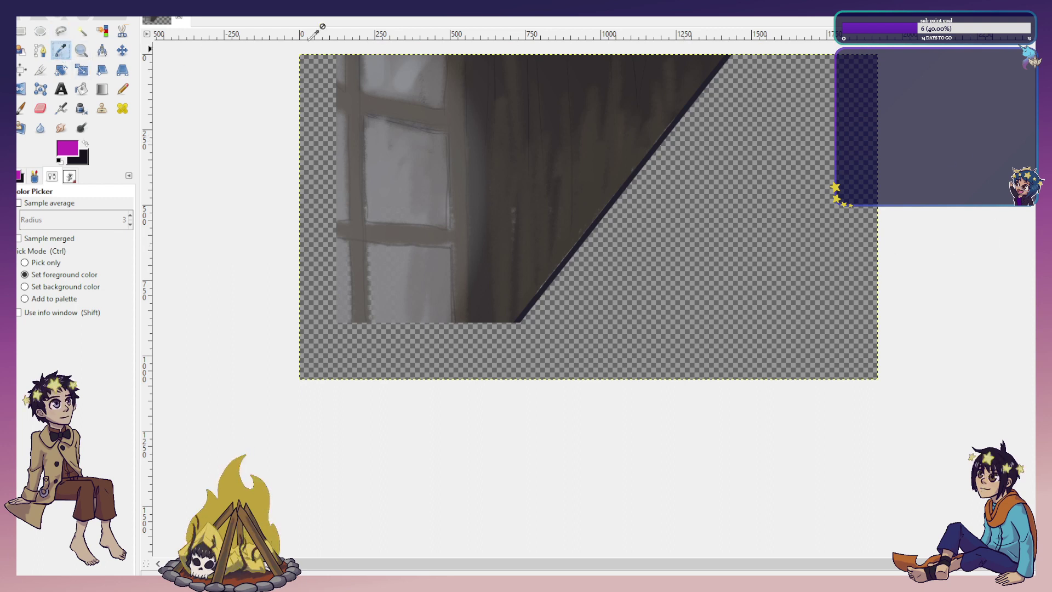
pyautogui.click(545, 103)
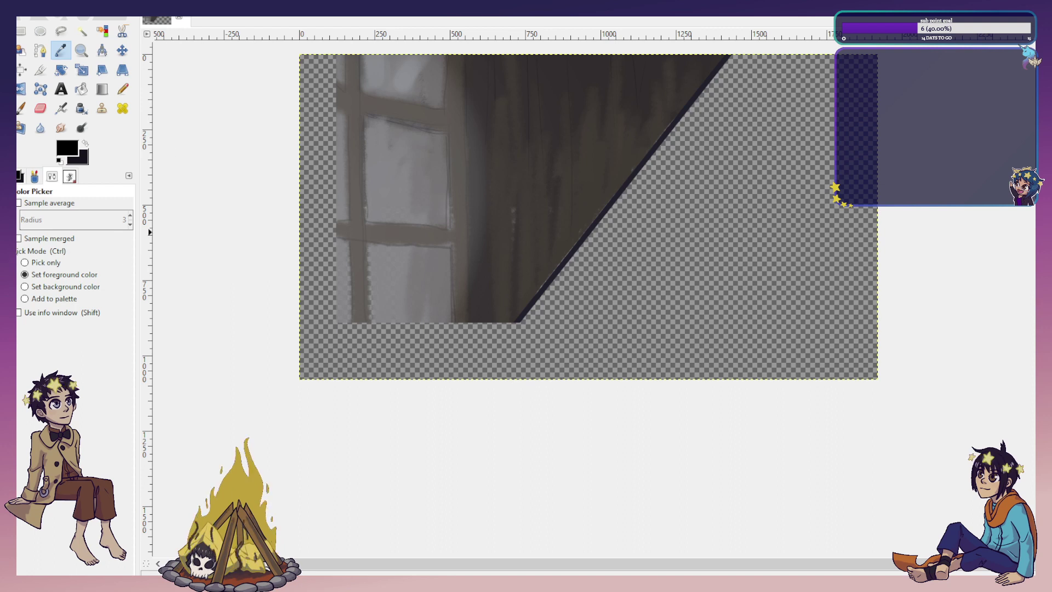
pyautogui.click(20, 239)
pyautogui.click(594, 70)
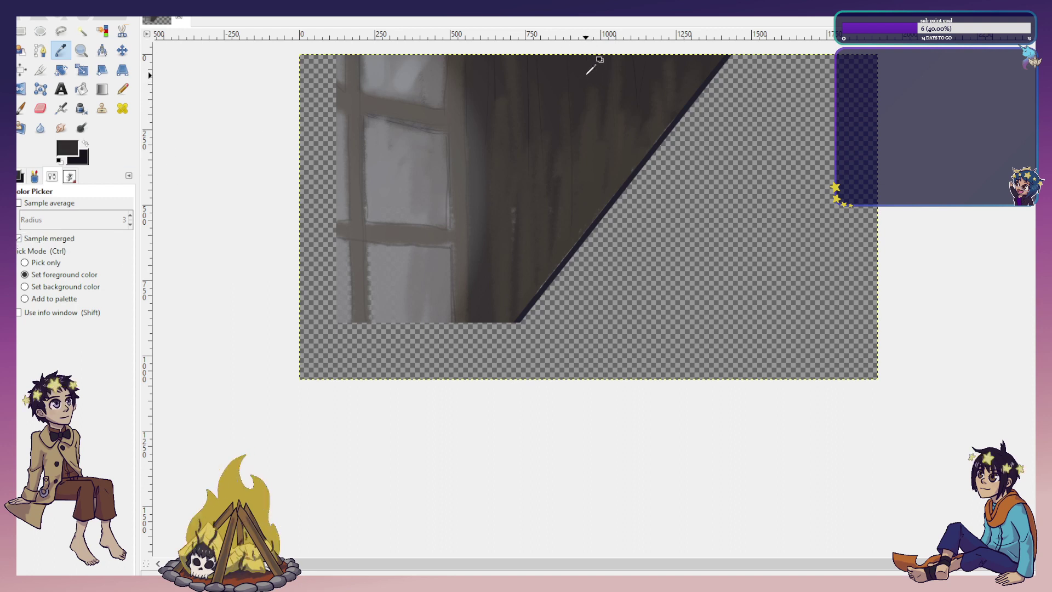
pyautogui.hotkey('ctrl', ',')
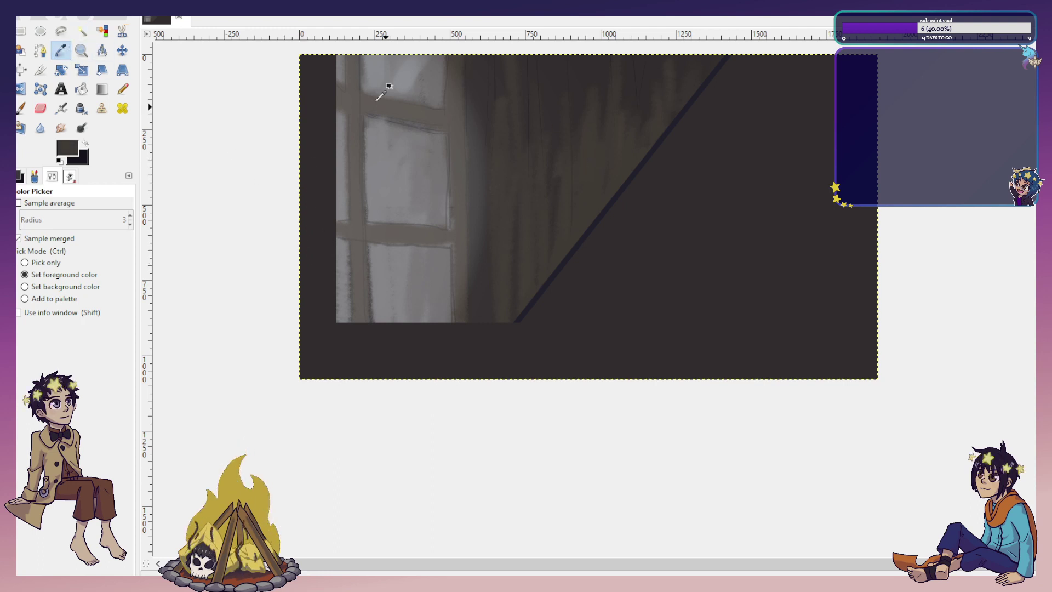
# Paint olive-brown wall strokes over the panel's diagonal edge with the Acrylic 03 brush at size 149.66.
pyautogui.click(20, 109)
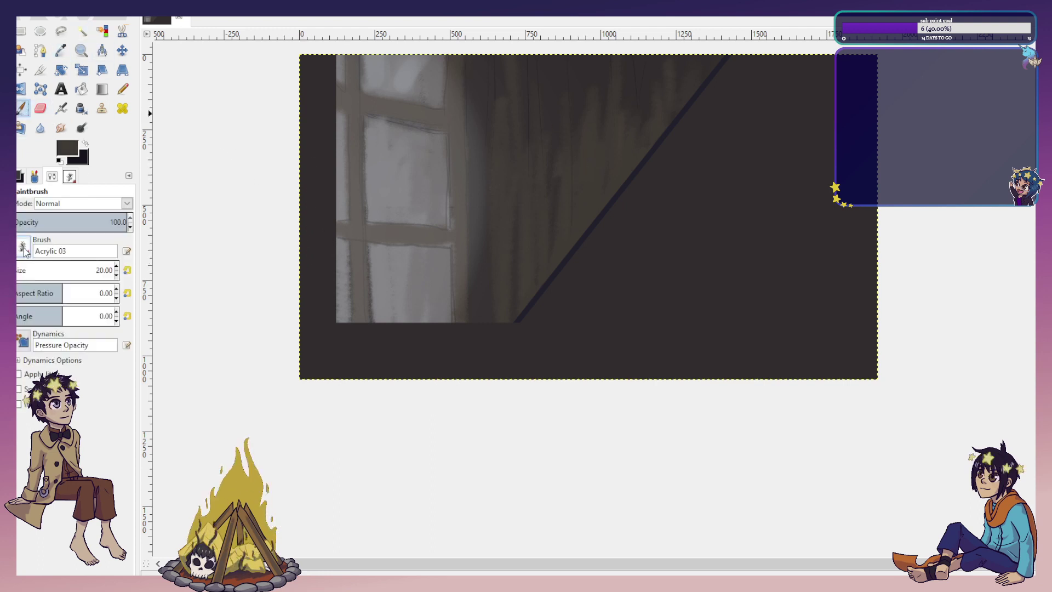
pyautogui.click(27, 270)
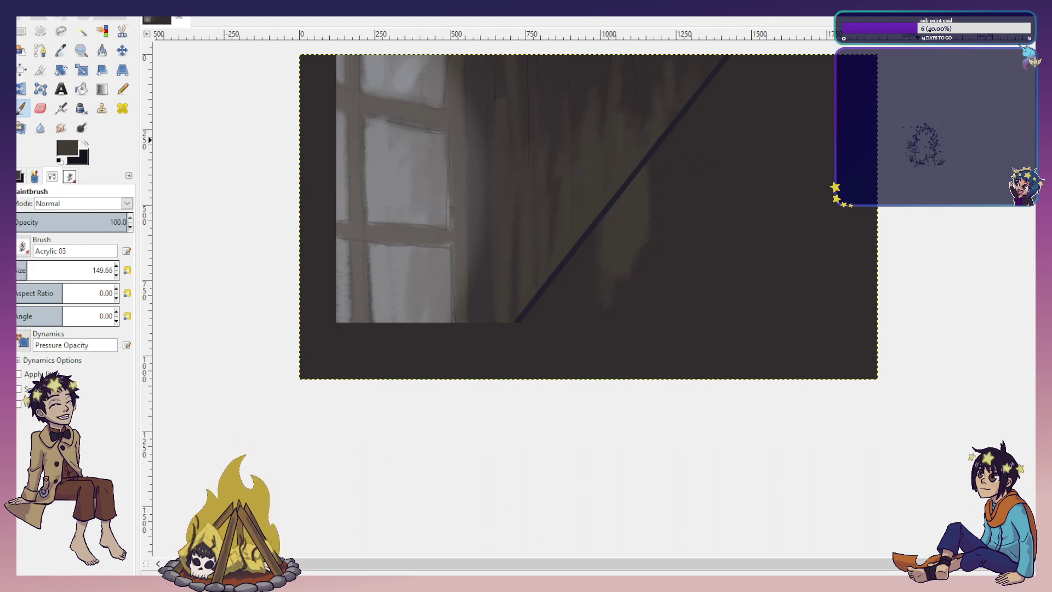
pyautogui.press('pageup')
pyautogui.moveTo(565, 282)
pyautogui.mouseDown()
pyautogui.moveTo(568, 147)
pyautogui.moveTo(593, 130)
pyautogui.moveTo(610, 270)
pyautogui.moveTo(611, 216)
pyautogui.moveTo(651, 108)
pyautogui.mouseUp()
pyautogui.moveTo(650, 293)
pyautogui.mouseDown()
pyautogui.moveTo(676, 98)
pyautogui.moveTo(702, 225)
pyautogui.moveTo(723, 160)
pyautogui.moveTo(699, 159)
pyautogui.mouseUp()
pyautogui.moveTo(453, 165); pyautogui.dragTo(448, 177)
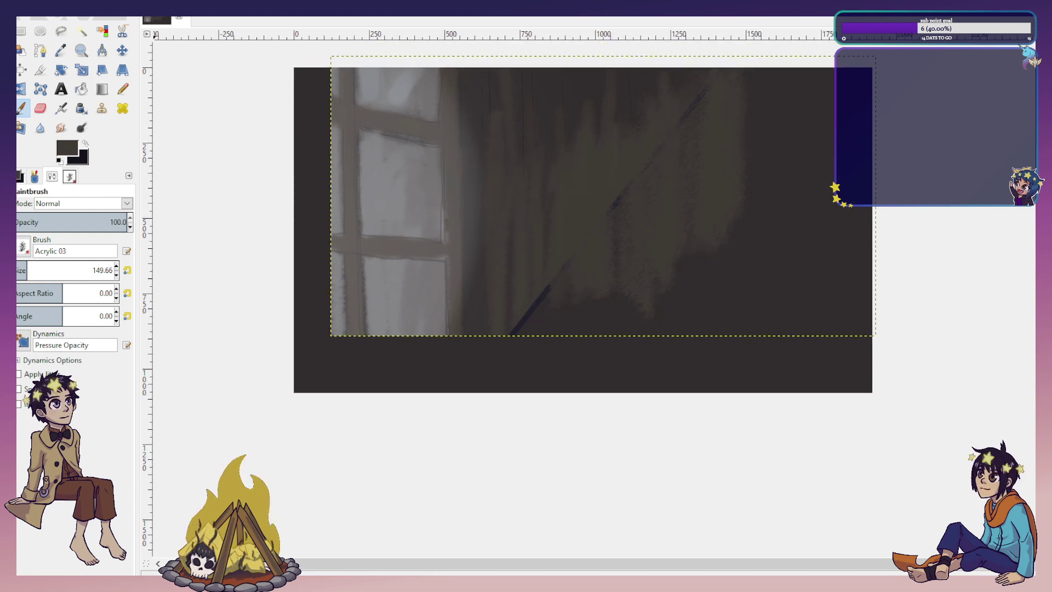
# Extend the wall layer over the whole canvas and continue the olive-brown strokes to its right and lower edges.
pyautogui.click(220, 93)
pyautogui.moveTo(525, 173)
pyautogui.mouseDown()
pyautogui.moveTo(509, 318)
pyautogui.moveTo(497, 330)
pyautogui.moveTo(547, 239)
pyautogui.moveTo(629, 223)
pyautogui.moveTo(740, 298)
pyautogui.moveTo(795, 209)
pyautogui.moveTo(838, 213)
pyautogui.moveTo(869, 202)
pyautogui.mouseUp()
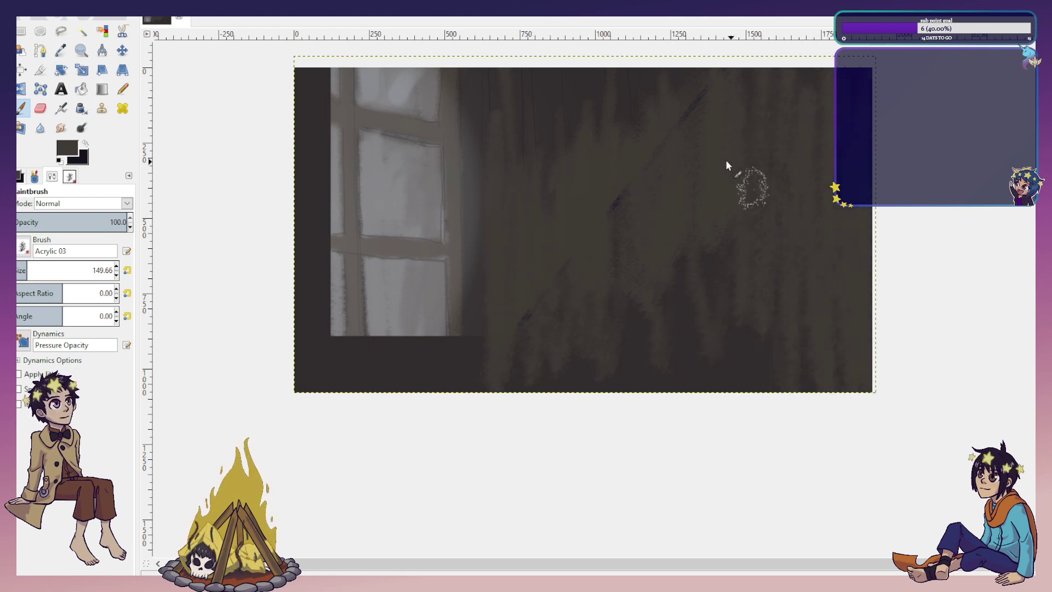
pyautogui.moveTo(675, 202)
pyautogui.mouseDown()
pyautogui.moveTo(628, 276)
pyautogui.moveTo(607, 237)
pyautogui.moveTo(603, 252)
pyautogui.moveTo(637, 162)
pyautogui.moveTo(661, 194)
pyautogui.moveTo(687, 184)
pyautogui.moveTo(704, 76)
pyautogui.mouseUp()
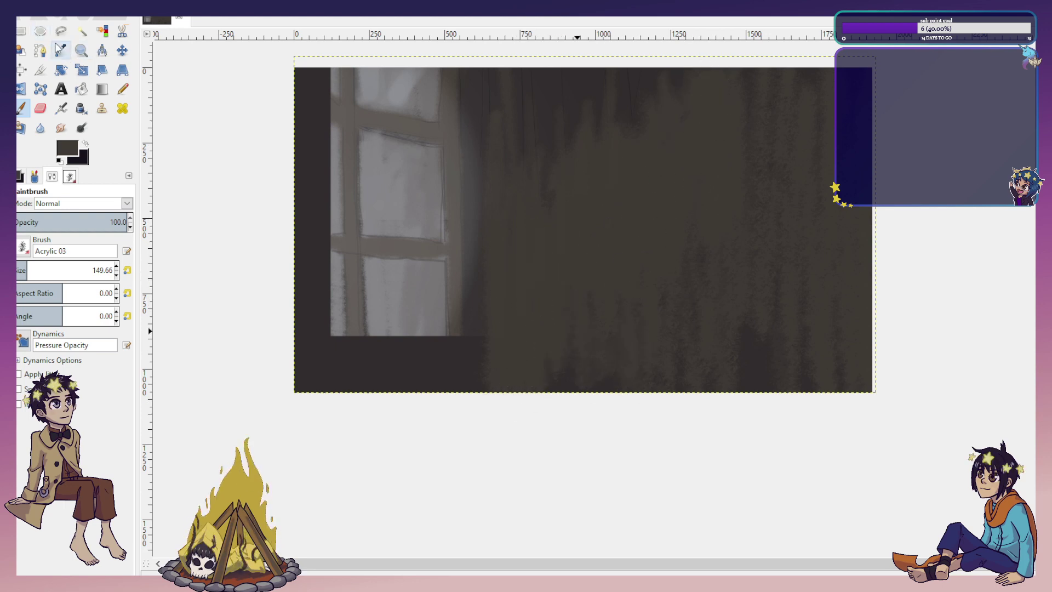
# Darken the upper right part of the wall with a dark tone sampled near the wall's upper edge.
pyautogui.click(60, 50)
pyautogui.click(560, 70)
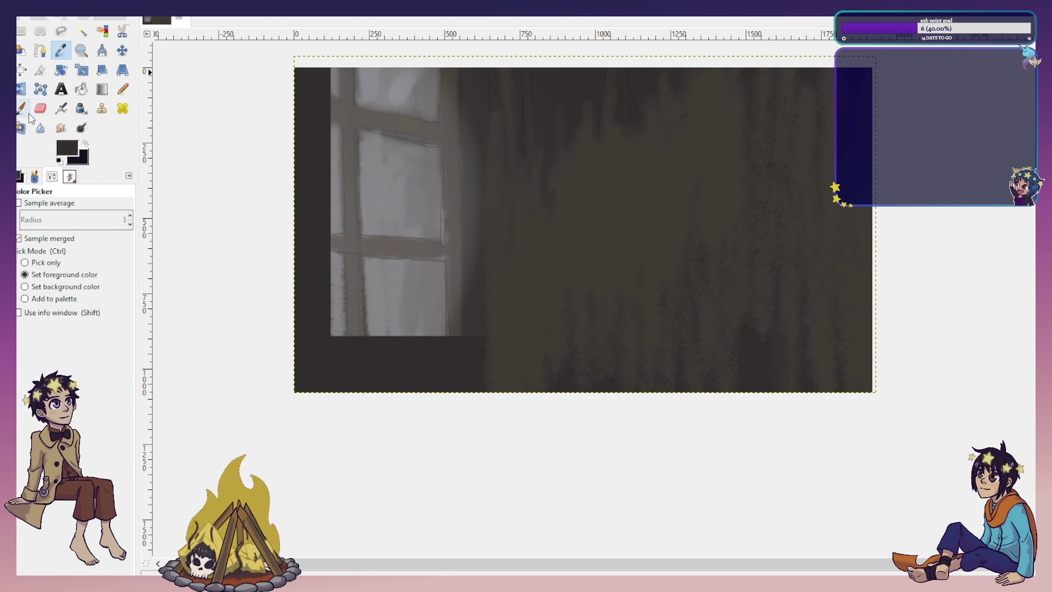
pyautogui.click(20, 108)
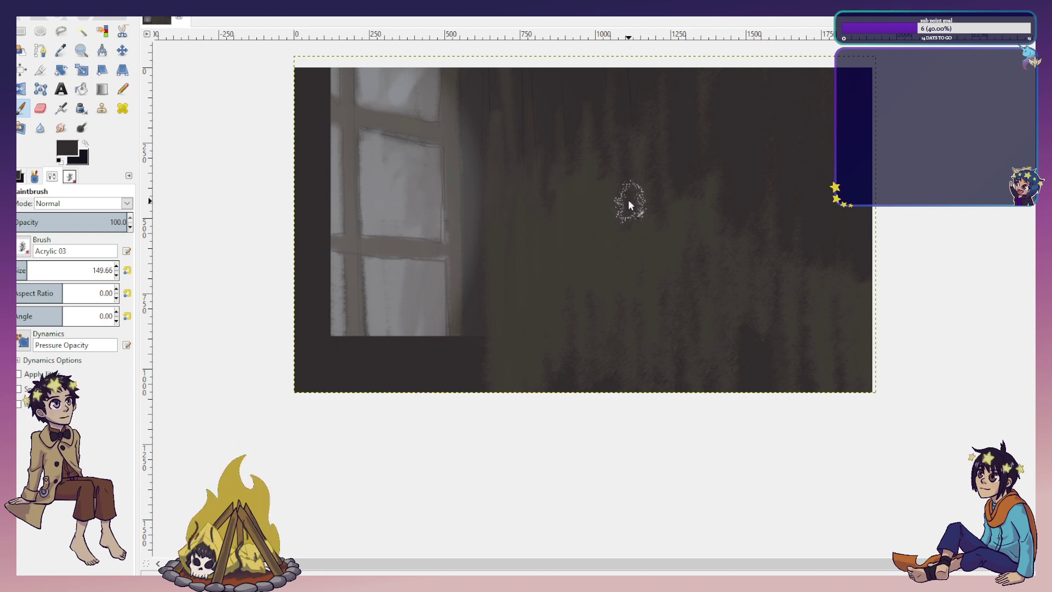
# Select a rectangular strip along the canvas's lower edge, about 1791 px wide and 285 px high.
pyautogui.press('r')
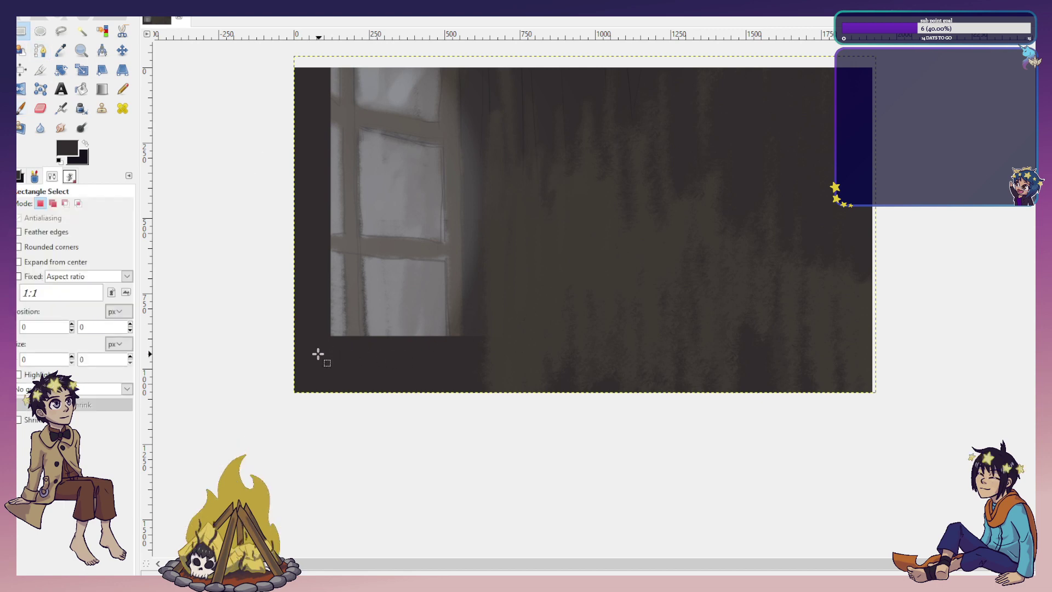
pyautogui.moveTo(281, 346); pyautogui.dragTo(897, 423)
pyautogui.moveTo(579, 363); pyautogui.dragTo(577, 353)
pyautogui.moveTo(872, 379); pyautogui.dragTo(821, 390)
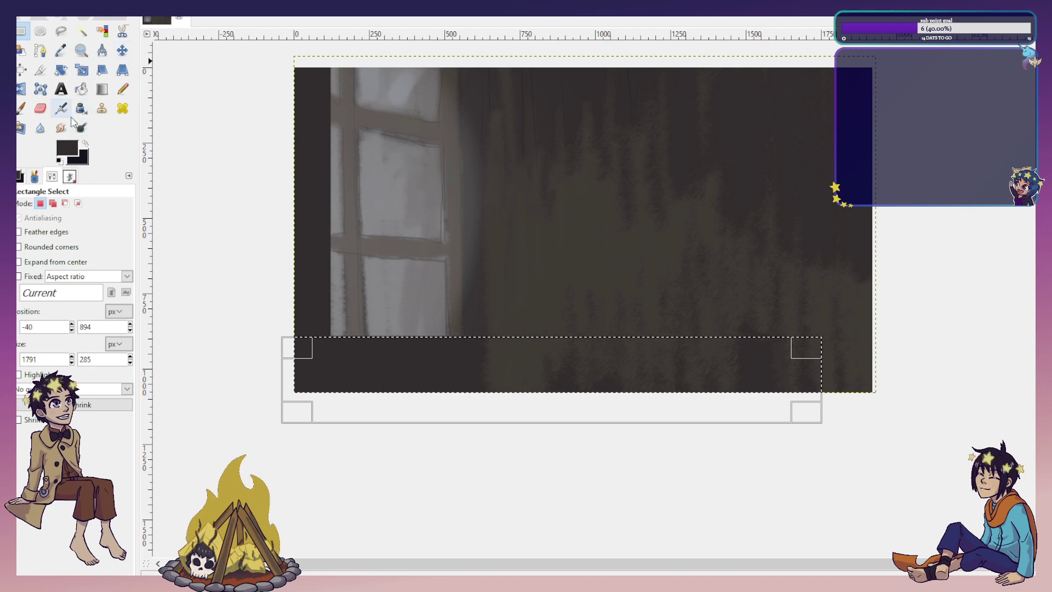
# Paint the selected lower strip brown with broad Acrylic 03 brush strokes.
pyautogui.click(61, 50)
pyautogui.click(66, 147)
pyautogui.click(215, 208)
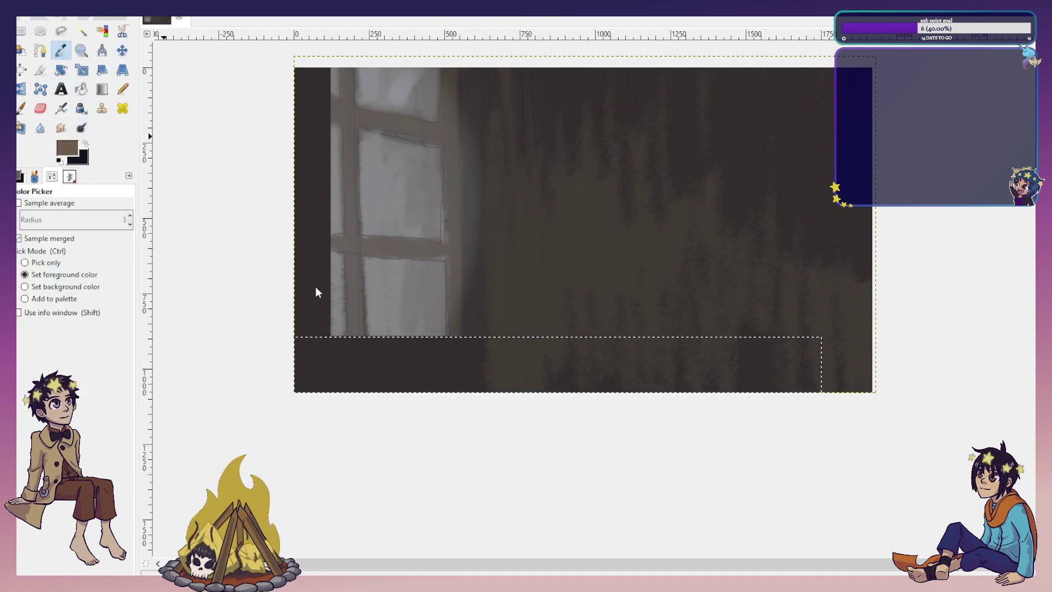
pyautogui.press('p')
pyautogui.moveTo(307, 385)
pyautogui.mouseDown()
pyautogui.moveTo(273, 363)
pyautogui.moveTo(245, 407)
pyautogui.moveTo(412, 320)
pyautogui.moveTo(457, 315)
pyautogui.moveTo(344, 435)
pyautogui.moveTo(372, 437)
pyautogui.moveTo(654, 275)
pyautogui.moveTo(640, 322)
pyautogui.moveTo(589, 405)
pyautogui.moveTo(623, 432)
pyautogui.moveTo(753, 359)
pyautogui.moveTo(822, 362)
pyautogui.mouseUp()
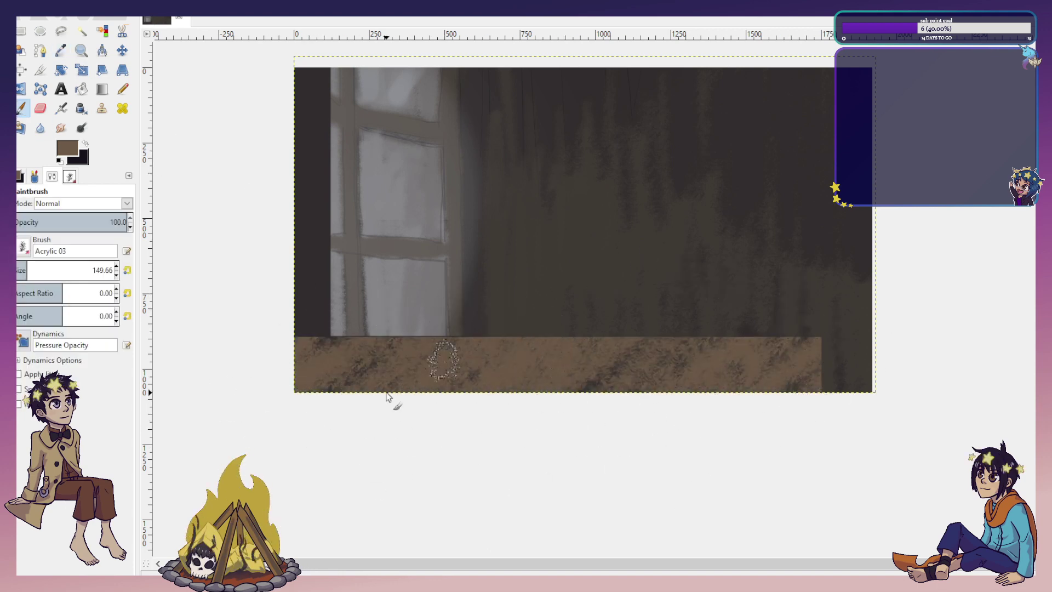
pyautogui.moveTo(750, 319)
pyautogui.mouseDown()
pyautogui.moveTo(593, 327)
pyautogui.moveTo(635, 311)
pyautogui.moveTo(322, 362)
pyautogui.mouseUp()
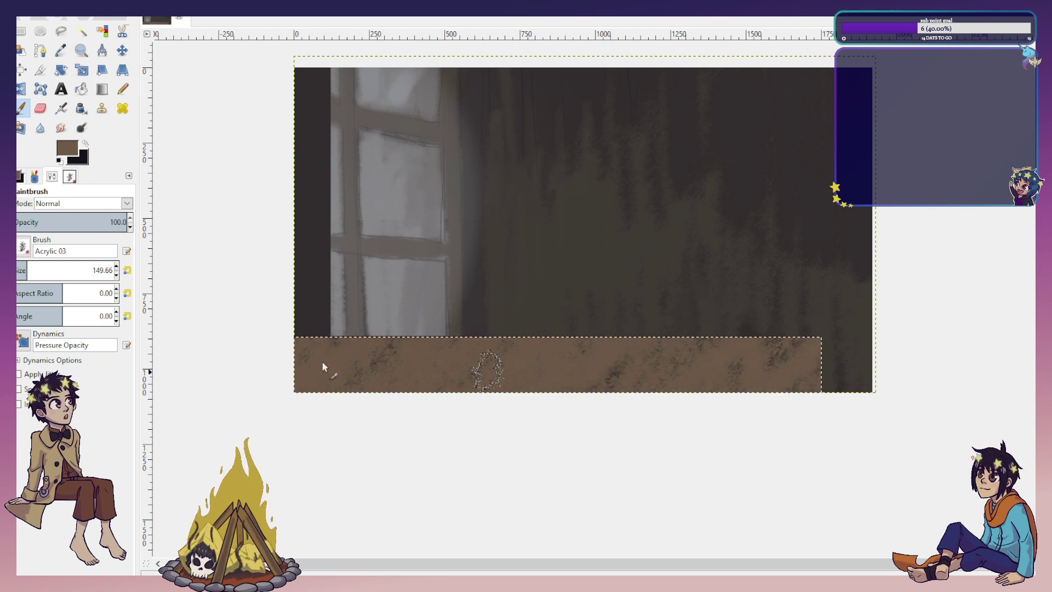
# Replace the selection with a freehand polygon over the lower area whose upper edge slopes up below the window and runs level along the wall.
pyautogui.click(61, 32)
pyautogui.hotkey('ctrl', 'shift', 'a')
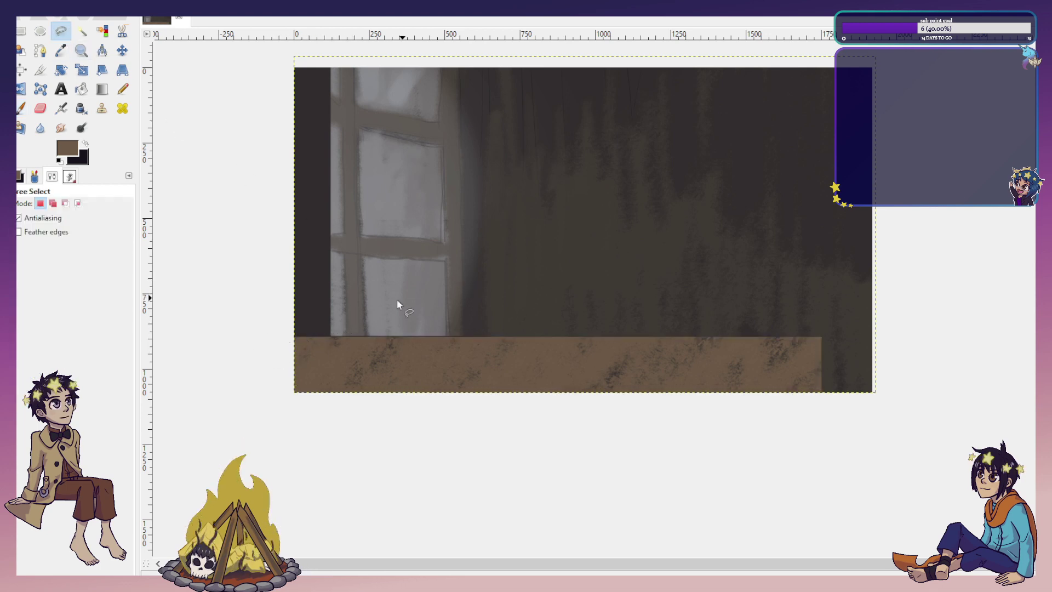
pyautogui.click(280, 351)
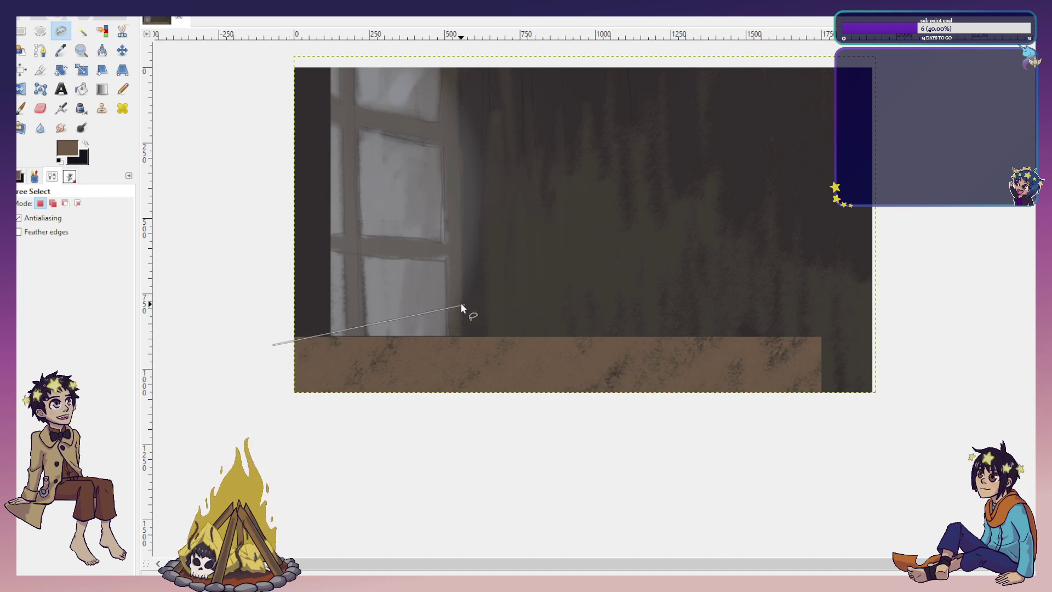
pyautogui.click(492, 300)
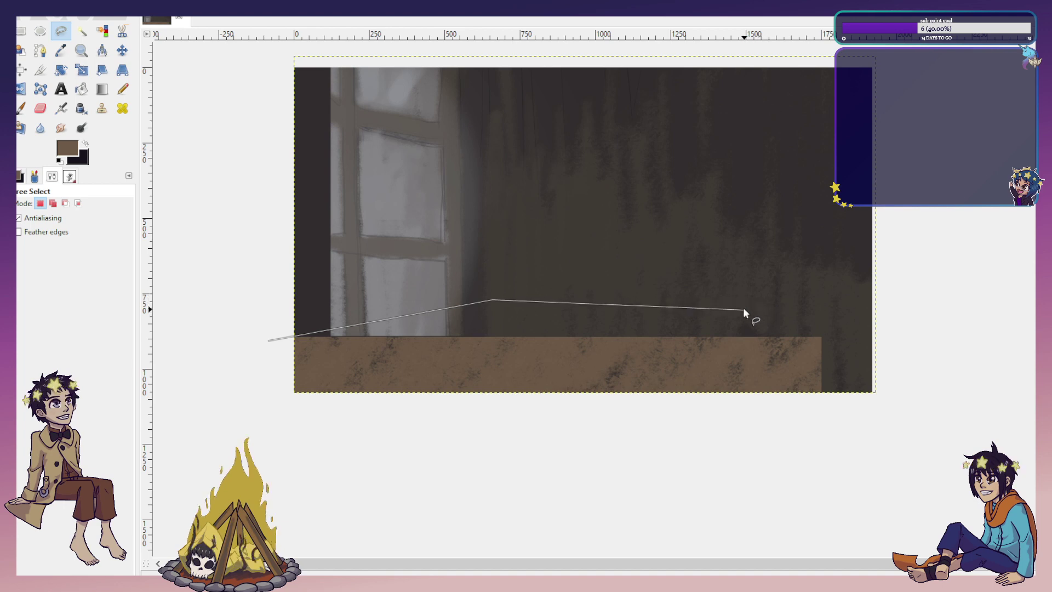
pyautogui.click(813, 300)
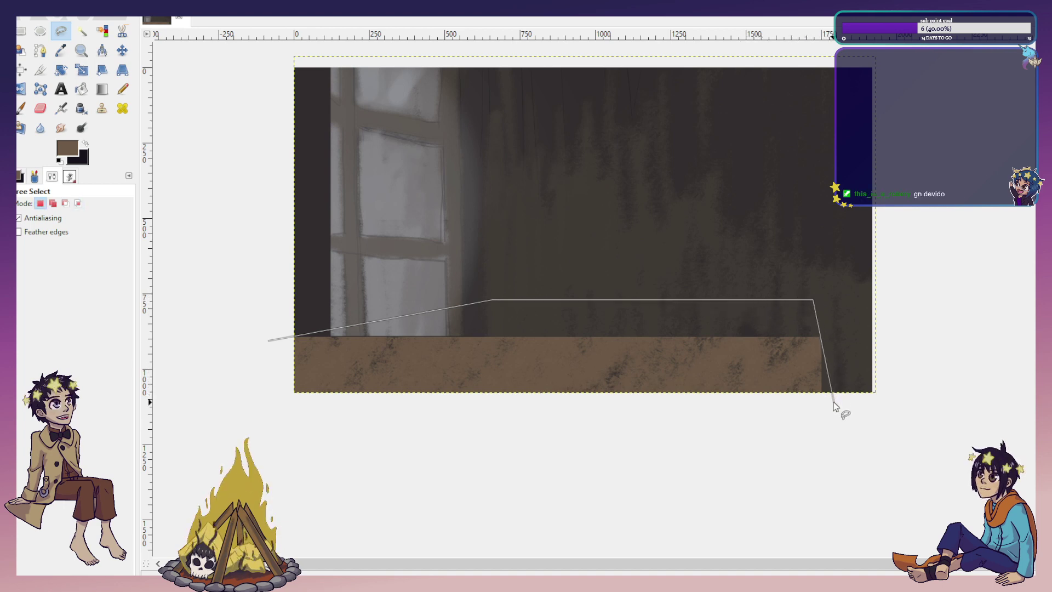
pyautogui.click(811, 426)
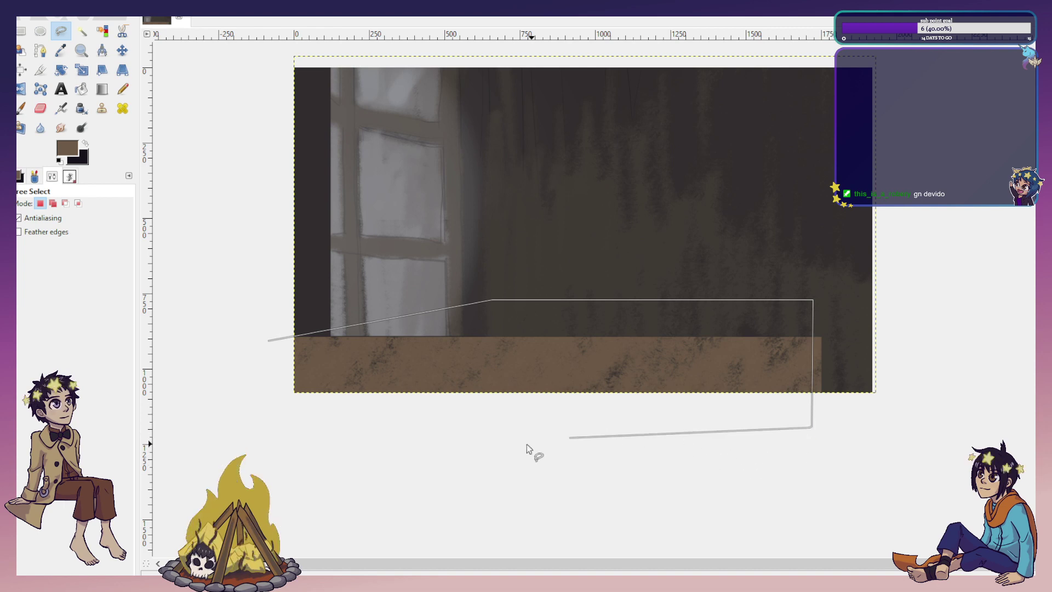
pyautogui.moveTo(390, 449)
pyautogui.mouseDown()
pyautogui.moveTo(264, 423)
pyautogui.moveTo(268, 342)
pyautogui.mouseUp()
pyautogui.press('Return')
# Fill the selected polygon with broad brown and orange-brown brush strokes.
pyautogui.press('p')
pyautogui.moveTo(373, 264)
pyautogui.mouseDown()
pyautogui.moveTo(458, 307)
pyautogui.moveTo(451, 318)
pyautogui.moveTo(408, 318)
pyautogui.moveTo(495, 280)
pyautogui.moveTo(504, 290)
pyautogui.moveTo(489, 323)
pyautogui.moveTo(426, 353)
pyautogui.moveTo(459, 353)
pyautogui.moveTo(552, 330)
pyautogui.moveTo(743, 251)
pyautogui.moveTo(785, 263)
pyautogui.moveTo(682, 342)
pyautogui.moveTo(683, 374)
pyautogui.moveTo(777, 347)
pyautogui.mouseUp()
pyautogui.moveTo(842, 286)
pyautogui.mouseDown()
pyautogui.moveTo(813, 282)
pyautogui.moveTo(739, 387)
pyautogui.moveTo(775, 322)
pyautogui.moveTo(538, 386)
pyautogui.moveTo(626, 279)
pyautogui.moveTo(502, 310)
pyautogui.moveTo(296, 406)
pyautogui.mouseUp()
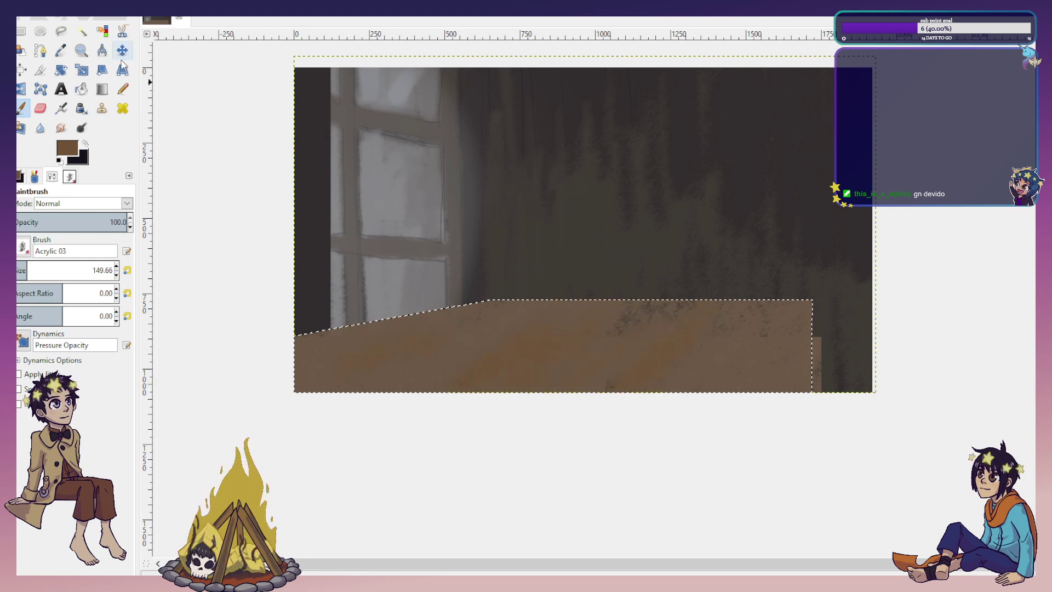
# Shade the upper edge and right side of the brown surface with the dark olive wall colour.
pyautogui.keyDown('ctrl'); pyautogui.click(617, 215); pyautogui.keyUp('ctrl')
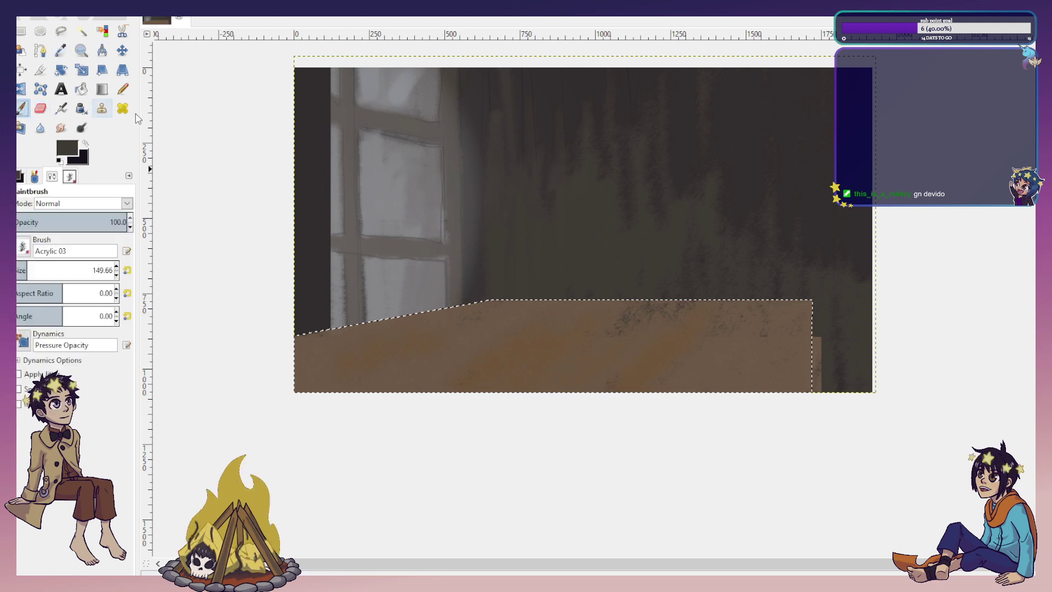
pyautogui.moveTo(521, 282)
pyautogui.mouseDown()
pyautogui.moveTo(522, 314)
pyautogui.moveTo(475, 319)
pyautogui.moveTo(734, 268)
pyautogui.moveTo(669, 299)
pyautogui.moveTo(422, 307)
pyautogui.moveTo(299, 345)
pyautogui.moveTo(408, 328)
pyautogui.mouseUp()
pyautogui.moveTo(821, 313)
pyautogui.mouseDown()
pyautogui.moveTo(757, 324)
pyautogui.moveTo(806, 344)
pyautogui.moveTo(808, 314)
pyautogui.mouseUp()
pyautogui.hotkey('ctrl', 't')
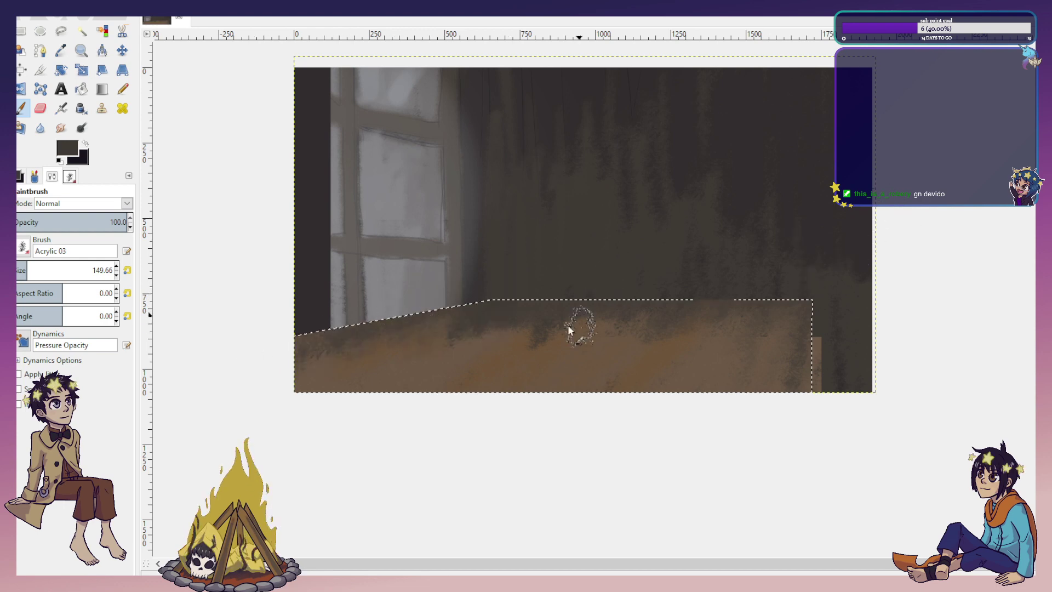
# Blend lighter brown strokes, sampled from the surface, over its middle and left parts, and drop the selection.
pyautogui.click(60, 50)
pyautogui.click(438, 355)
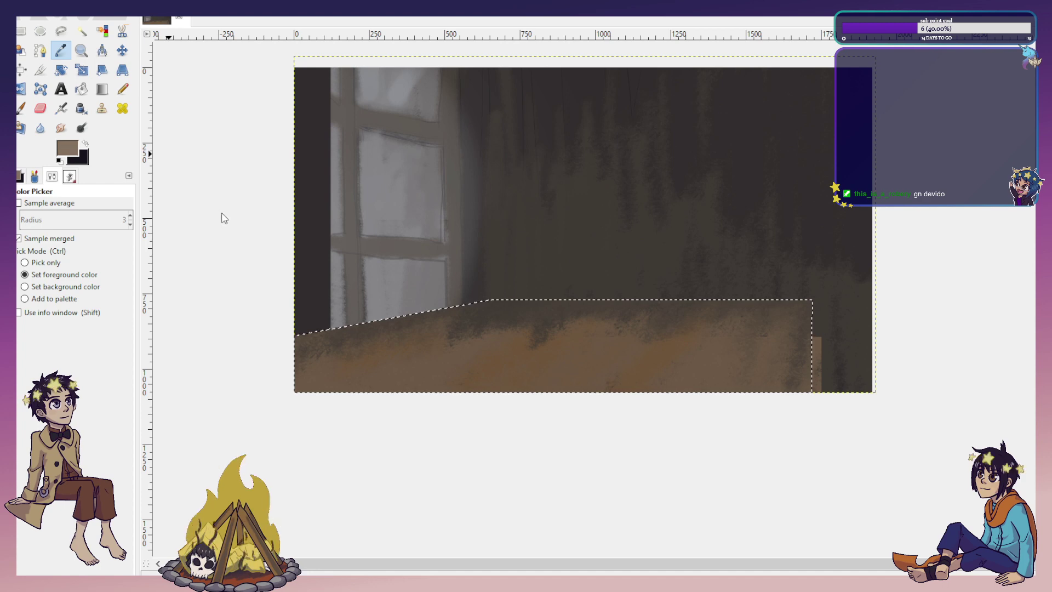
pyautogui.click(20, 109)
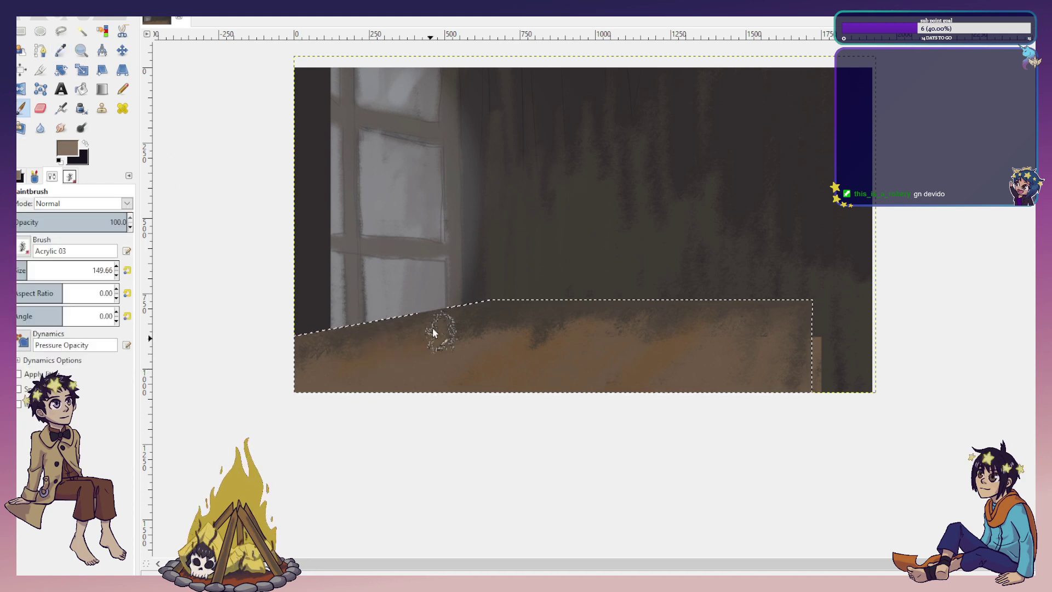
pyautogui.moveTo(491, 345)
pyautogui.mouseDown()
pyautogui.moveTo(397, 357)
pyautogui.moveTo(505, 367)
pyautogui.mouseUp()
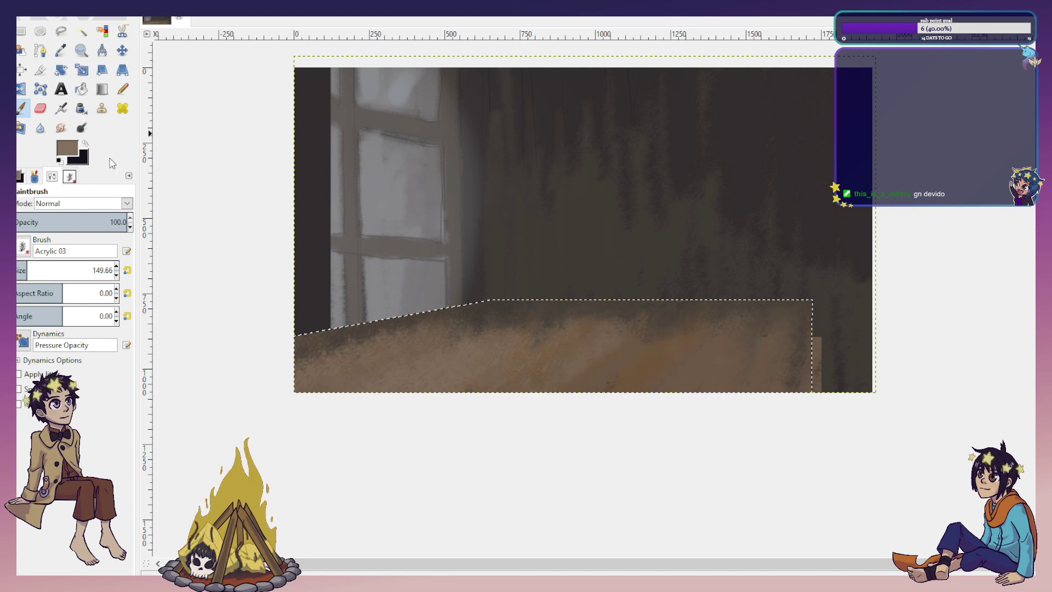
pyautogui.hotkey('ctrl', 'shift', 'a')
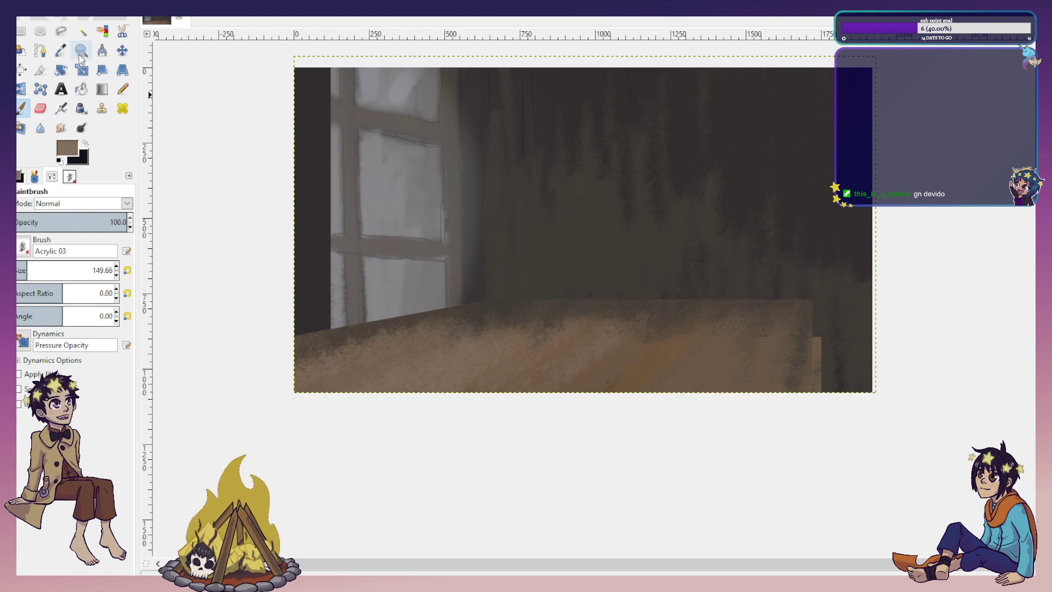
# Extend the two window crossbars to the left canvas edge and brush the wall beside the window in the frame colour, using 2. Hardness 075 at size 72.36.
pyautogui.click(61, 50)
pyautogui.click(347, 100)
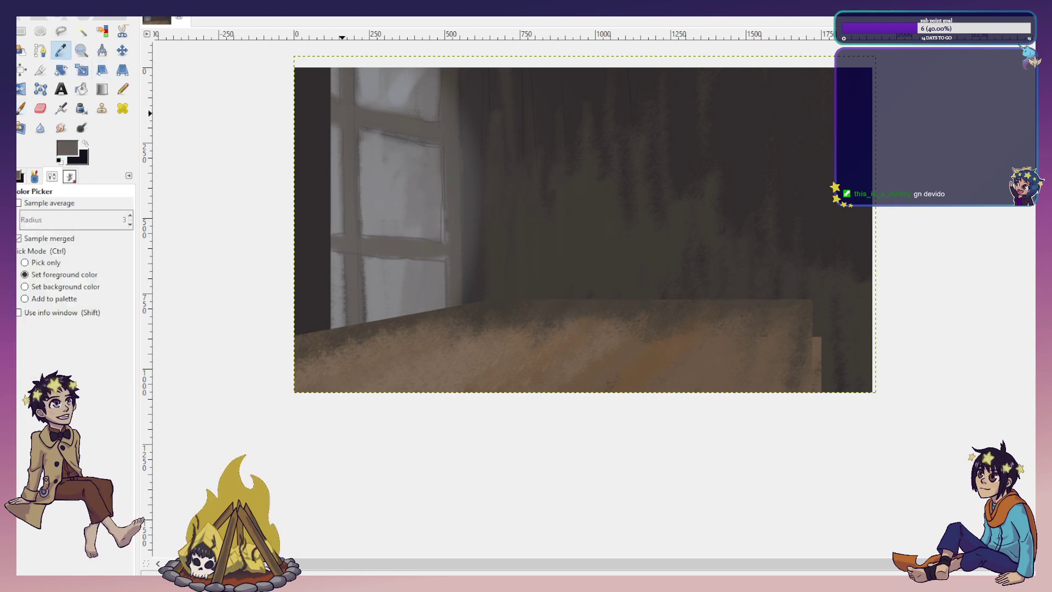
pyautogui.click(21, 108)
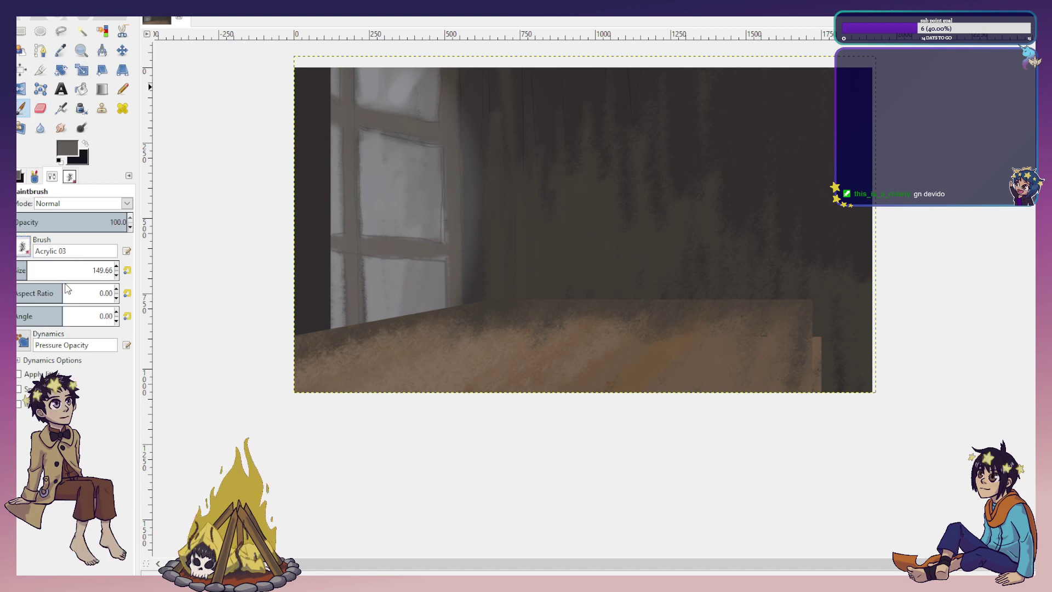
pyautogui.moveTo(354, 113)
pyautogui.mouseDown()
pyautogui.moveTo(296, 110)
pyautogui.moveTo(357, 143)
pyautogui.moveTo(203, 247)
pyautogui.moveTo(367, 70)
pyautogui.moveTo(345, 109)
pyautogui.moveTo(296, 100)
pyautogui.moveTo(349, 106)
pyautogui.mouseUp()
pyautogui.click(19, 268)
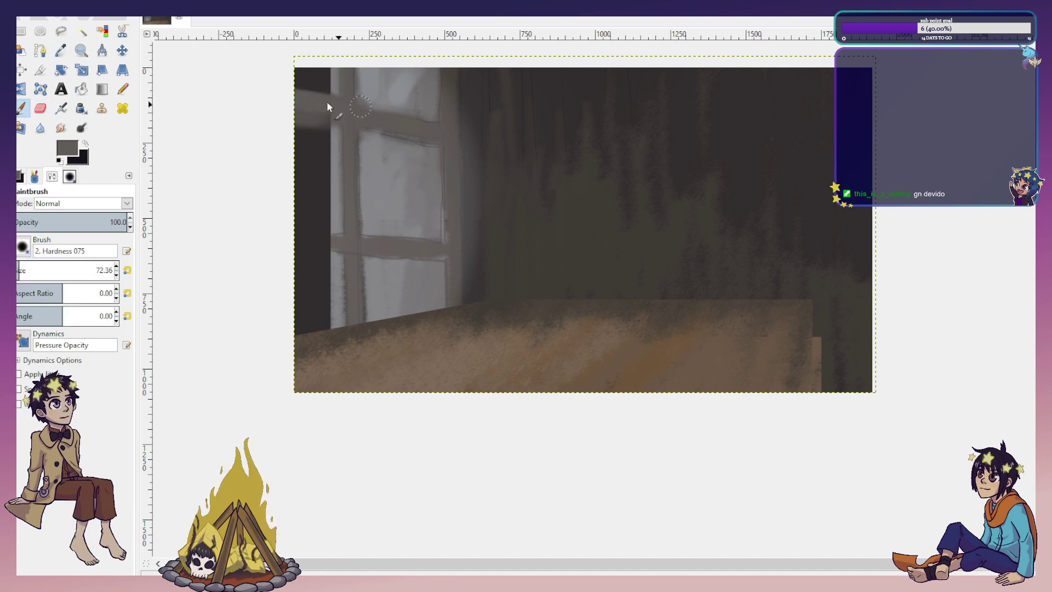
pyautogui.moveTo(332, 240)
pyautogui.mouseDown()
pyautogui.moveTo(282, 237)
pyautogui.moveTo(319, 233)
pyautogui.mouseUp()
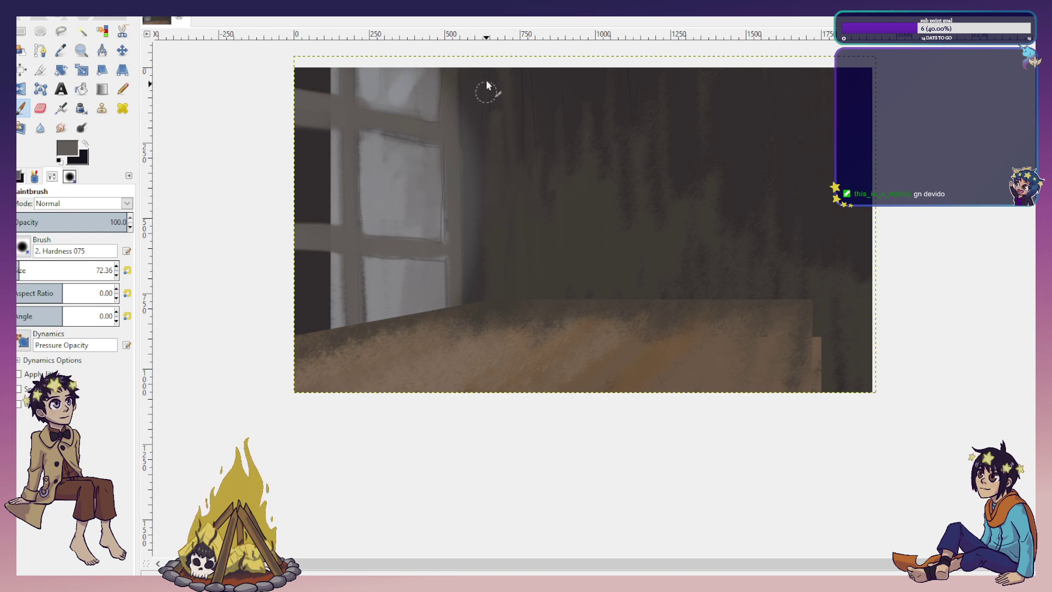
pyautogui.moveTo(484, 219); pyautogui.dragTo(485, 259)
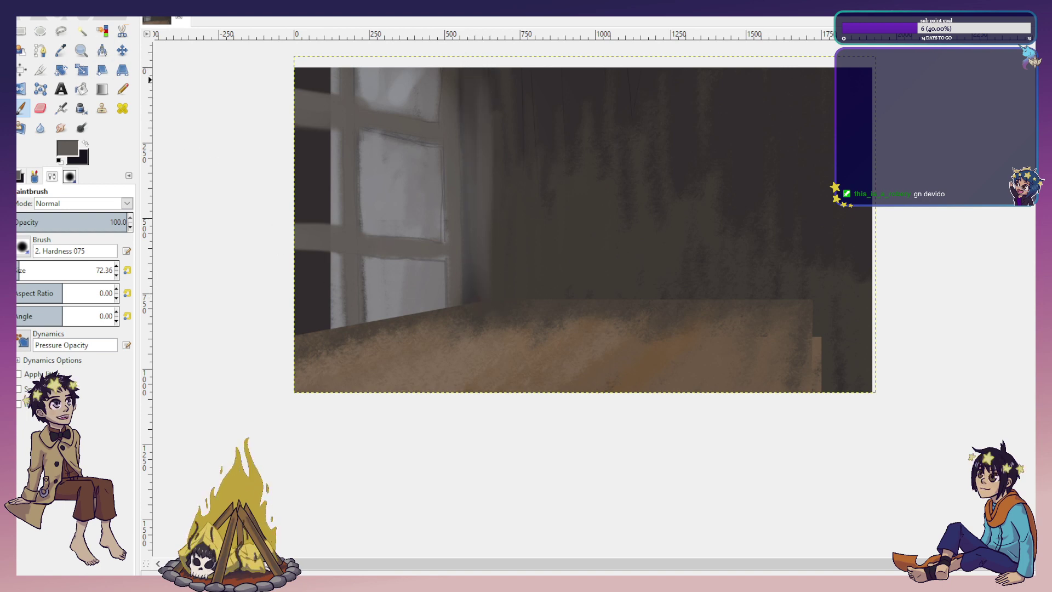
# Fill the dark gaps beside the window between the extended crossbars with grey sampled from the existing panes.
pyautogui.click(62, 53)
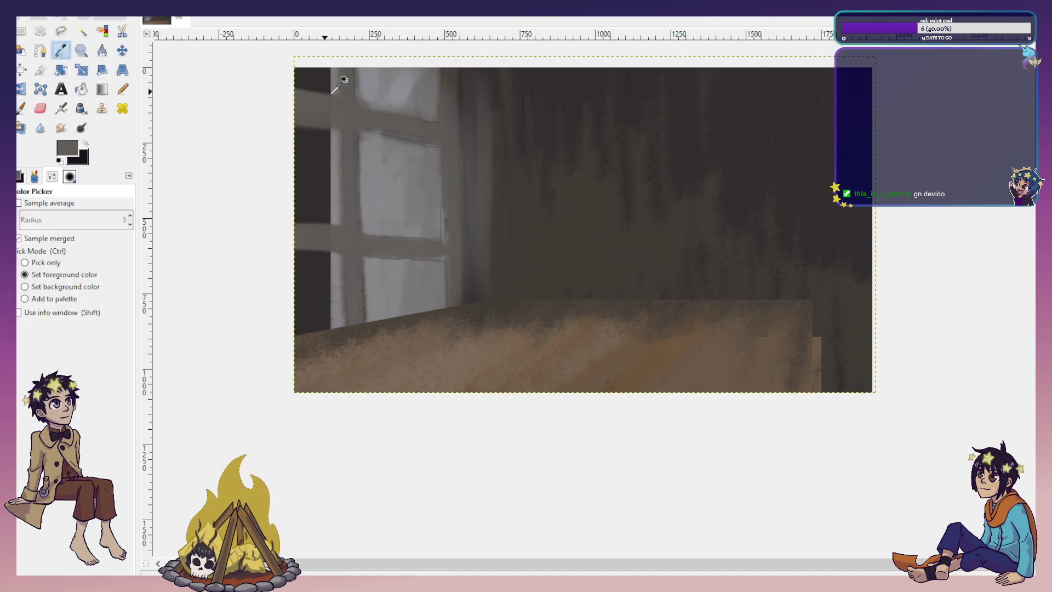
pyautogui.click(341, 122)
pyautogui.press('p')
pyautogui.moveTo(305, 141)
pyautogui.mouseDown()
pyautogui.moveTo(298, 210)
pyautogui.moveTo(320, 214)
pyautogui.moveTo(328, 126)
pyautogui.moveTo(297, 124)
pyautogui.moveTo(328, 201)
pyautogui.moveTo(280, 214)
pyautogui.mouseUp()
pyautogui.moveTo(323, 261)
pyautogui.mouseDown()
pyautogui.moveTo(285, 249)
pyautogui.moveTo(327, 292)
pyautogui.moveTo(317, 314)
pyautogui.moveTo(291, 325)
pyautogui.mouseUp()
pyautogui.moveTo(308, 77); pyautogui.dragTo(322, 79)
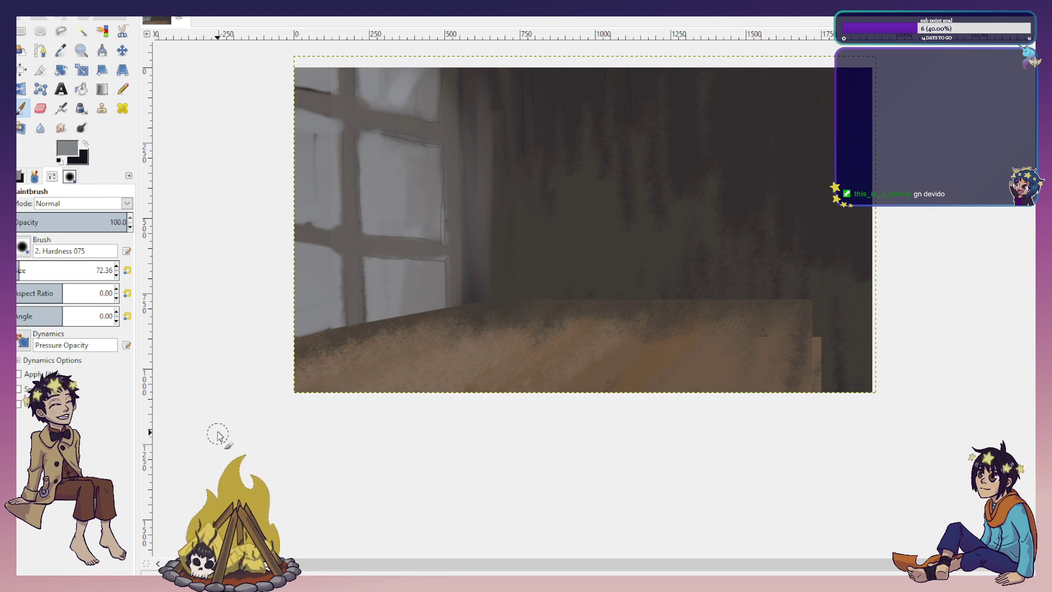
# Paint over the stray strip at the brown surface's right end with sampled dark wall colours, adding a darker vertical edge there.
pyautogui.click(60, 51)
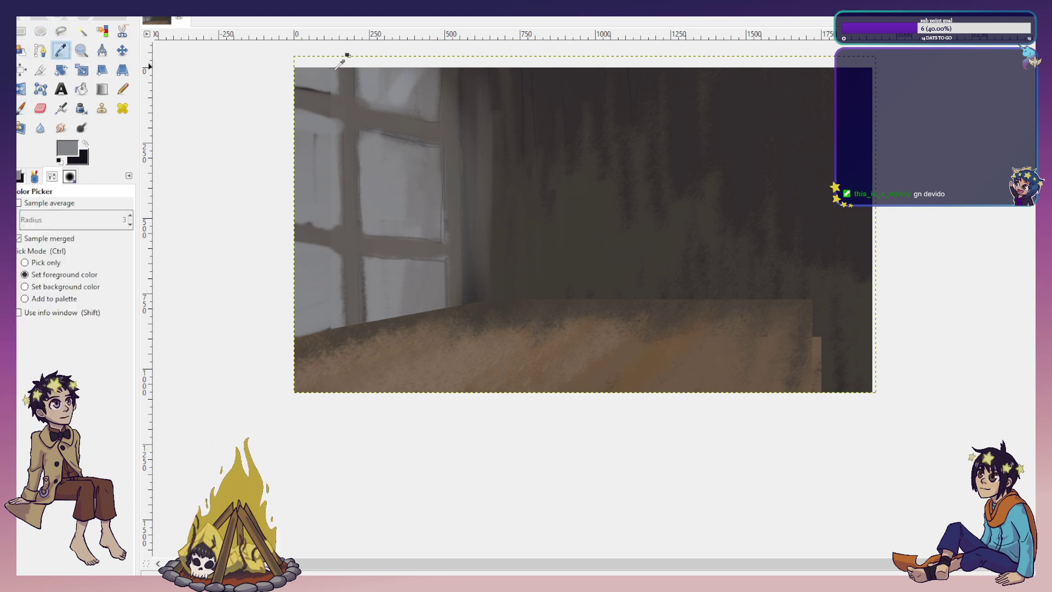
pyautogui.click(826, 302)
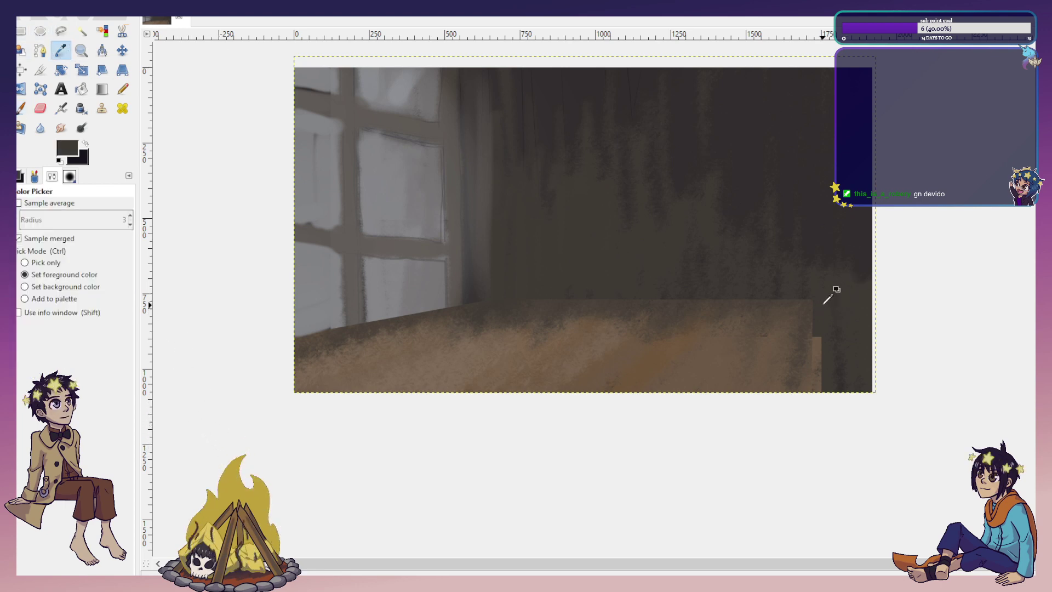
pyautogui.click(22, 107)
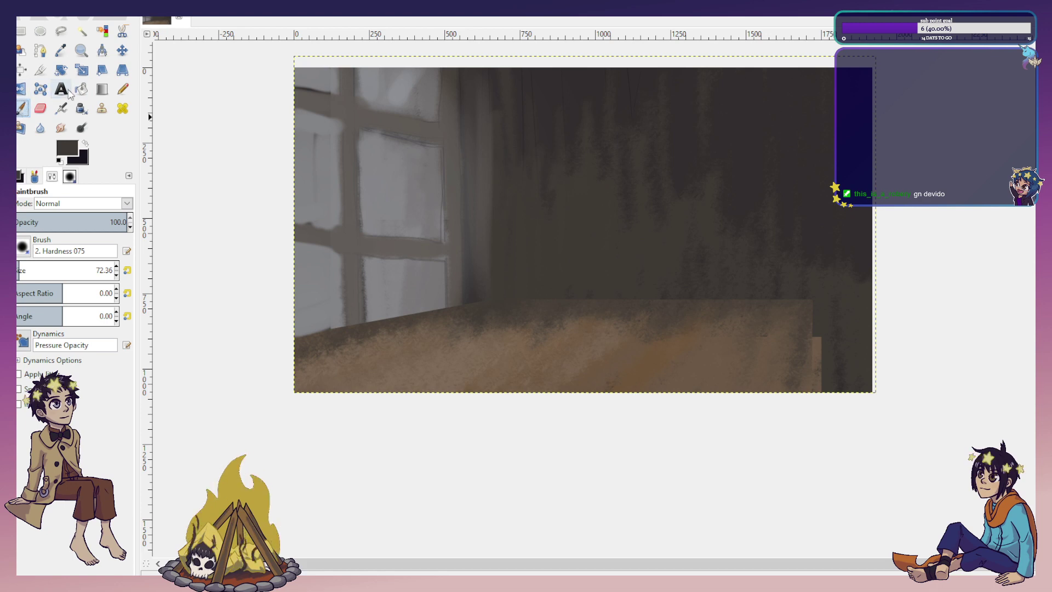
pyautogui.moveTo(817, 312); pyautogui.dragTo(815, 422)
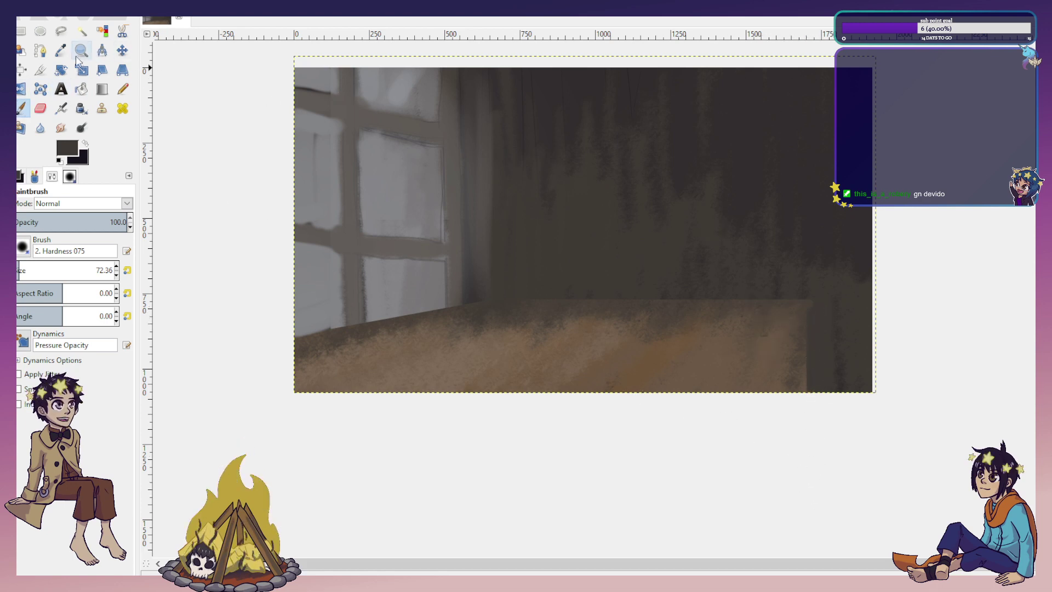
pyautogui.press('o')
pyautogui.press('p')
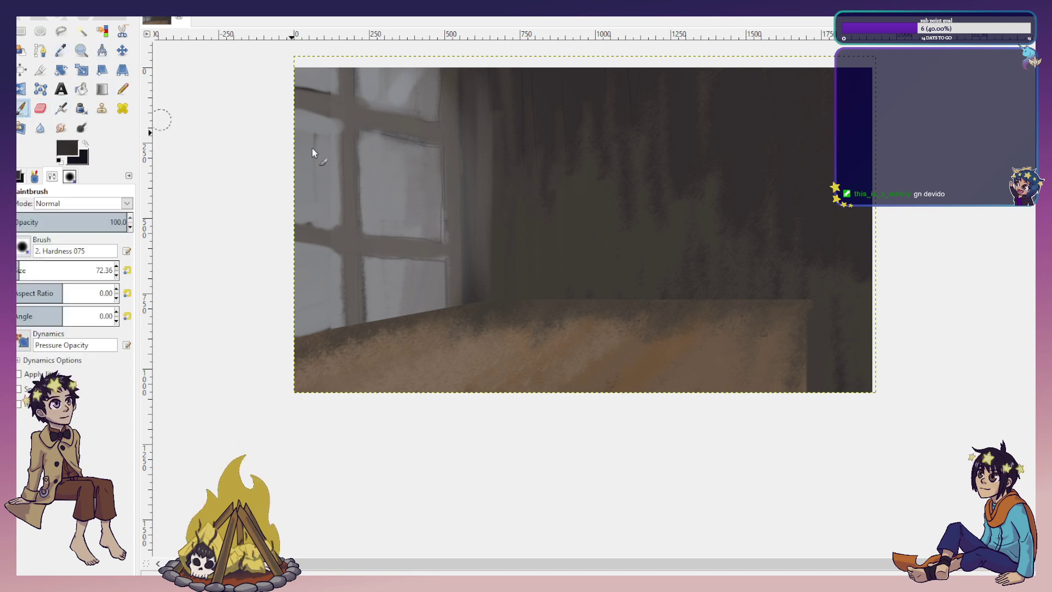
pyautogui.moveTo(814, 322); pyautogui.dragTo(814, 407)
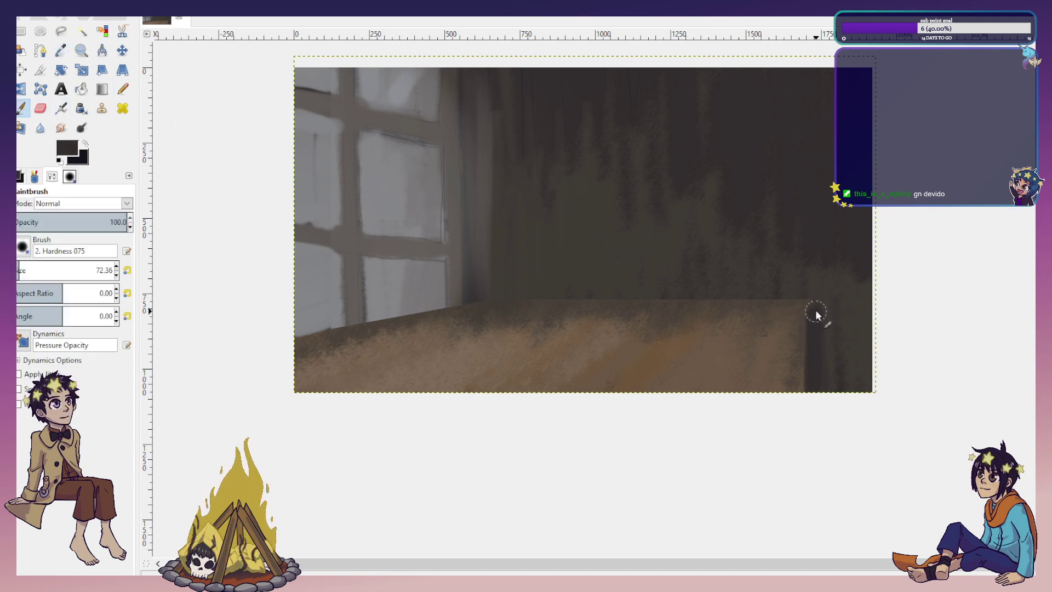
pyautogui.moveTo(816, 306); pyautogui.dragTo(817, 353)
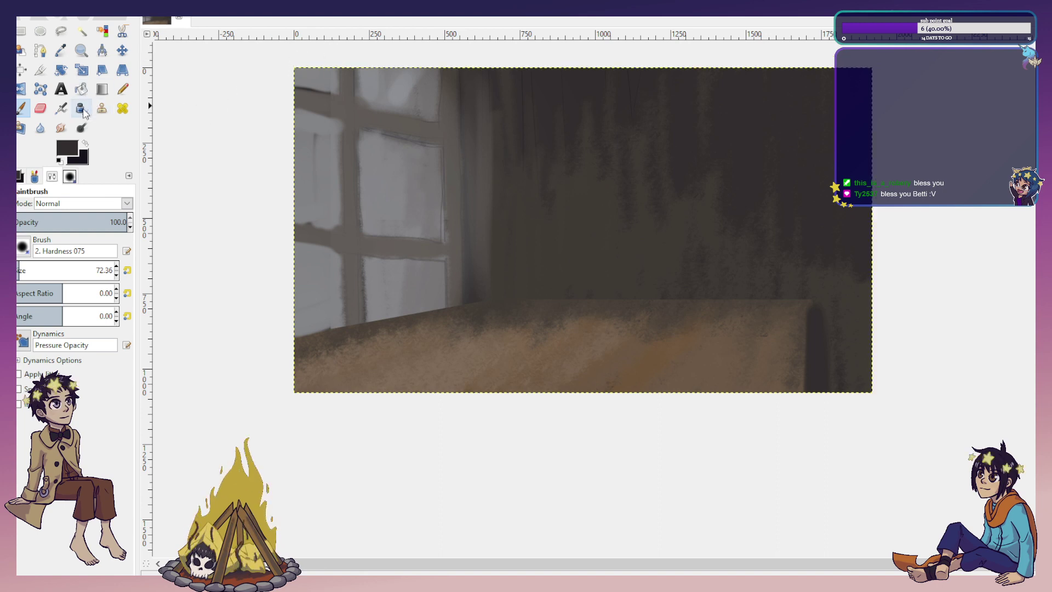
# Swap to the near-black foreground colour and ink a short slanted line over the leftmost middle window pane, using the Ink tool at size 5.0.
pyautogui.click(86, 146)
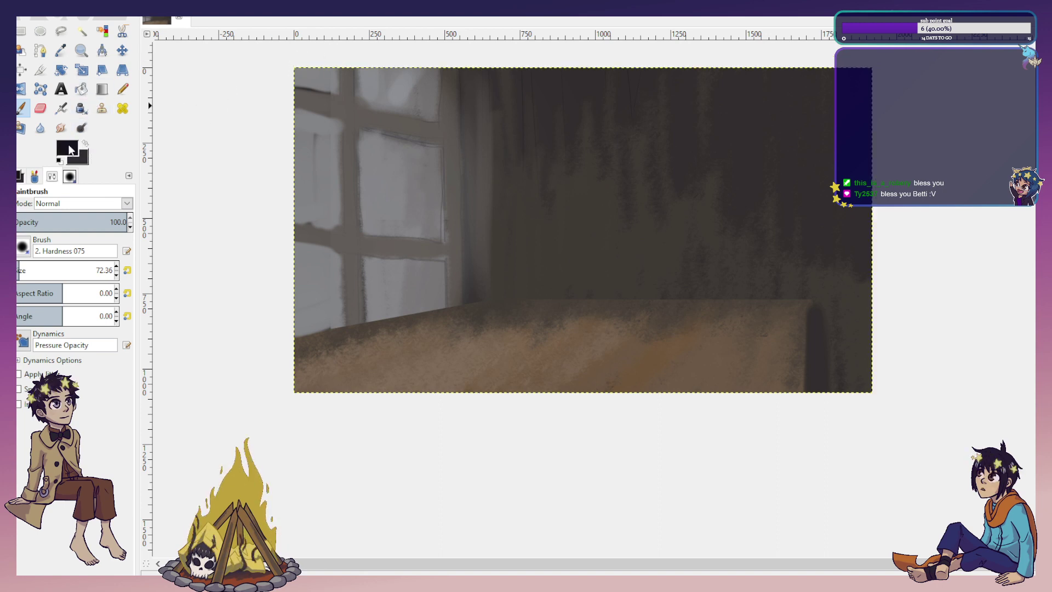
pyautogui.click(81, 108)
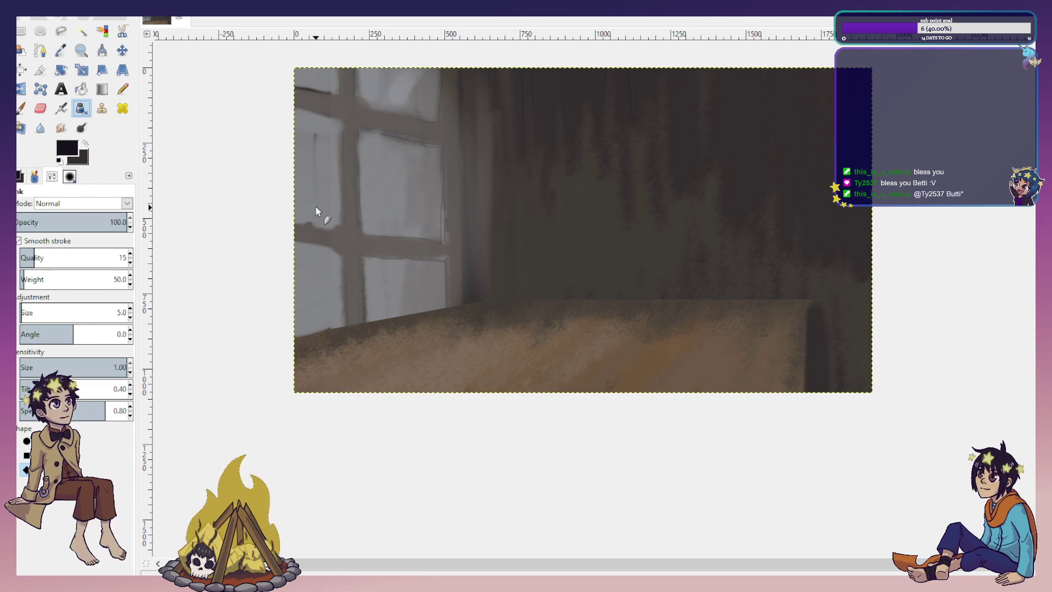
pyautogui.moveTo(385, 221); pyautogui.dragTo(402, 215)
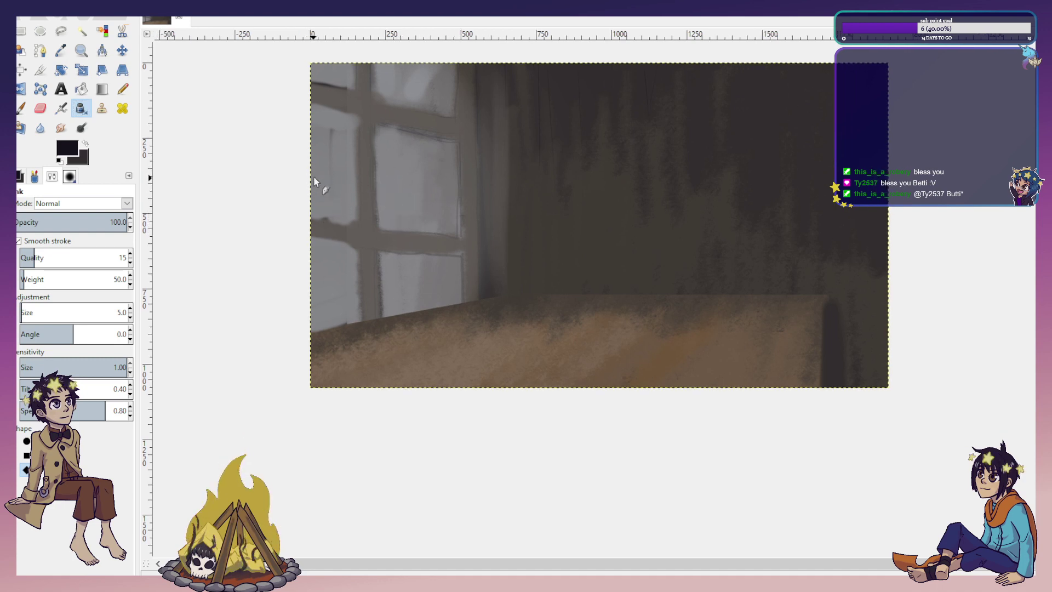
pyautogui.moveTo(387, 148); pyautogui.dragTo(406, 143)
pyautogui.moveTo(304, 151); pyautogui.dragTo(431, 148)
pyautogui.hotkey('ctrl', 'z')
pyautogui.moveTo(320, 153); pyautogui.dragTo(409, 152)
pyautogui.hotkey('ctrl', 'z')
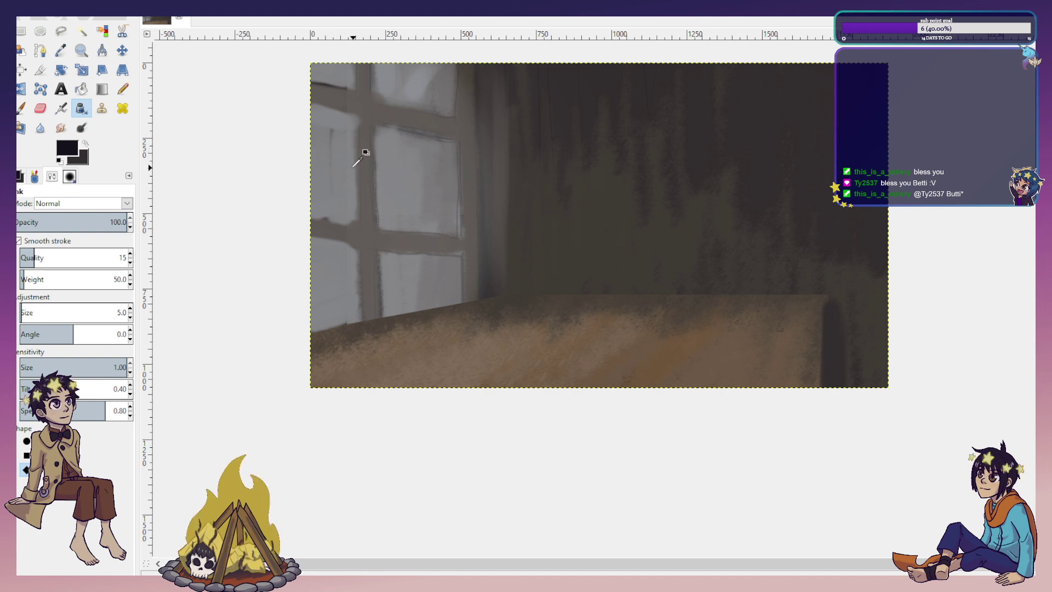
pyautogui.moveTo(312, 187); pyautogui.dragTo(353, 163)
pyautogui.hotkey('ctrl', 'z')
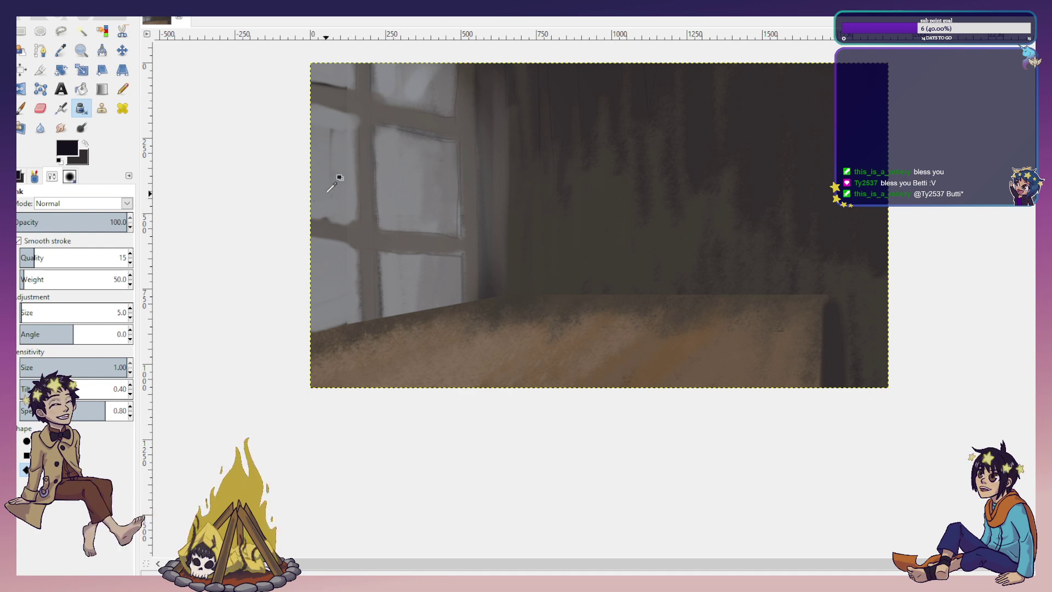
pyautogui.moveTo(313, 193)
pyautogui.mouseDown()
pyautogui.moveTo(362, 176)
pyautogui.moveTo(325, 192)
pyautogui.moveTo(349, 198)
pyautogui.mouseUp()
pyautogui.hotkey('ctrl', 'z')
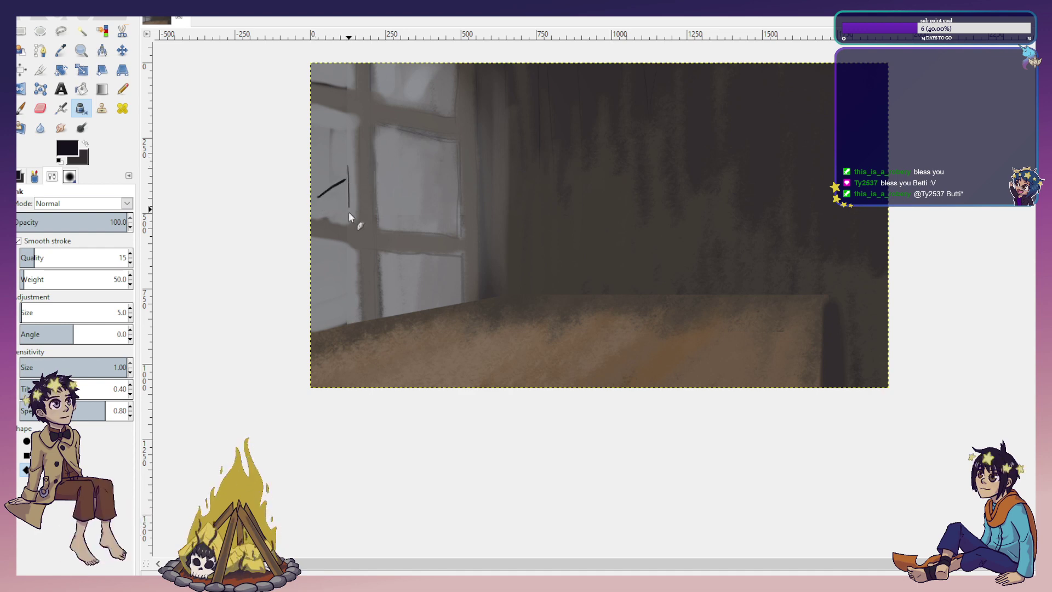
# Ink the four sides of a tall upright rectangle in front of the window, with its base on the brown surface.
pyautogui.moveTo(351, 311); pyautogui.dragTo(351, 342)
pyautogui.moveTo(348, 166)
pyautogui.mouseDown()
pyautogui.moveTo(442, 162)
pyautogui.moveTo(453, 326)
pyautogui.mouseUp()
pyautogui.hotkey('ctrl', 'z')
pyautogui.hotkey('ctrl', 'z')
pyautogui.moveTo(446, 162)
pyautogui.mouseDown()
pyautogui.moveTo(451, 346)
pyautogui.moveTo(369, 344)
pyautogui.moveTo(435, 346)
pyautogui.mouseUp()
pyautogui.hotkey('ctrl', 'z')
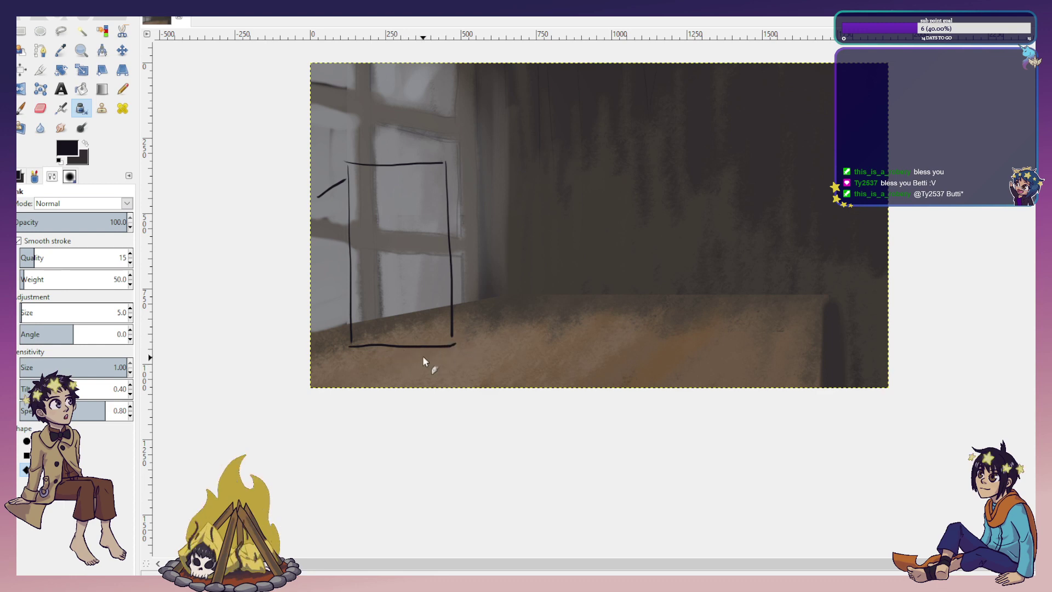
pyautogui.moveTo(354, 347)
pyautogui.mouseDown()
pyautogui.moveTo(348, 369)
pyautogui.moveTo(371, 349)
pyautogui.mouseUp()
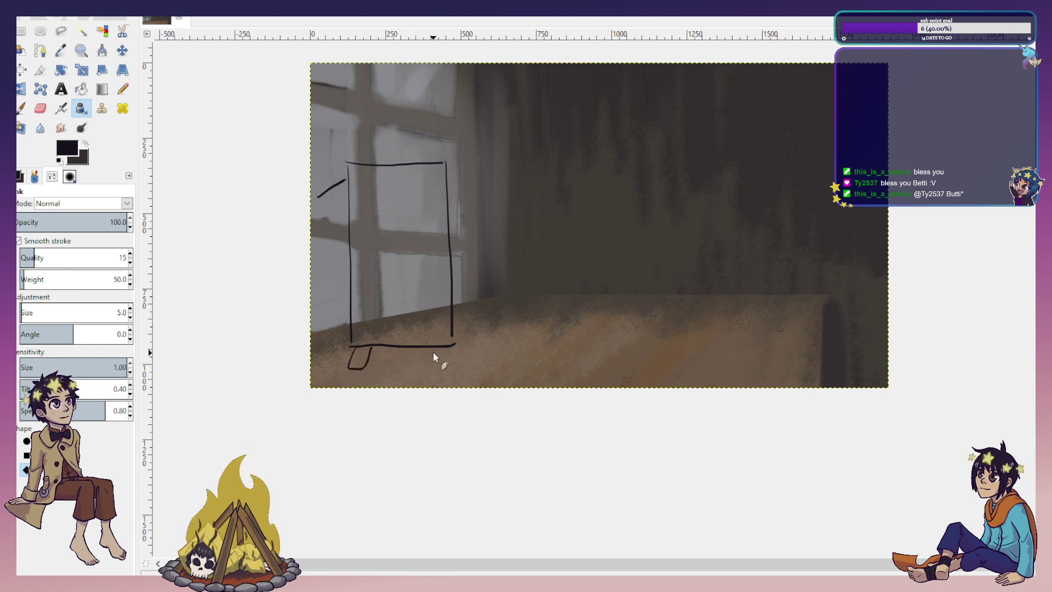
pyautogui.moveTo(450, 352); pyautogui.dragTo(449, 366)
pyautogui.moveTo(451, 176)
pyautogui.mouseDown()
pyautogui.moveTo(467, 222)
pyautogui.moveTo(463, 327)
pyautogui.mouseUp()
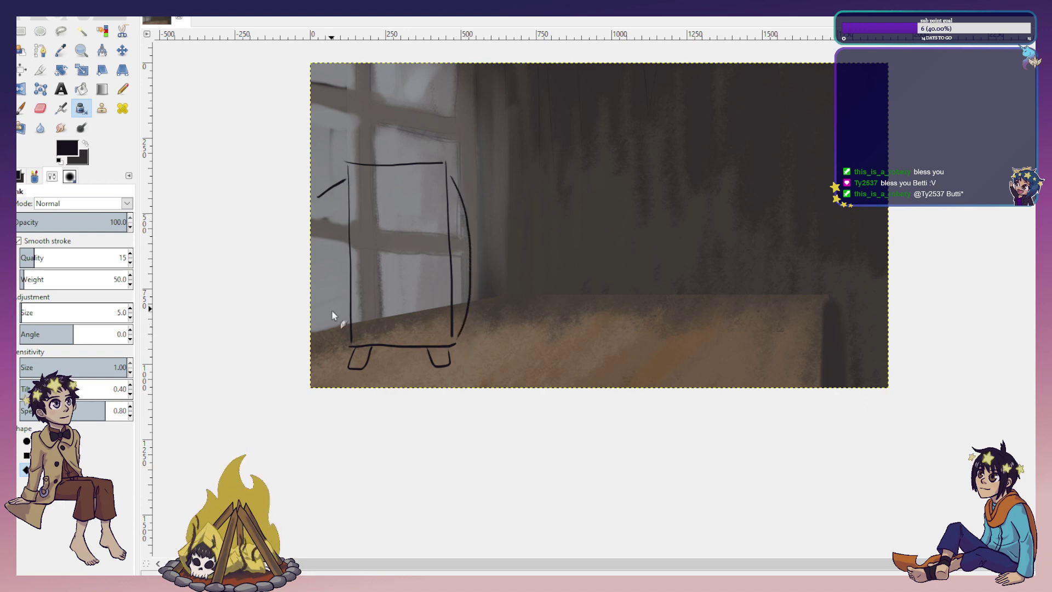
pyautogui.moveTo(318, 308); pyautogui.dragTo(337, 327)
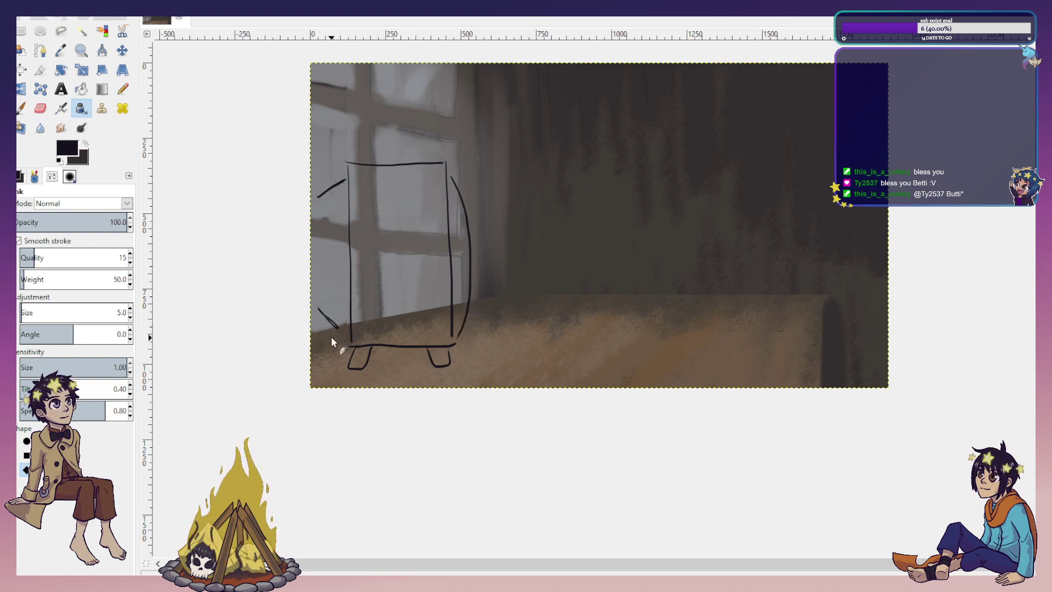
pyautogui.hotkey('ctrl', 'z')
pyautogui.hotkey('ctrl', 'z')
pyautogui.hotkey('ctrl', 'z')
pyautogui.hotkey('ctrl', 'z')
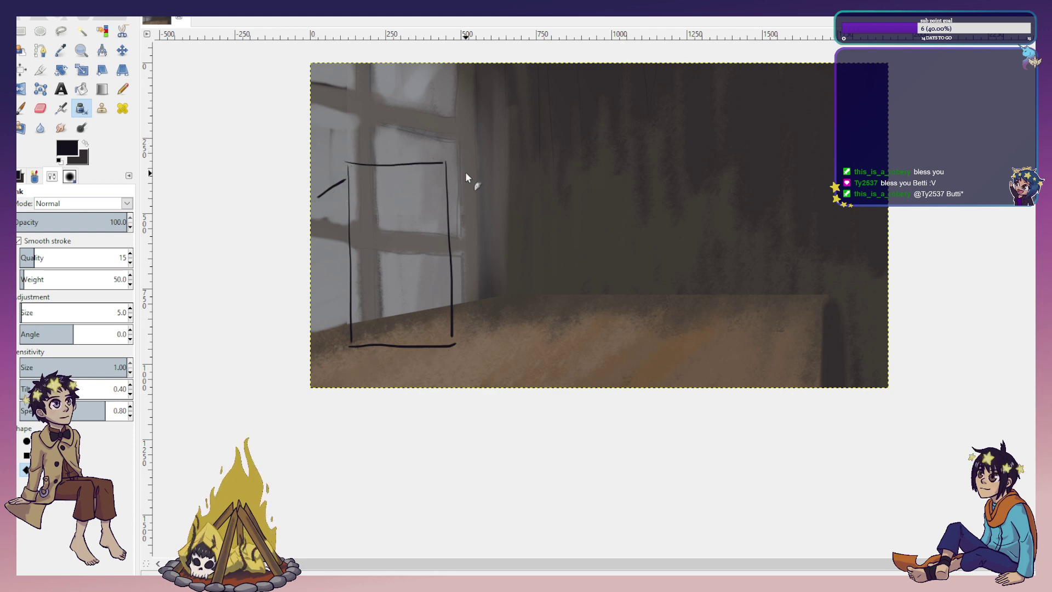
# Add a narrow side face to the right of the rectangle with top, outer and slanted bottom edges, forming a box.
pyautogui.moveTo(441, 162)
pyautogui.mouseDown()
pyautogui.moveTo(481, 170)
pyautogui.moveTo(462, 165)
pyautogui.moveTo(479, 169)
pyautogui.moveTo(492, 302)
pyautogui.mouseUp()
pyautogui.hotkey('ctrl', 'z')
pyautogui.hotkey('ctrl', 'z')
pyautogui.moveTo(482, 164); pyautogui.dragTo(493, 324)
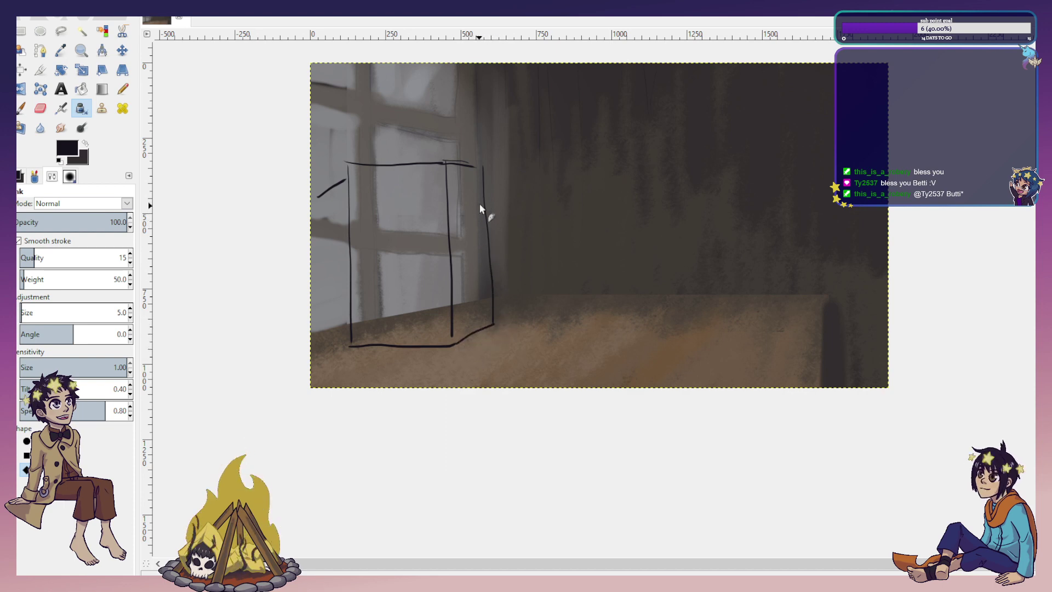
pyautogui.hotkey('ctrl', 'z')
pyautogui.moveTo(479, 167); pyautogui.dragTo(488, 288)
pyautogui.hotkey('ctrl', 'z')
pyautogui.moveTo(481, 211); pyautogui.dragTo(489, 330)
# Ink a tall rounded panel inside the box's side face and three small feet beneath the box.
pyautogui.moveTo(452, 183); pyautogui.dragTo(462, 321)
pyautogui.hotkey('ctrl', 'z')
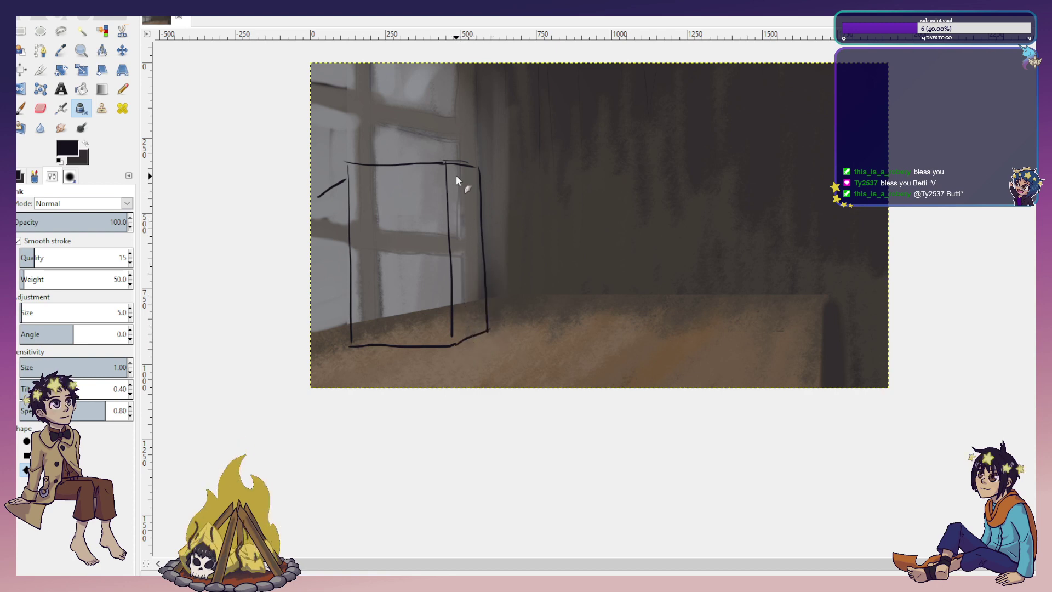
pyautogui.moveTo(455, 243); pyautogui.dragTo(461, 329)
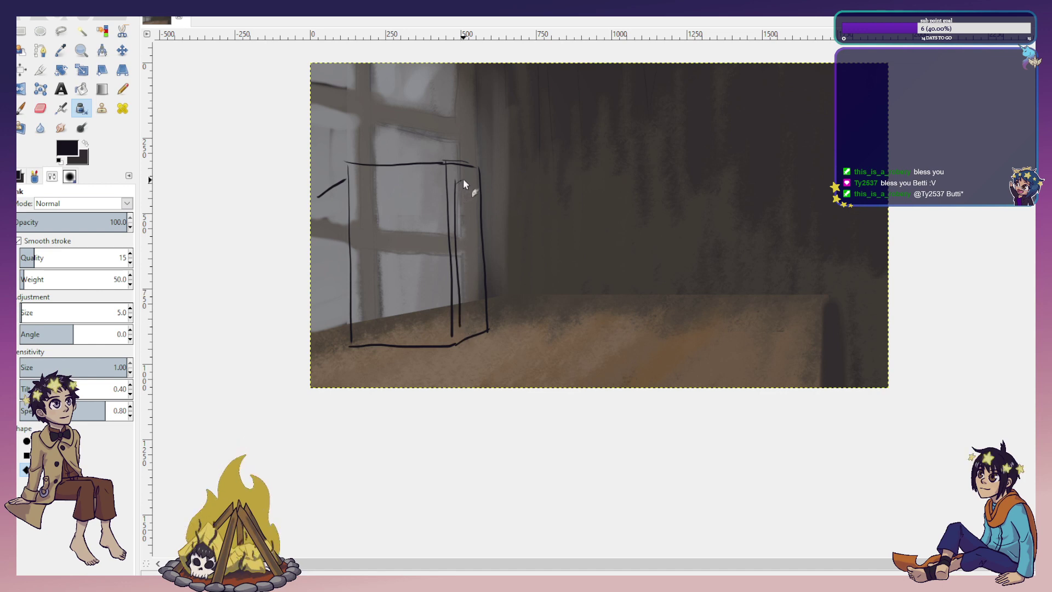
pyautogui.moveTo(455, 189)
pyautogui.mouseDown()
pyautogui.moveTo(458, 176)
pyautogui.moveTo(471, 180)
pyautogui.moveTo(481, 211)
pyautogui.moveTo(482, 285)
pyautogui.moveTo(469, 325)
pyautogui.mouseUp()
pyautogui.hotkey('ctrl', 'z')
pyautogui.moveTo(474, 195); pyautogui.dragTo(483, 274)
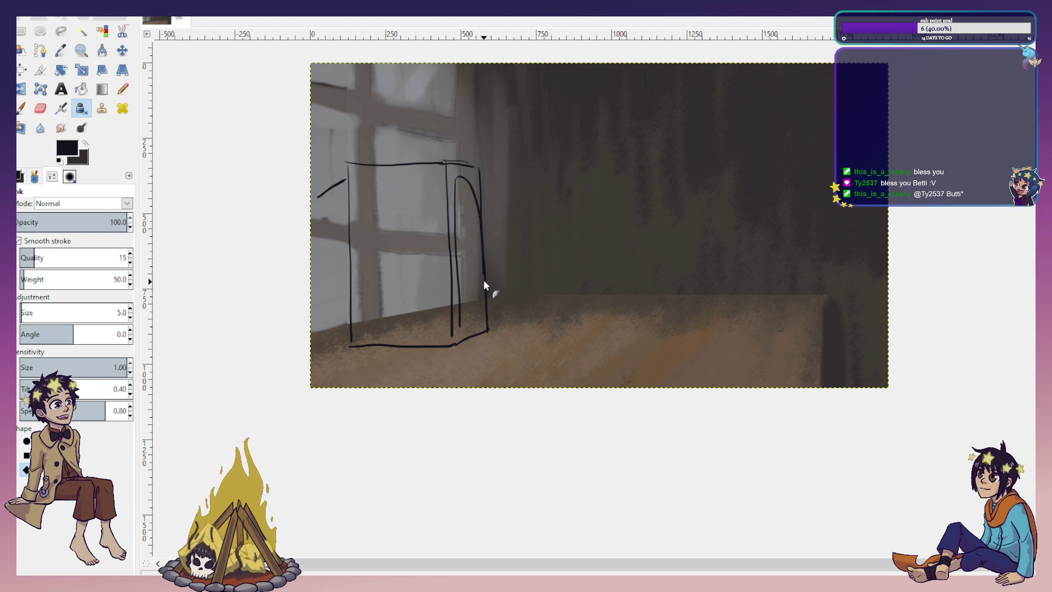
pyautogui.moveTo(474, 324); pyautogui.dragTo(461, 328)
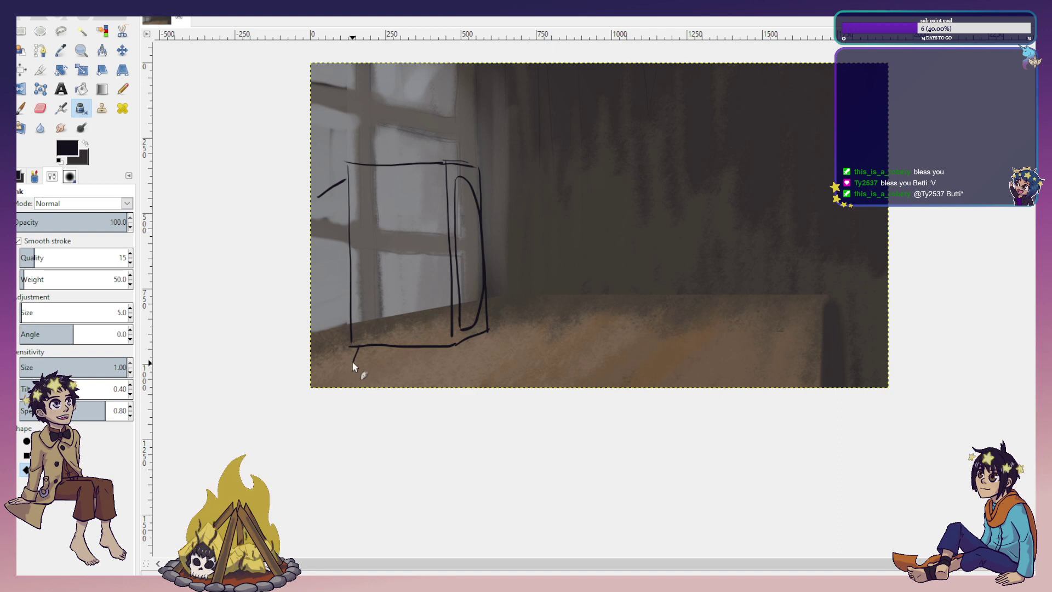
pyautogui.moveTo(373, 348)
pyautogui.mouseDown()
pyautogui.moveTo(430, 349)
pyautogui.moveTo(428, 364)
pyautogui.moveTo(447, 364)
pyautogui.moveTo(484, 331)
pyautogui.mouseUp()
pyautogui.hotkey('ctrl', 'z')
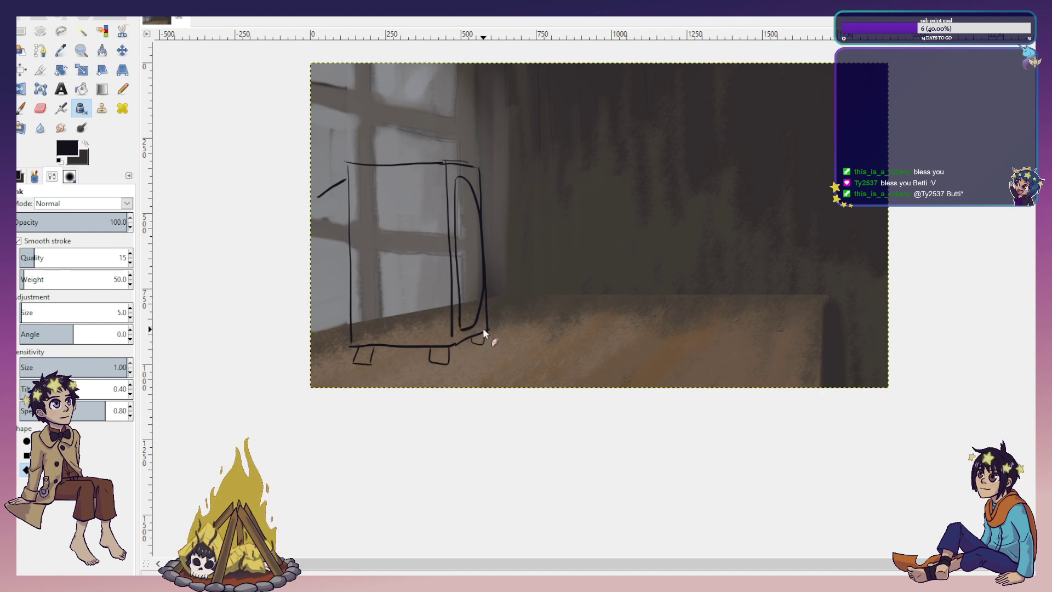
# Rework the rounded panel's outer curve, erasing the overlapping lines with 2. Hardness 100 at size 52.36 and redrawing the curve in ink.
pyautogui.moveTo(456, 175)
pyautogui.mouseDown()
pyautogui.moveTo(478, 206)
pyautogui.moveTo(471, 284)
pyautogui.mouseUp()
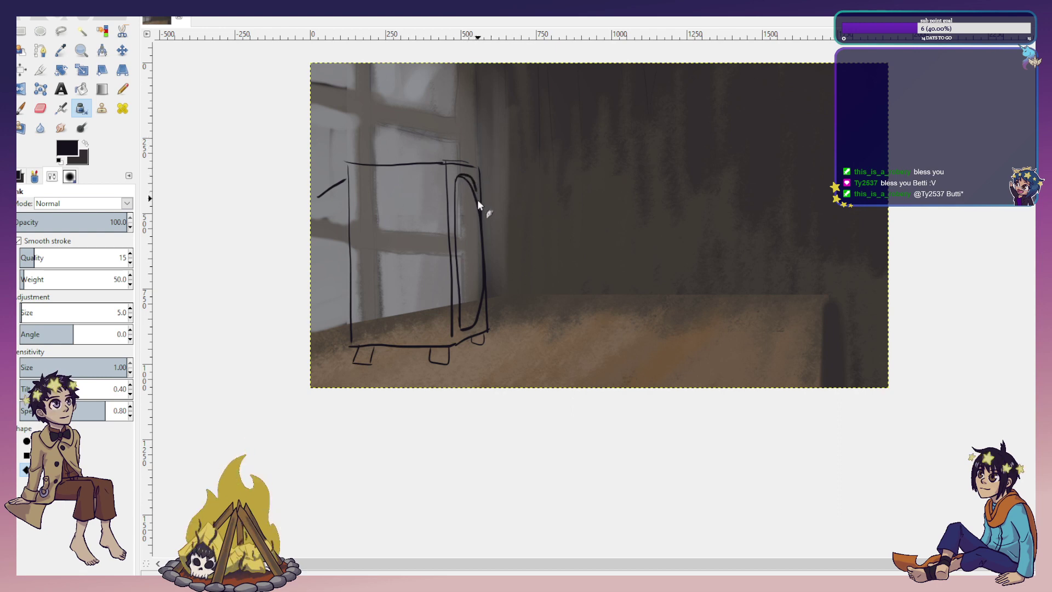
pyautogui.moveTo(455, 178)
pyautogui.mouseDown()
pyautogui.moveTo(470, 181)
pyautogui.moveTo(486, 262)
pyautogui.mouseUp()
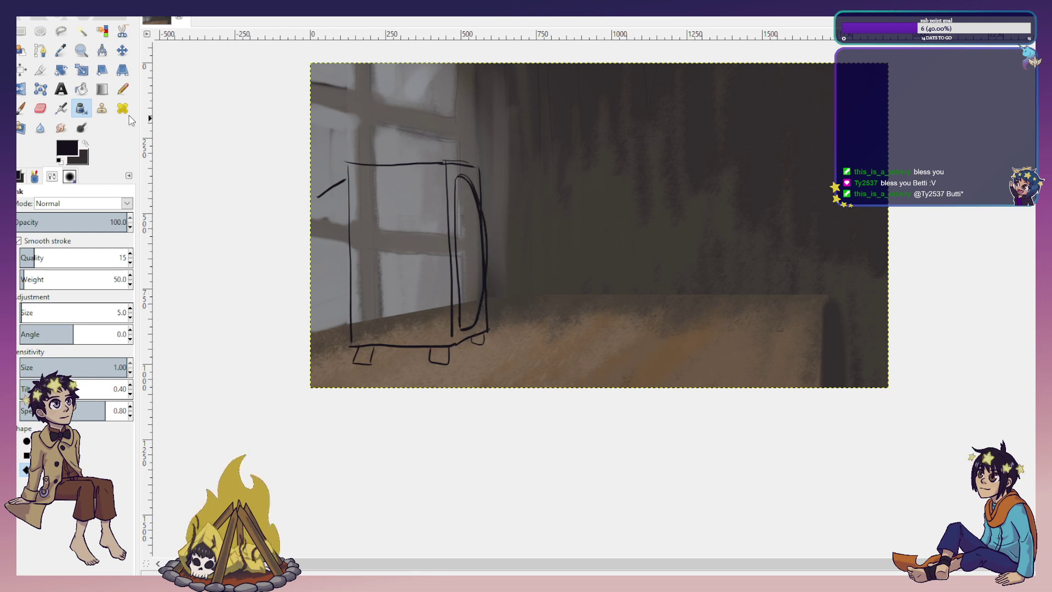
pyautogui.click(40, 108)
pyautogui.click(116, 277)
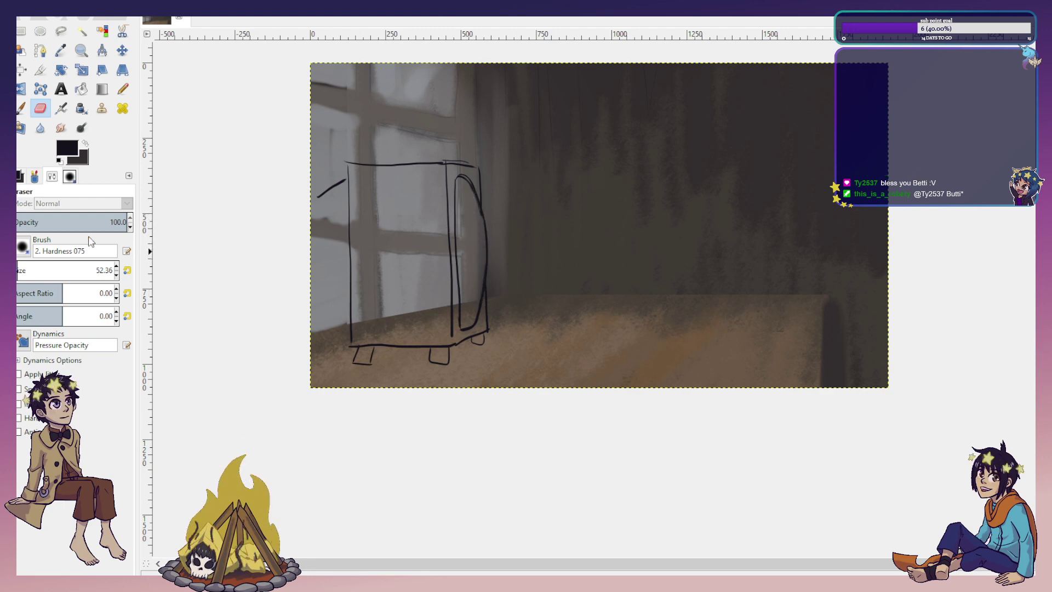
pyautogui.scroll(-1, 23, 246)
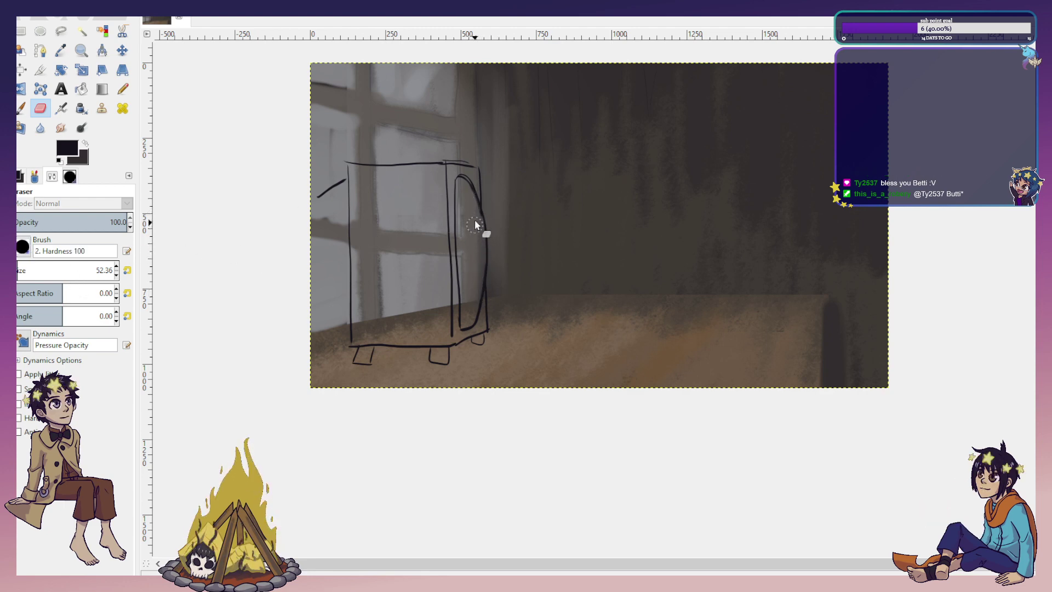
pyautogui.moveTo(470, 198); pyautogui.dragTo(464, 182)
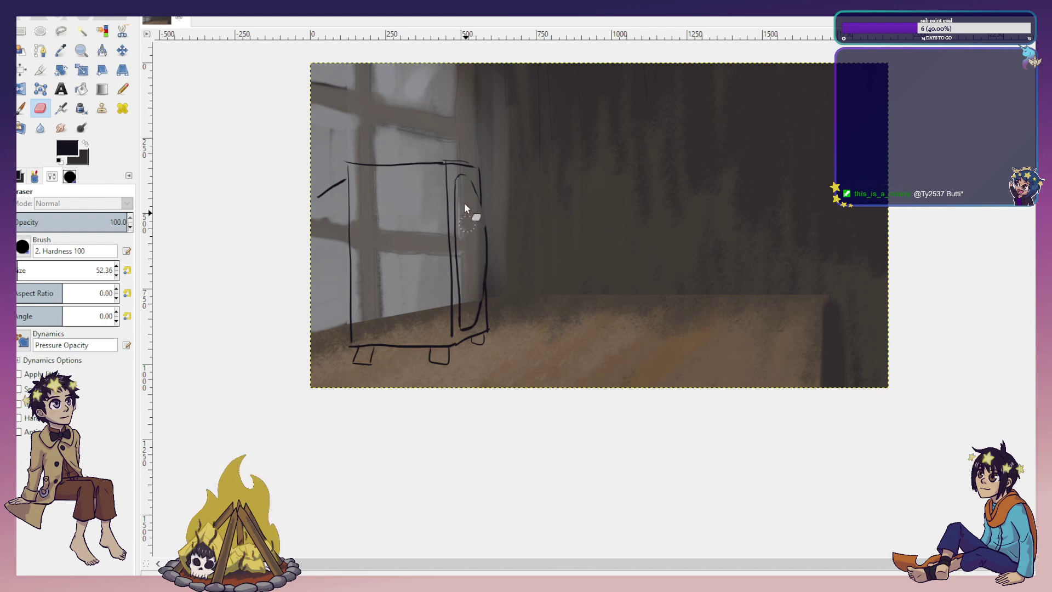
pyautogui.press('k')
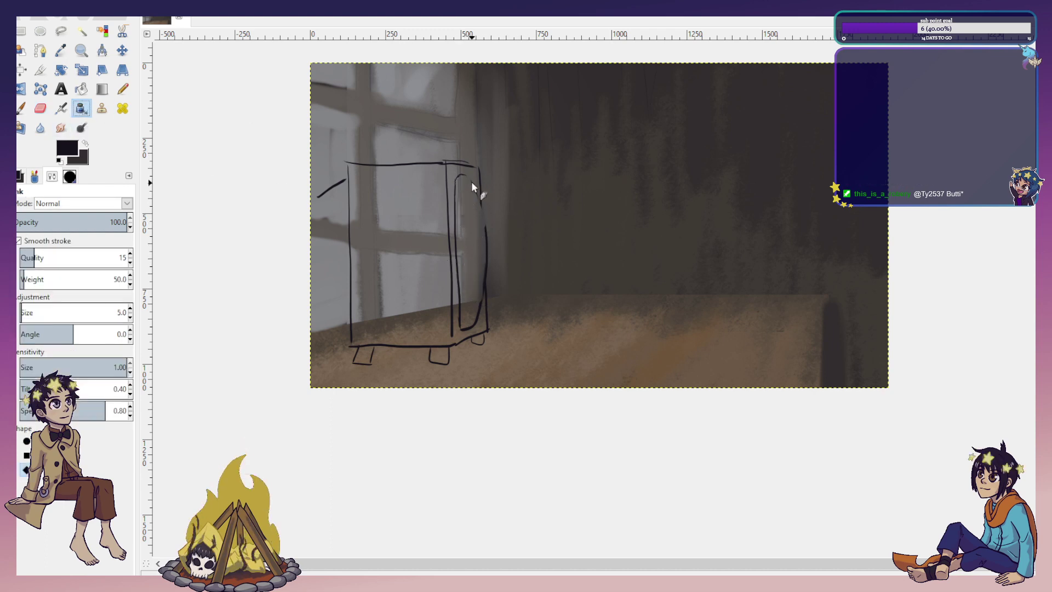
pyautogui.moveTo(478, 195); pyautogui.dragTo(486, 259)
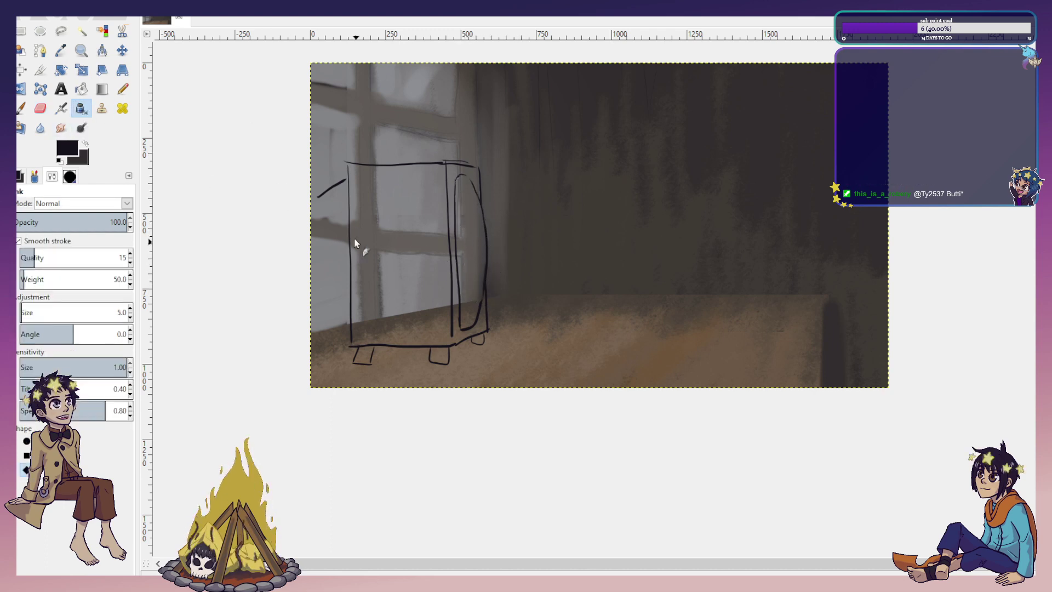
# Try to outline a panel on the box's left with a vertical line and a lower slanted line.
pyautogui.moveTo(344, 336); pyautogui.dragTo(319, 313)
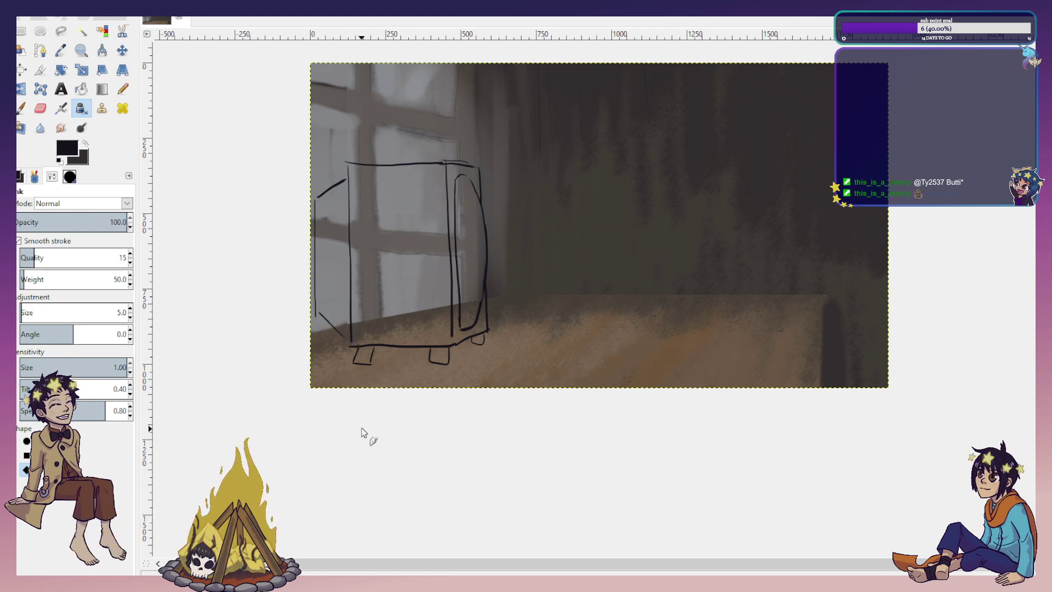
pyautogui.hotkey('ctrl', 'z')
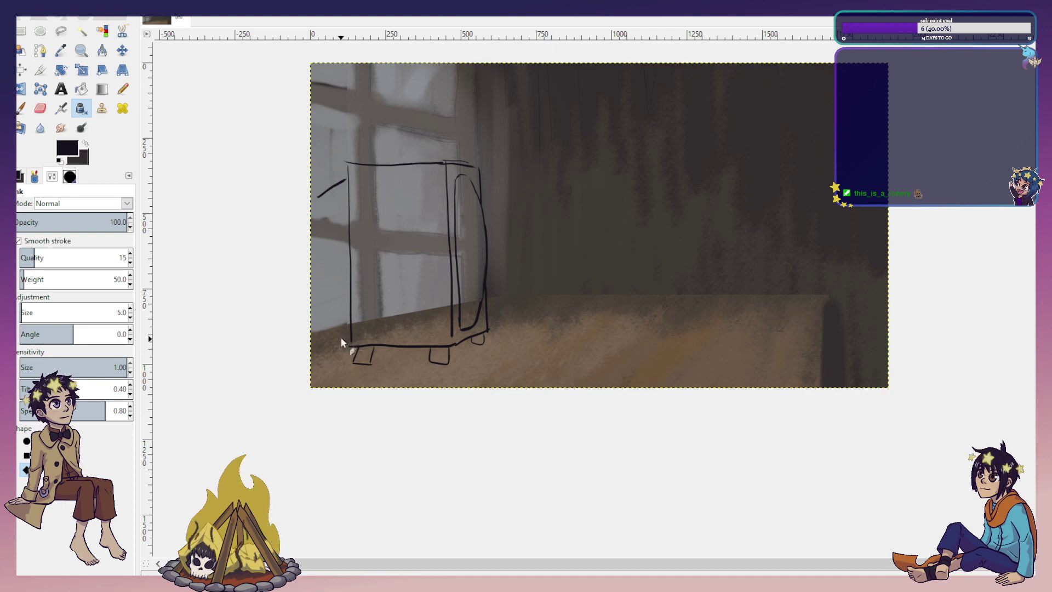
# Ink short slanted edges running outward from the box's upper-left and lower-left corners, undoing the misplaced strokes.
pyautogui.hotkey('ctrl', 'z')
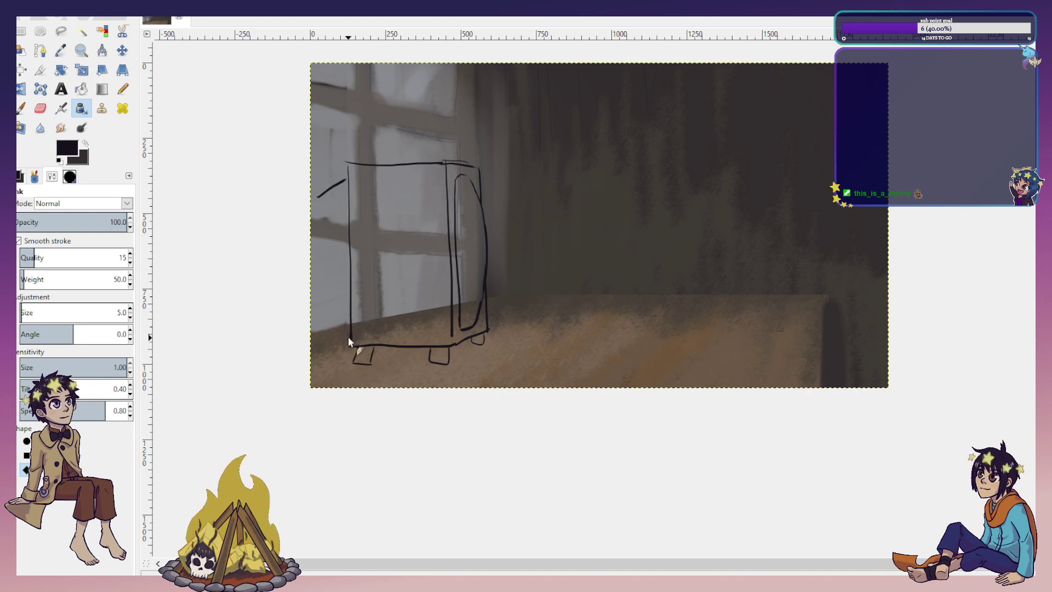
pyautogui.hotkey('ctrl', 'z')
pyautogui.moveTo(349, 339); pyautogui.dragTo(319, 328)
pyautogui.hotkey('ctrl', 'z')
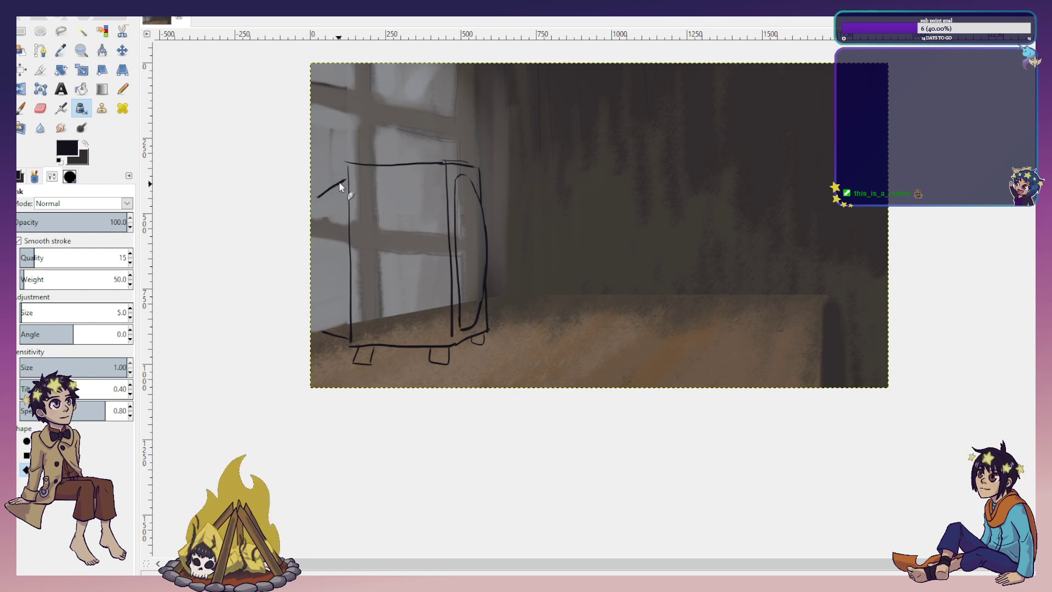
pyautogui.moveTo(323, 191); pyautogui.dragTo(311, 200)
pyautogui.hotkey('ctrl', 'z')
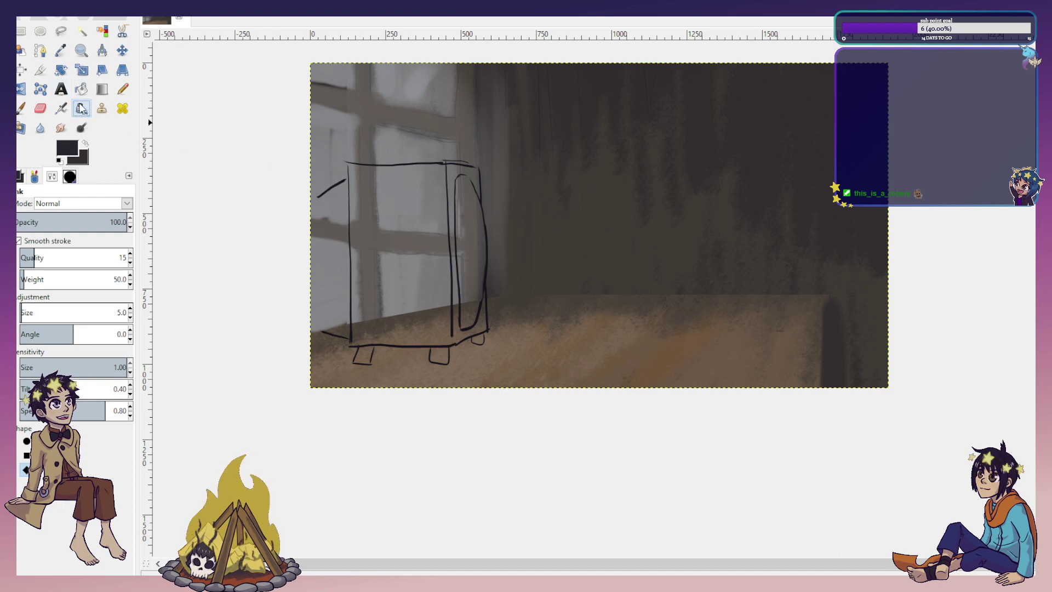
pyautogui.moveTo(314, 200); pyautogui.dragTo(347, 179)
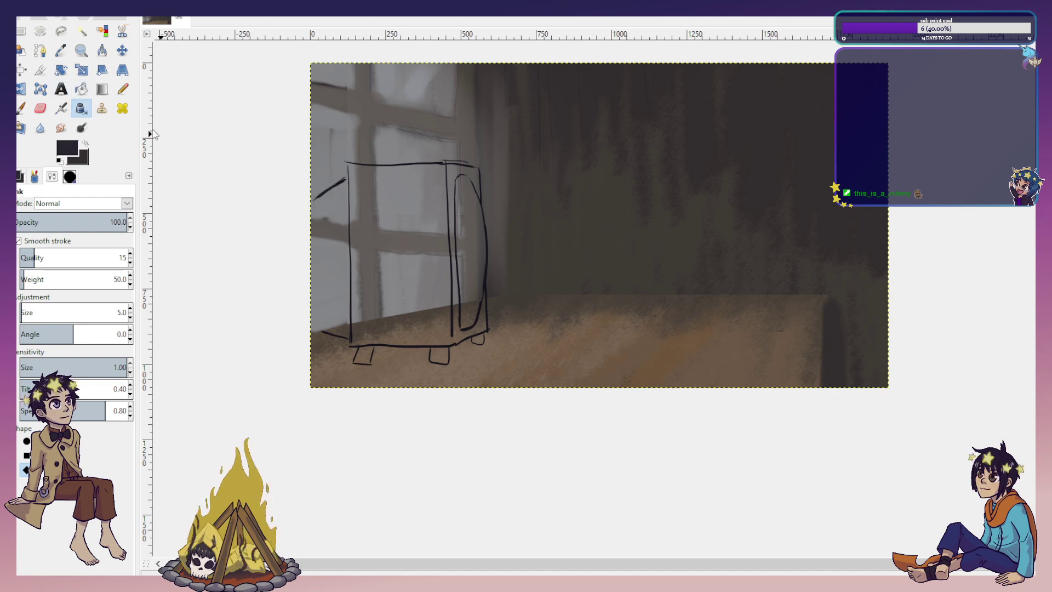
# Free-select the whole box sketch, cut and paste it as a floating selection, and shift it left past the canvas edge.
pyautogui.click(60, 31)
pyautogui.moveTo(285, 159)
pyautogui.mouseDown()
pyautogui.moveTo(518, 277)
pyautogui.moveTo(335, 406)
pyautogui.moveTo(287, 163)
pyautogui.mouseUp()
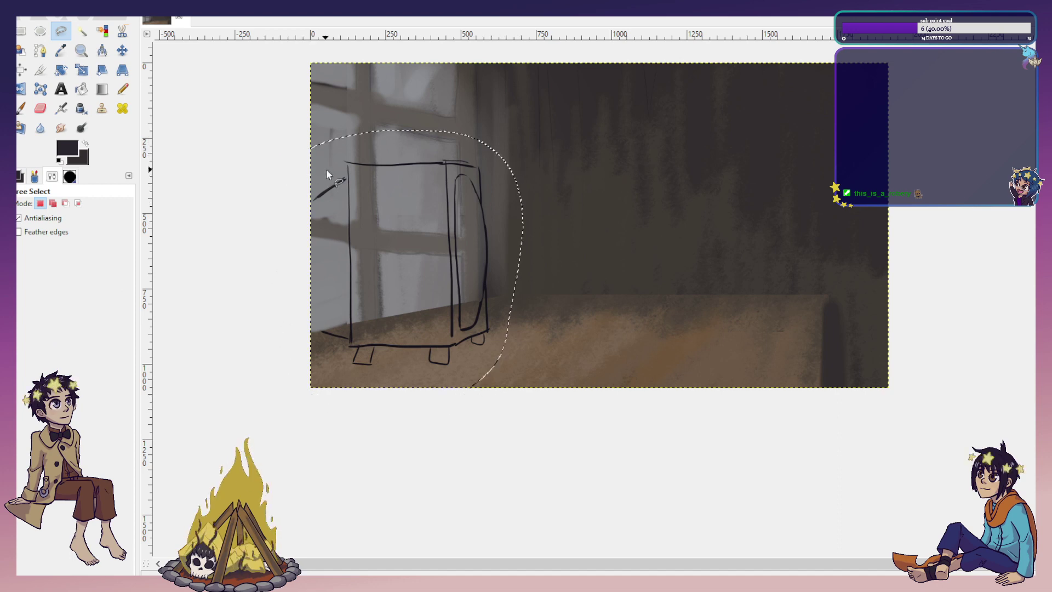
pyautogui.press('Delete')
pyautogui.hotkey('ctrl', 'v')
pyautogui.press('m')
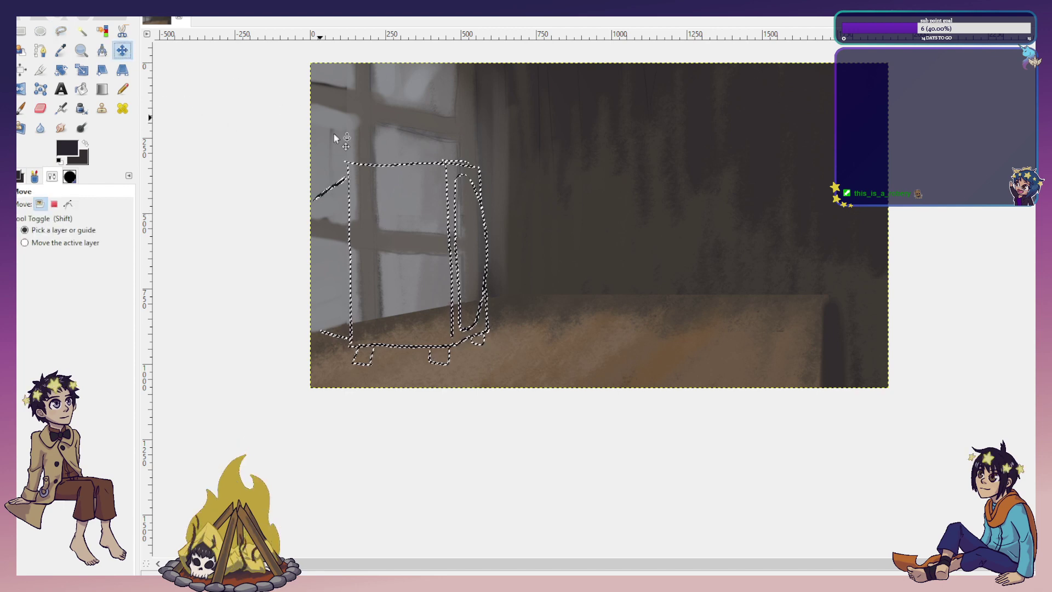
pyautogui.moveTo(335, 183); pyautogui.dragTo(289, 185)
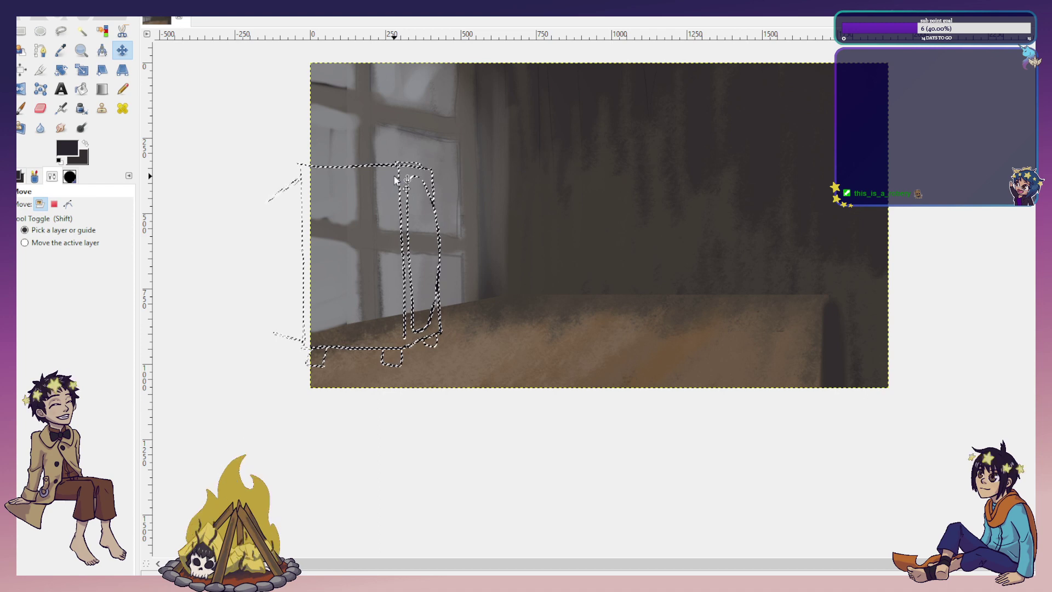
# Undo the anchoring of the box sketch, move it farther left and slightly down, and anchor it there.
pyautogui.hotkey('ctrl', 'h')
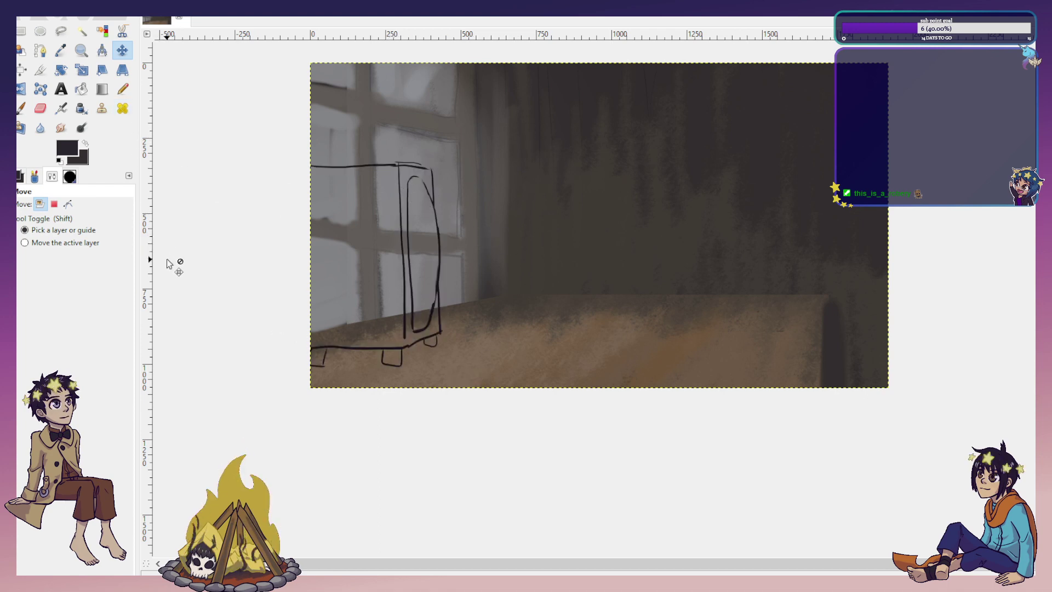
pyautogui.hotkey('ctrl', 'z')
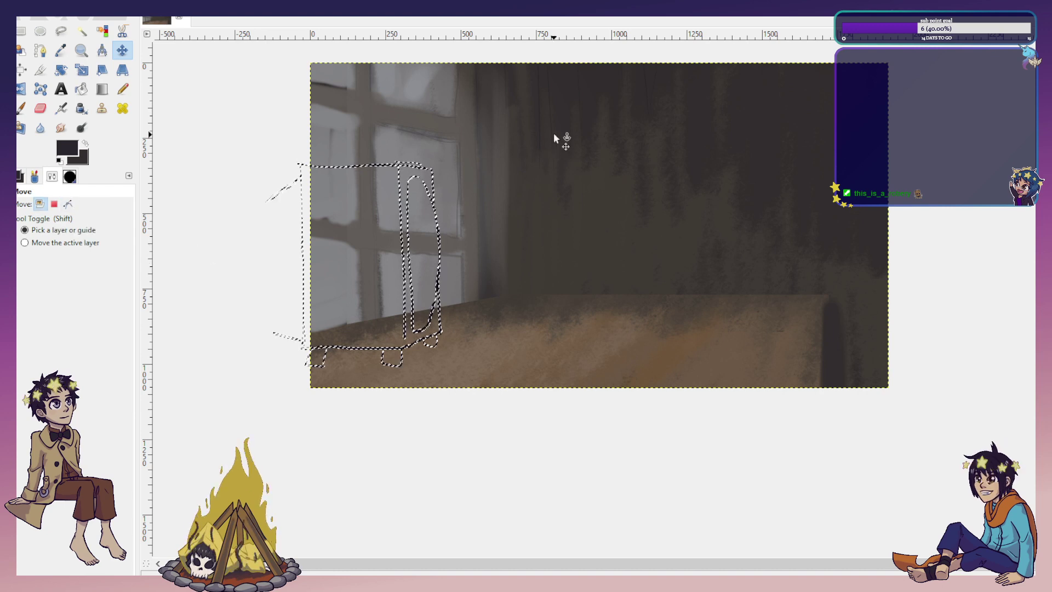
pyautogui.moveTo(437, 285); pyautogui.dragTo(411, 292)
pyautogui.click(422, 298)
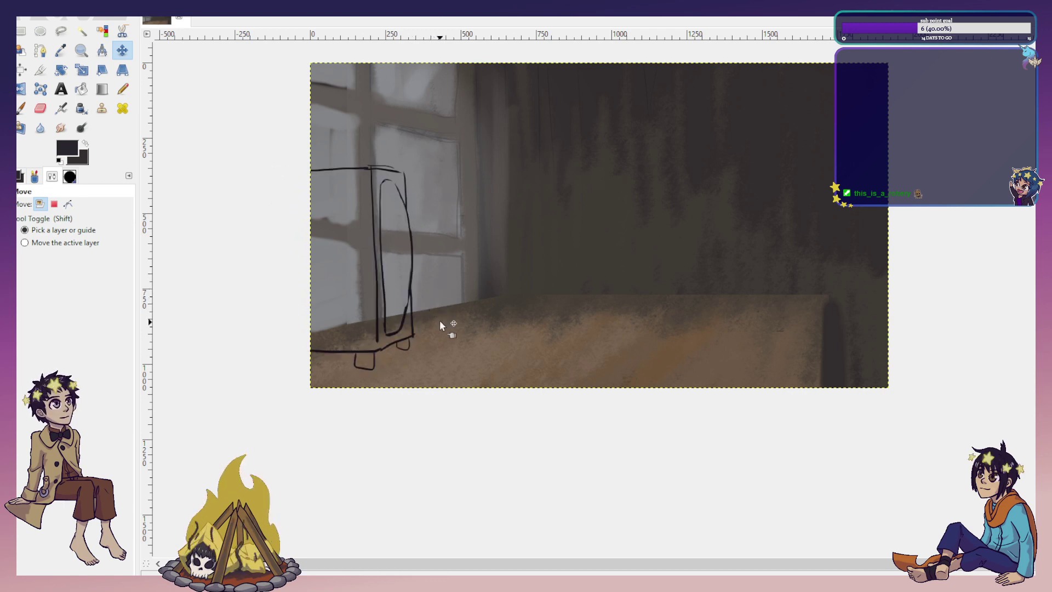
# Show the television scene with the hatted character and switch the screen's scribble to the figure with raised hands.
pyautogui.click(61, 51)
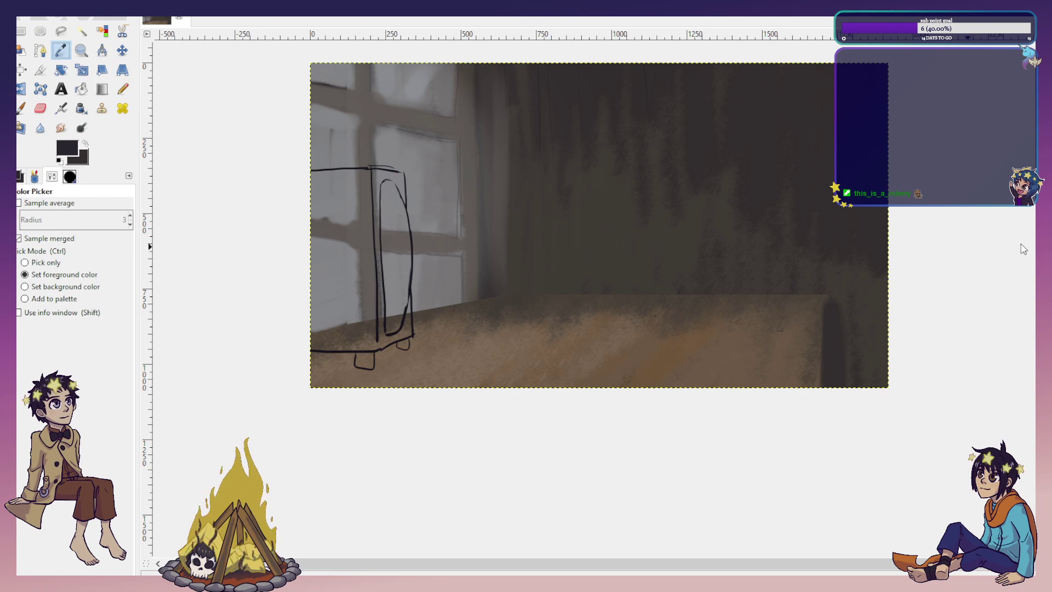
pyautogui.click(981, 227)
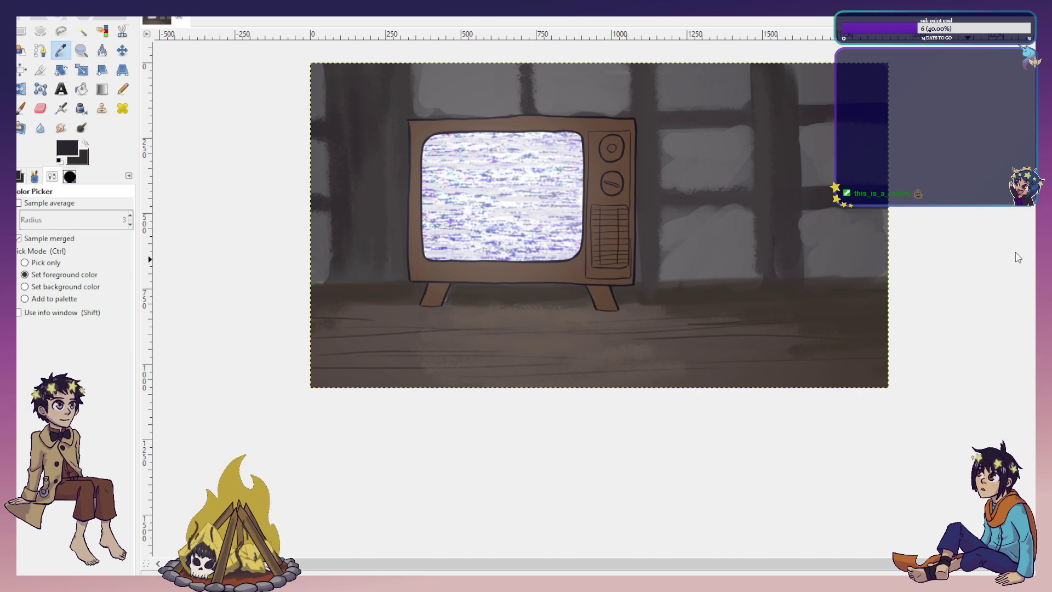
pyautogui.click(985, 273)
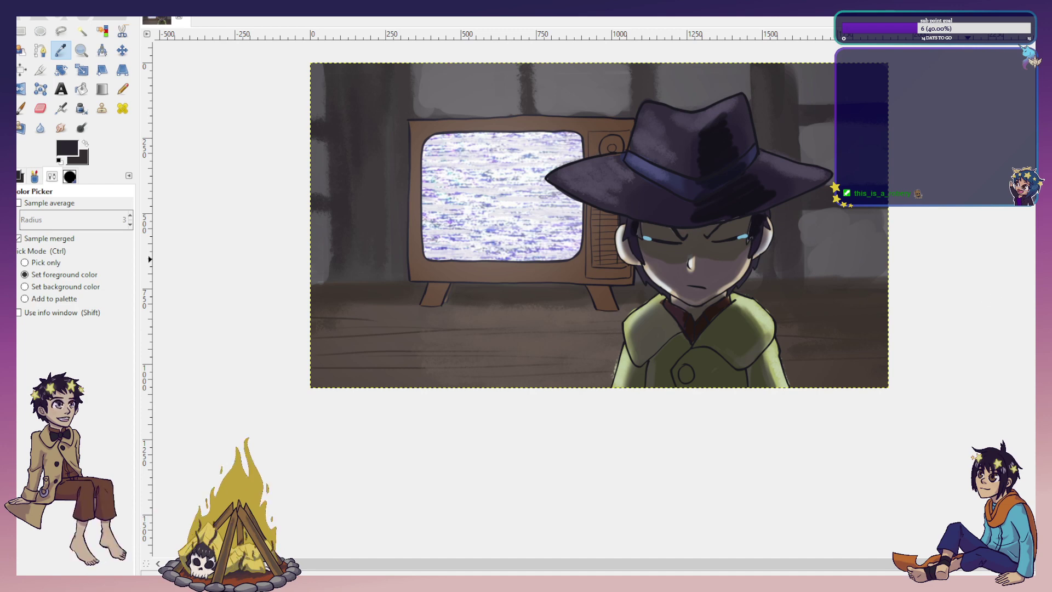
pyautogui.click(984, 298)
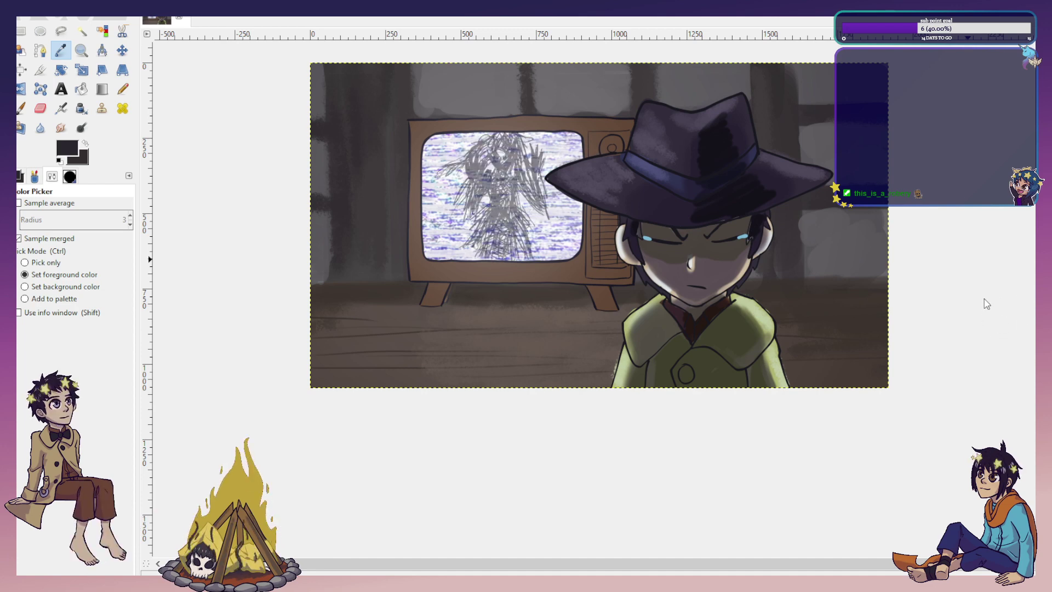
pyautogui.hotkey('ctrl', 'z')
pyautogui.hotkey('ctrl', 'z')
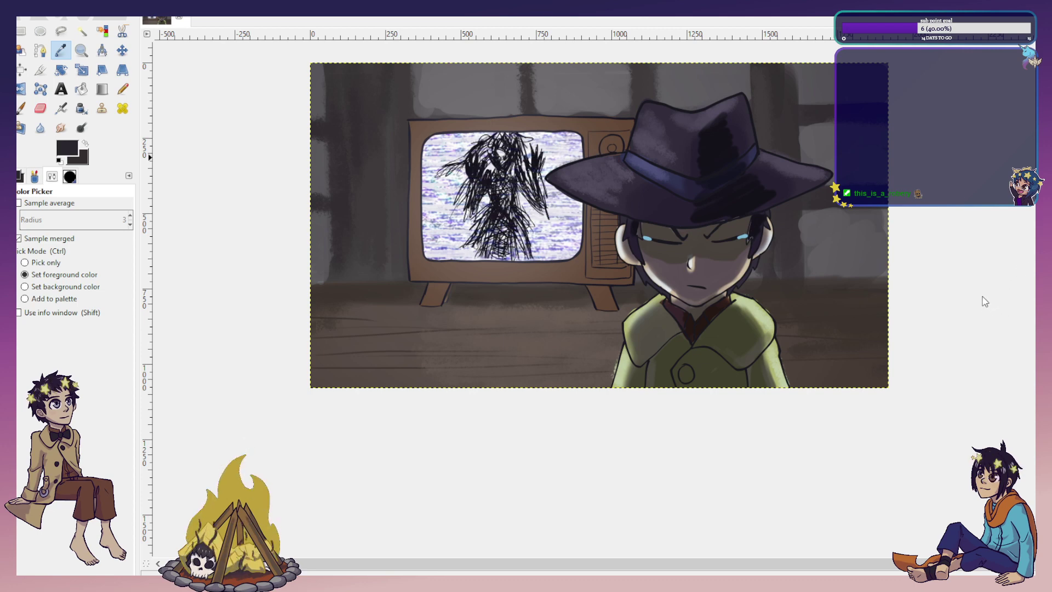
pyautogui.hotkey('ctrl', 'z')
pyautogui.hotkey('ctrl', 'z')
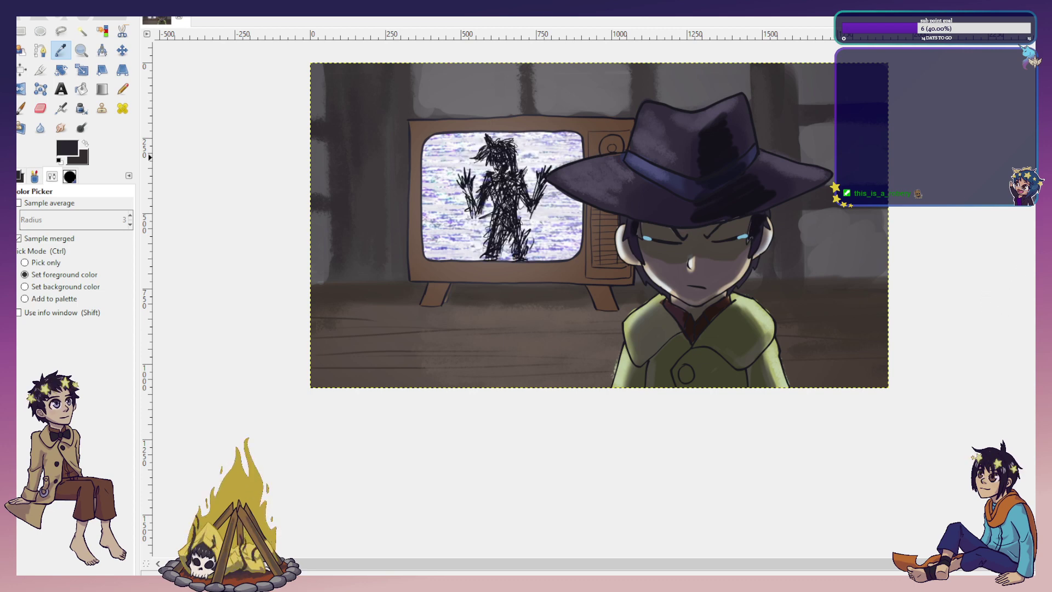
# Switch the hatted character's face from closed, tearful eyes to the open pink eyes by toggling layer visibility.
pyautogui.hotkey('ctrl', 'z')
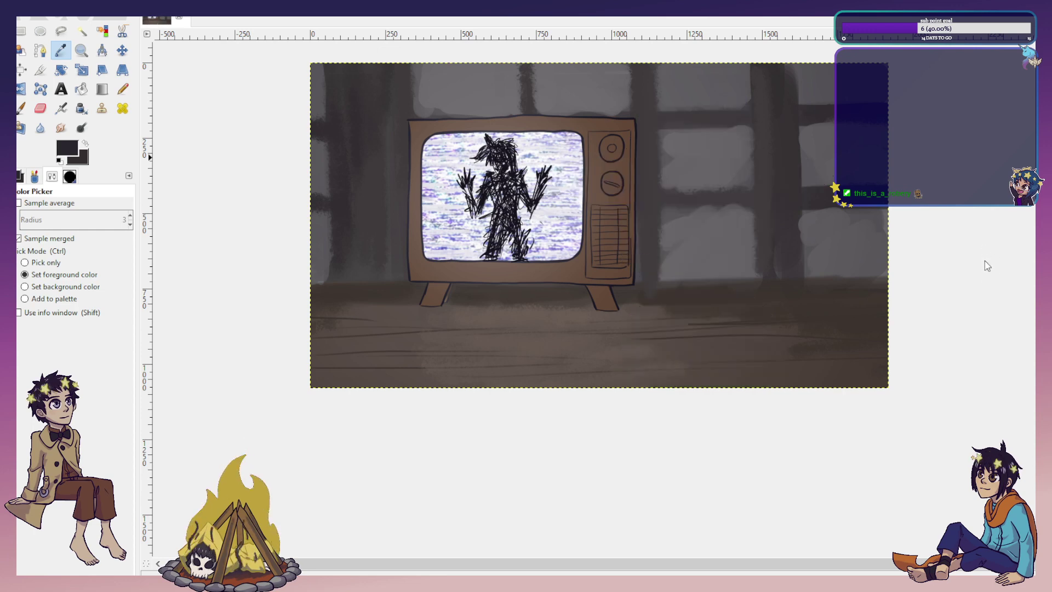
pyautogui.hotkey('ctrl', 'y')
pyautogui.hotkey('ctrl', 'z')
pyautogui.hotkey('ctrl', 'y')
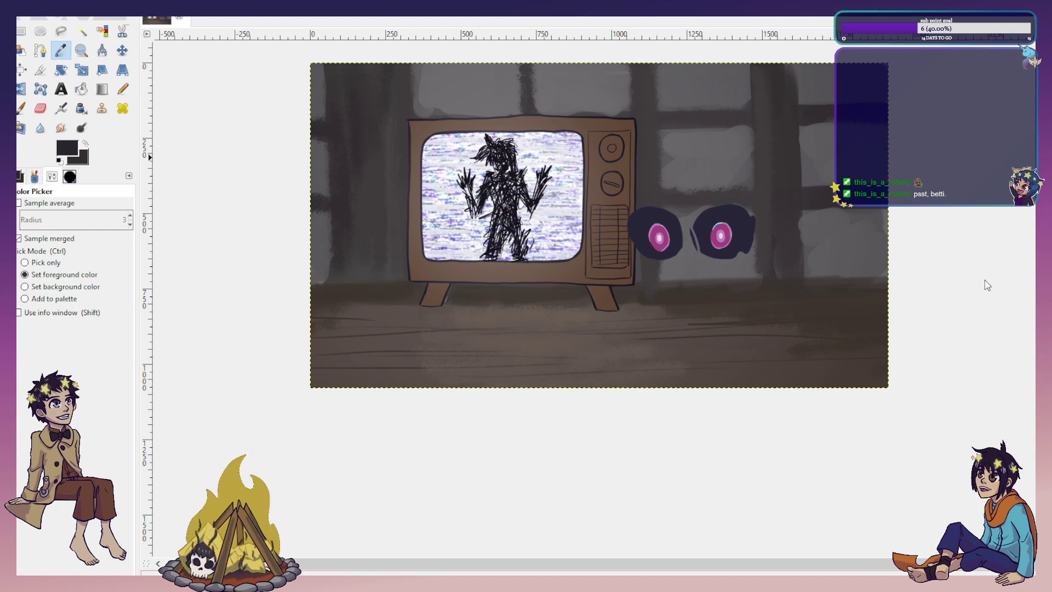
pyautogui.hotkey('ctrl', 'y')
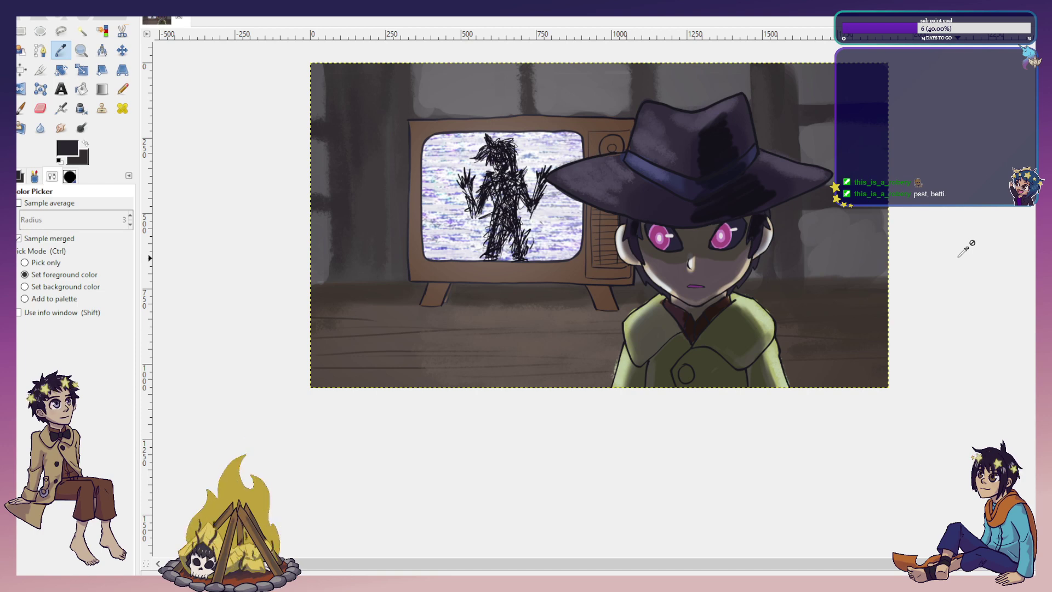
pyautogui.hotkey('ctrl', 's')
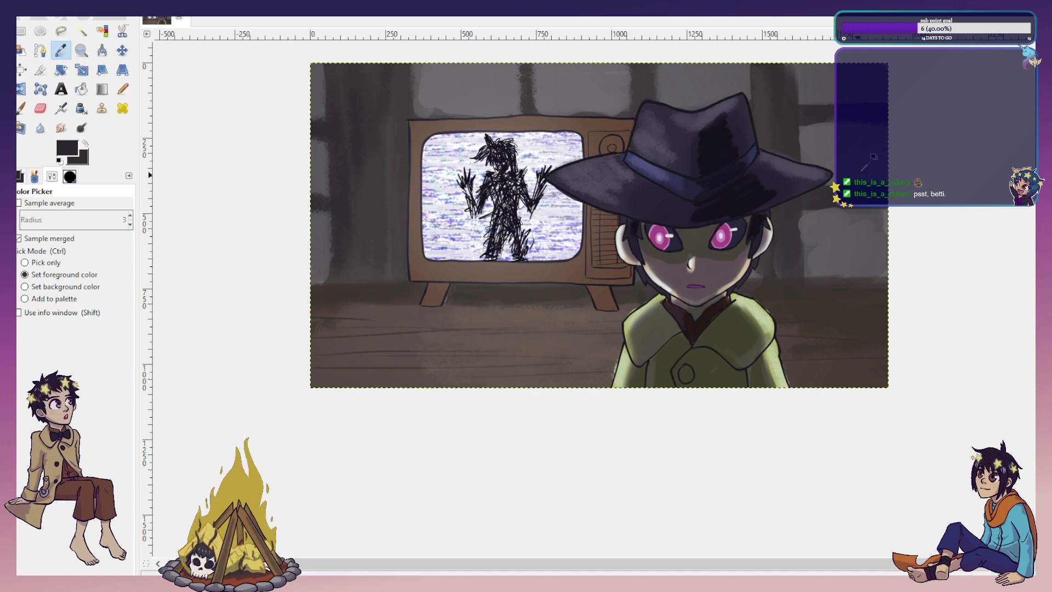
# Sample a pale bluish white from the television's static as the foreground color, and hide the television scene to return to the room.
pyautogui.click(988, 227)
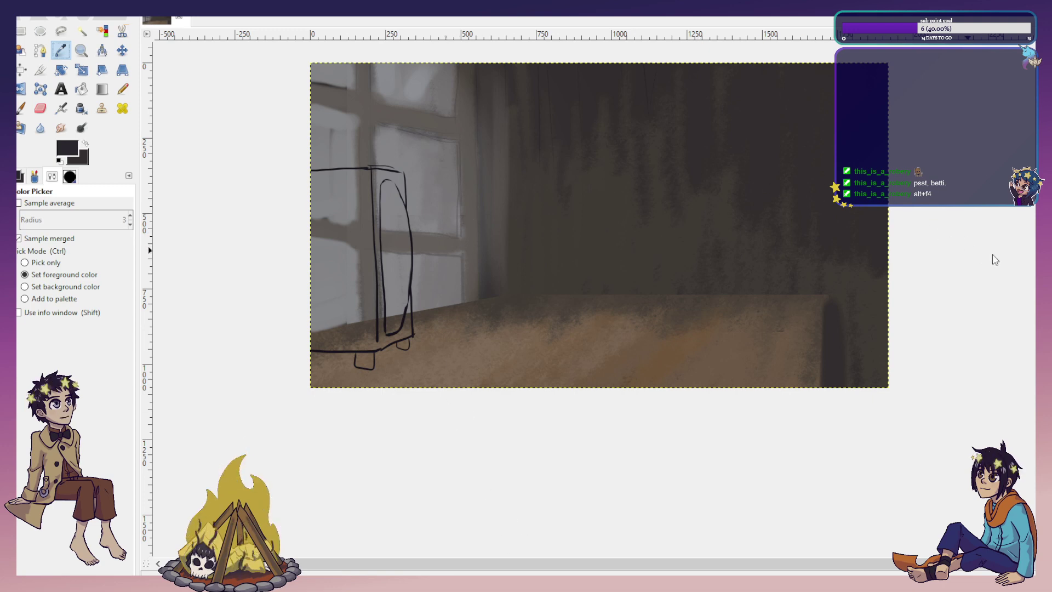
pyautogui.click(985, 229)
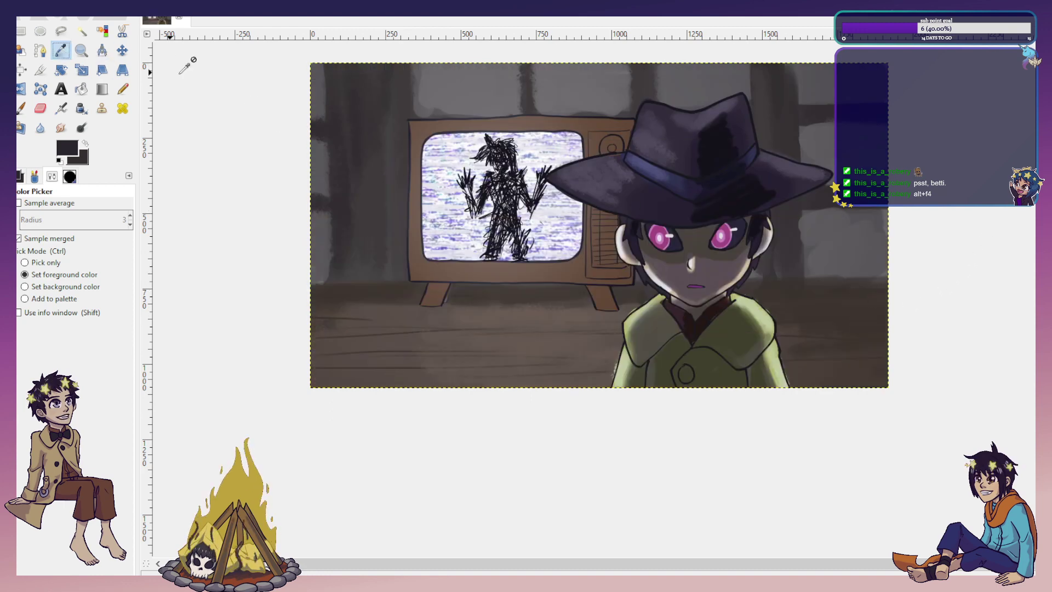
pyautogui.click(544, 212)
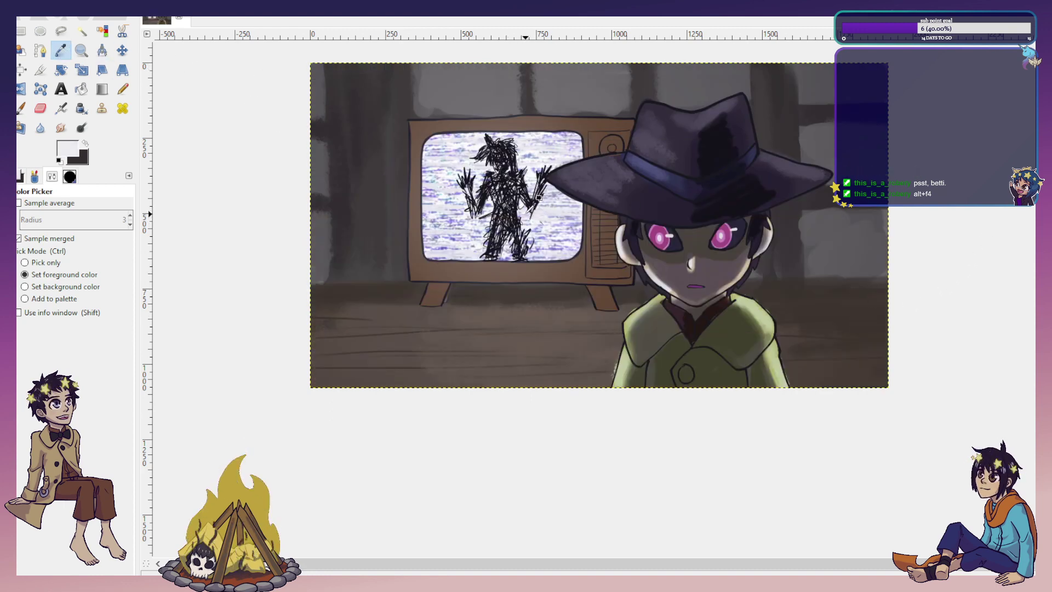
pyautogui.click(545, 132)
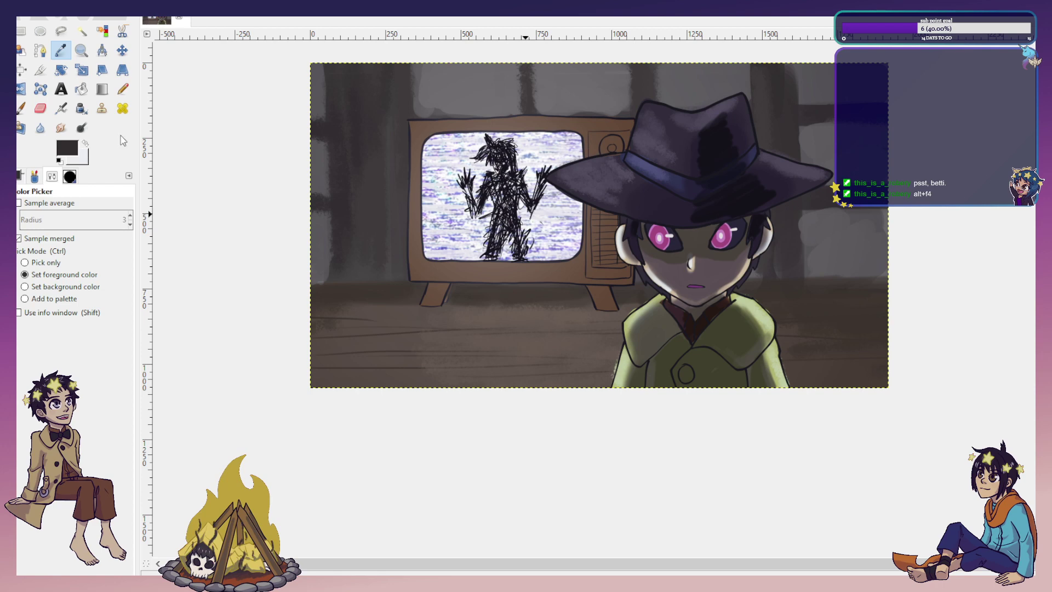
pyautogui.click(548, 140)
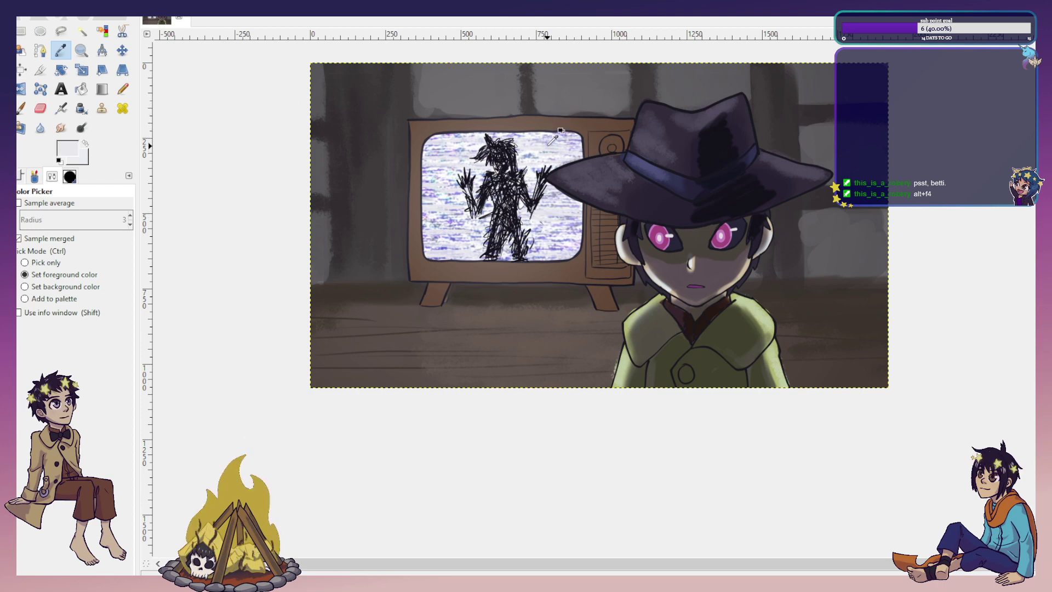
pyautogui.click(538, 141)
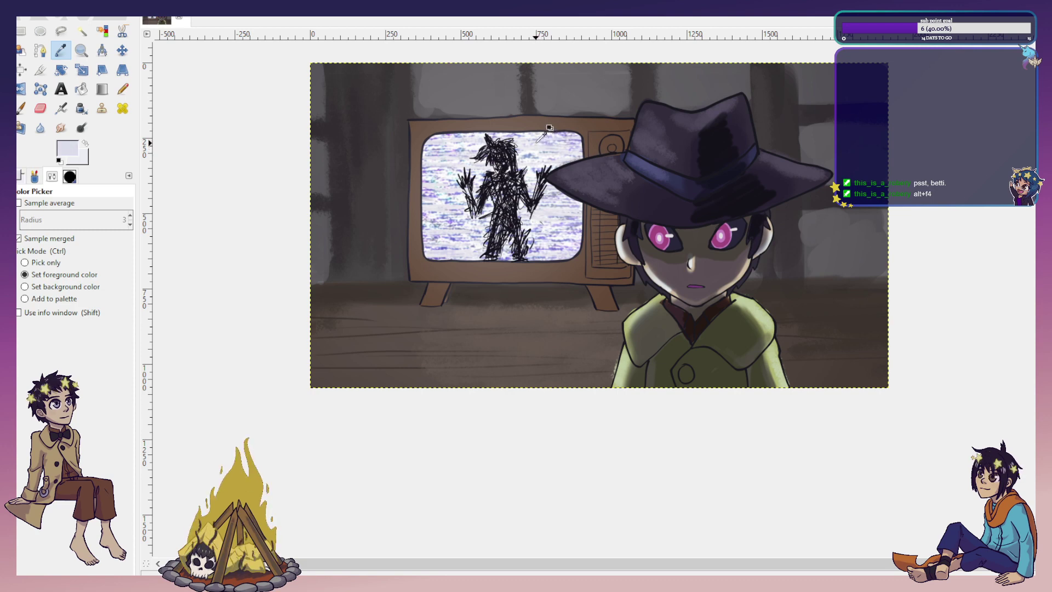
pyautogui.click(538, 144)
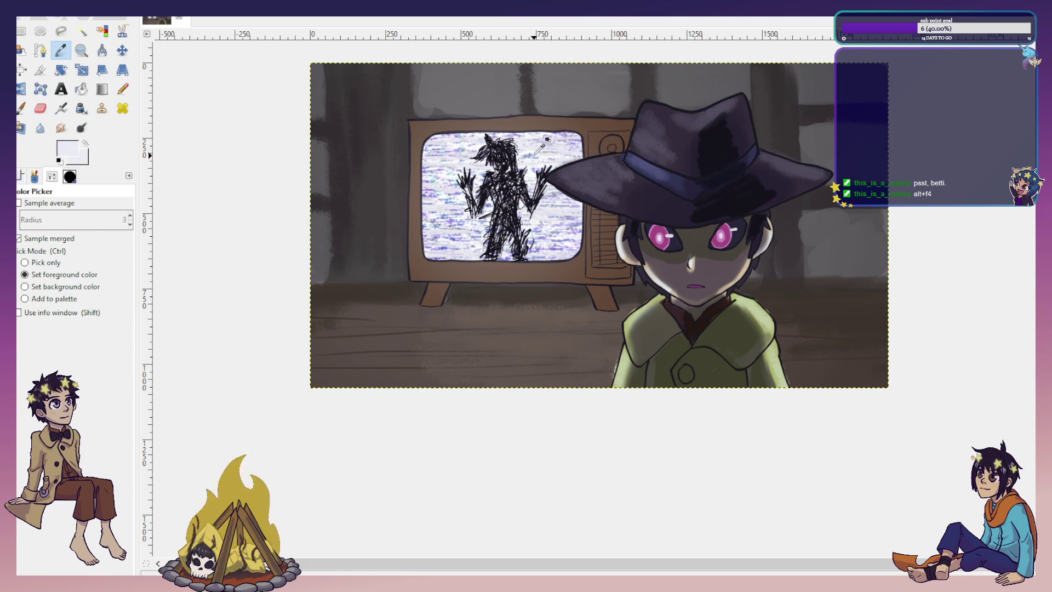
pyautogui.click(537, 145)
pyautogui.click(545, 148)
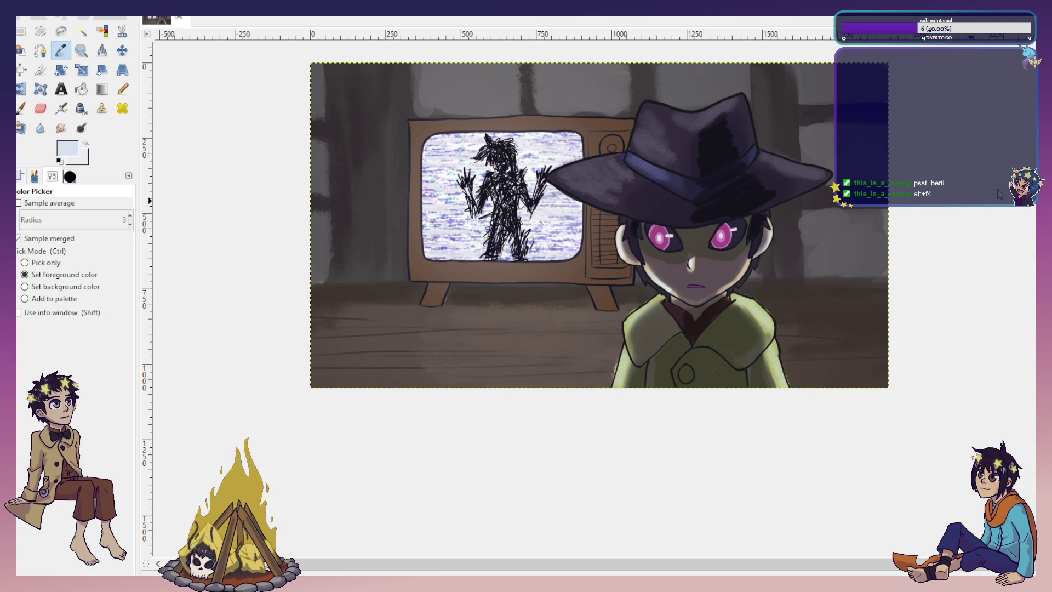
pyautogui.click(984, 223)
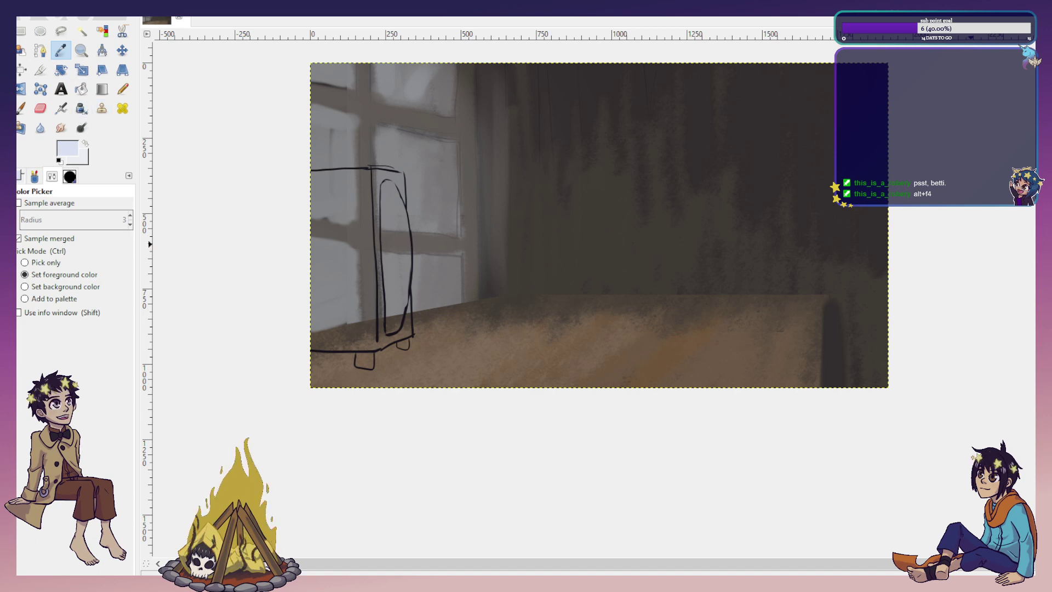
# Paint the box's rounded side panel pale bluish white beneath the ink lines with the 2. Hardness 100 paintbrush at size 61.36.
pyautogui.press('pagedown')
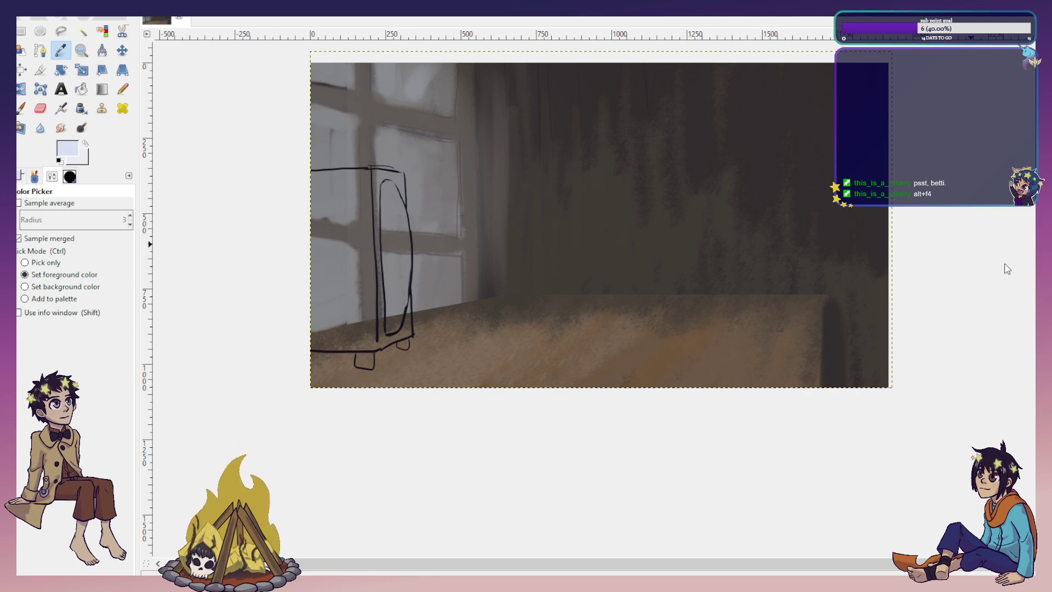
pyautogui.click(1008, 269)
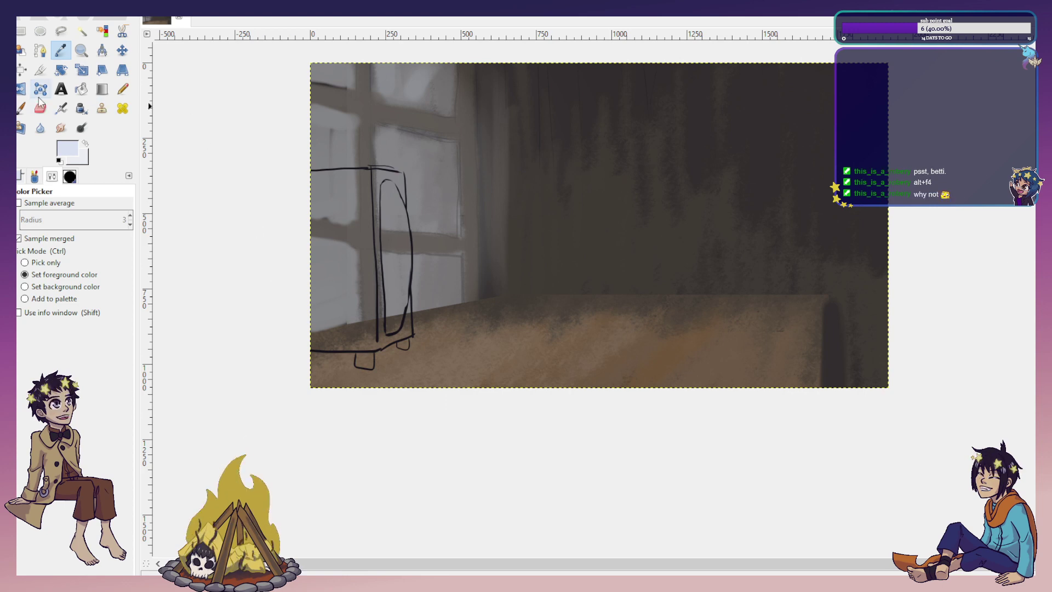
pyautogui.press('p')
pyautogui.press(']')
pyautogui.press(']')
pyautogui.press(']')
pyautogui.press(']')
pyautogui.press(']')
pyautogui.press(']')
pyautogui.press(']')
pyautogui.press(']')
pyautogui.press(']')
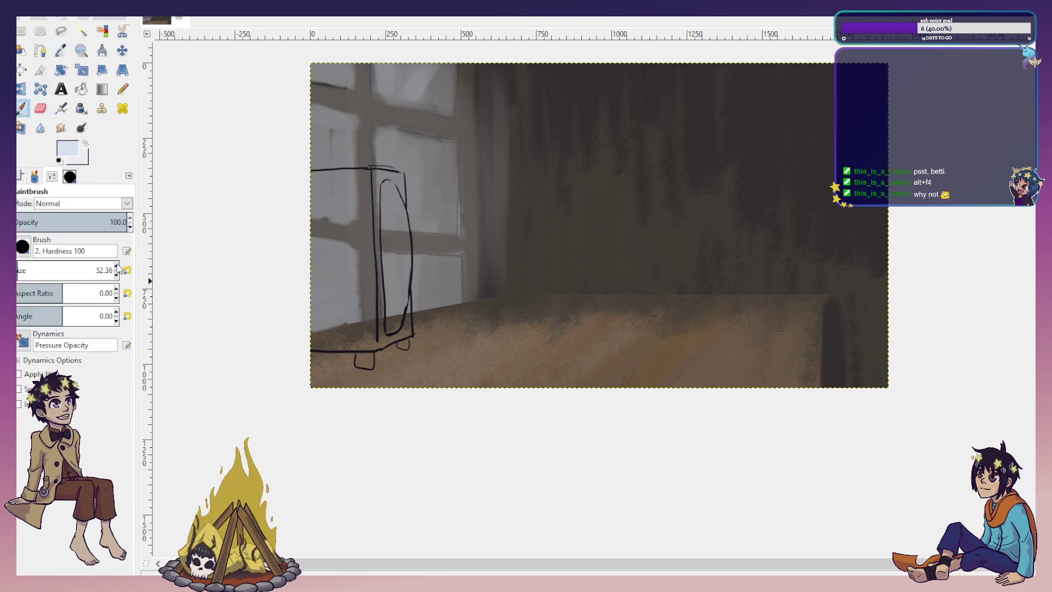
pyautogui.moveTo(382, 207)
pyautogui.mouseDown()
pyautogui.moveTo(394, 329)
pyautogui.moveTo(408, 246)
pyautogui.moveTo(410, 274)
pyautogui.moveTo(399, 222)
pyautogui.mouseUp()
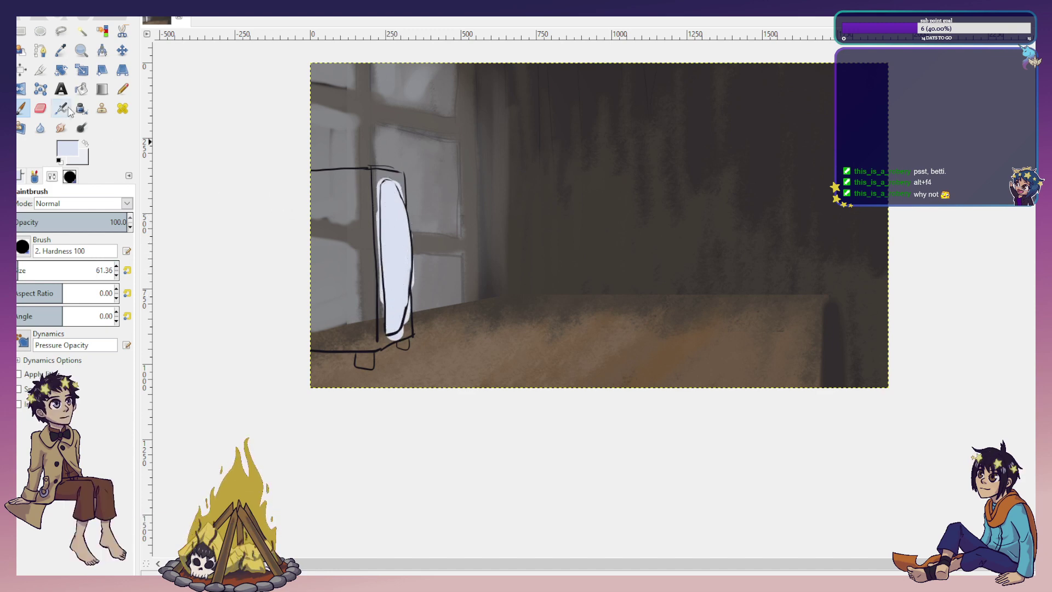
pyautogui.hotkey('shift', 'e')
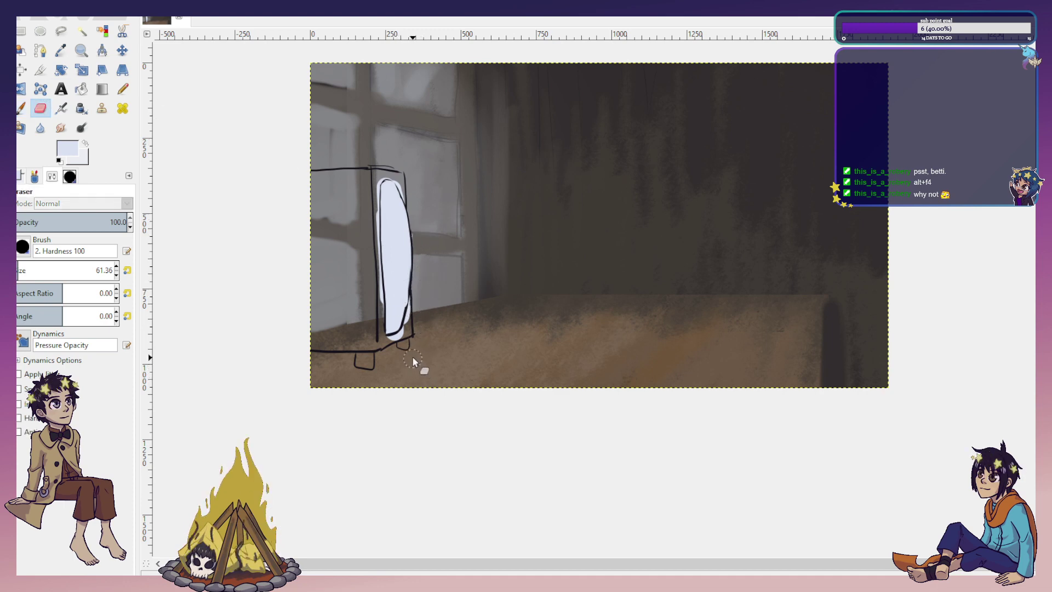
pyautogui.click(984, 231)
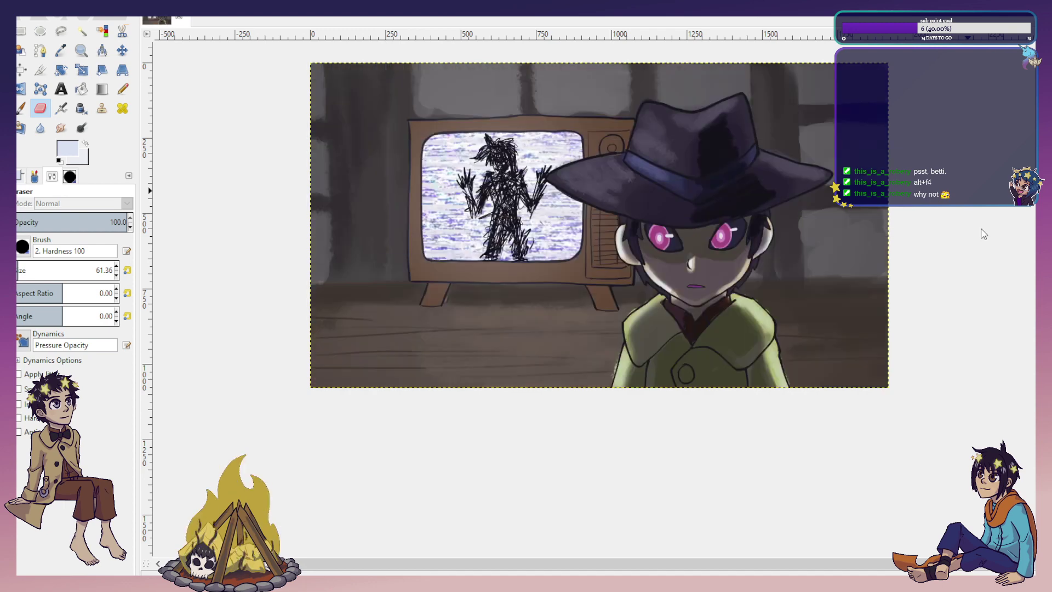
pyautogui.click(59, 51)
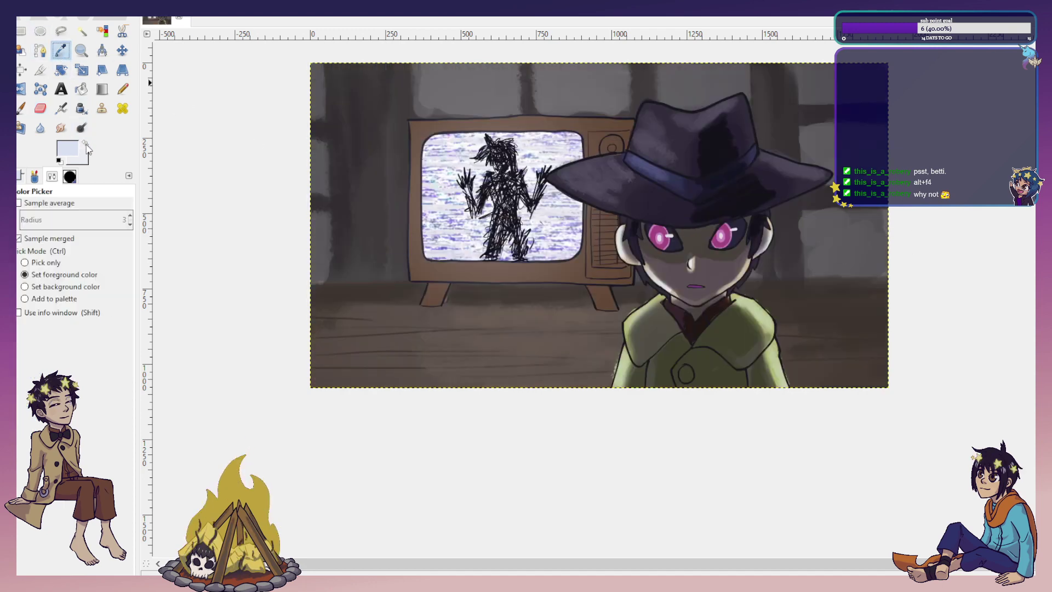
pyautogui.hotkey('alt', '1')
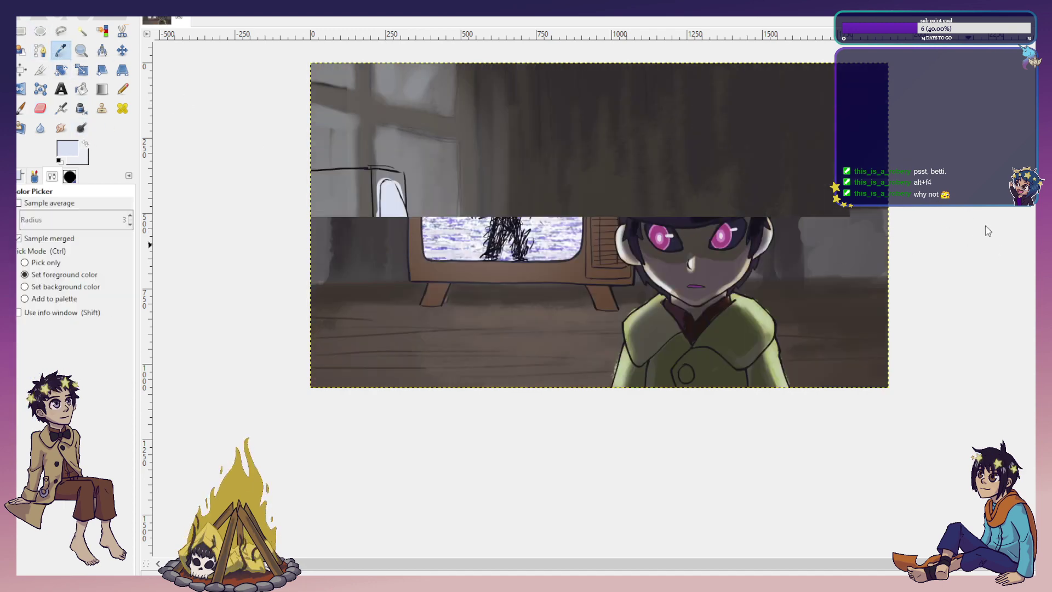
pyautogui.click(86, 145)
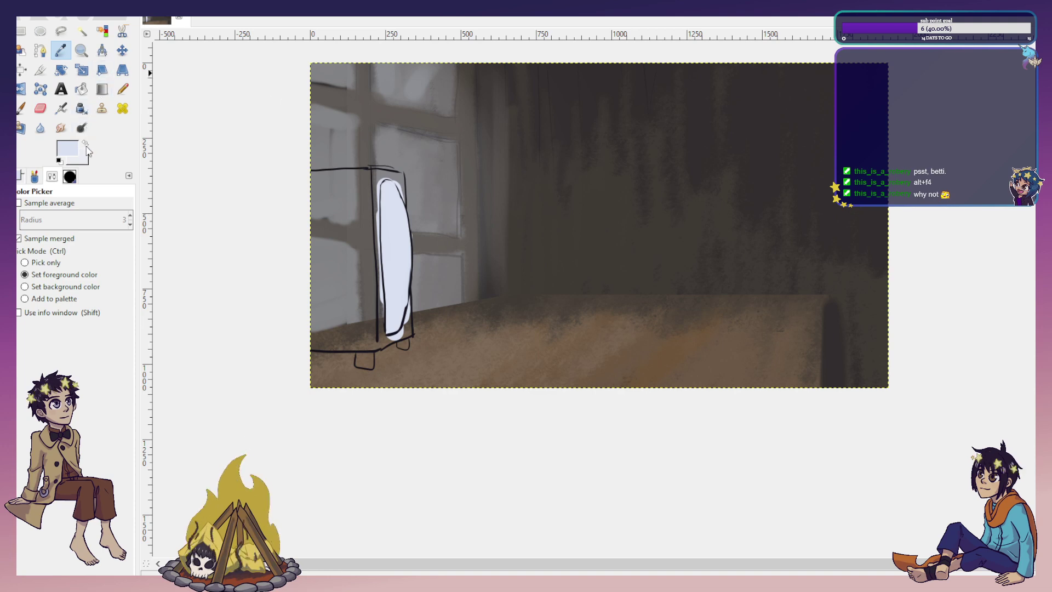
pyautogui.click(22, 108)
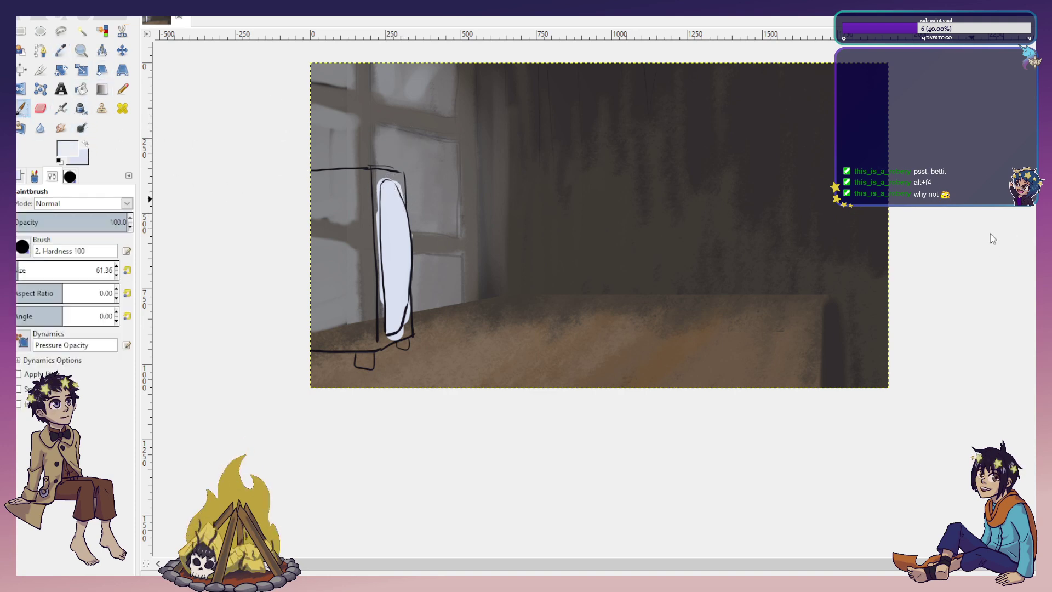
# Sample dark brown and lighter greyish brown from the television casing in the front-view scene as the two working colors, then return to the room.
pyautogui.hotkey('ctrl', 'pagedown')
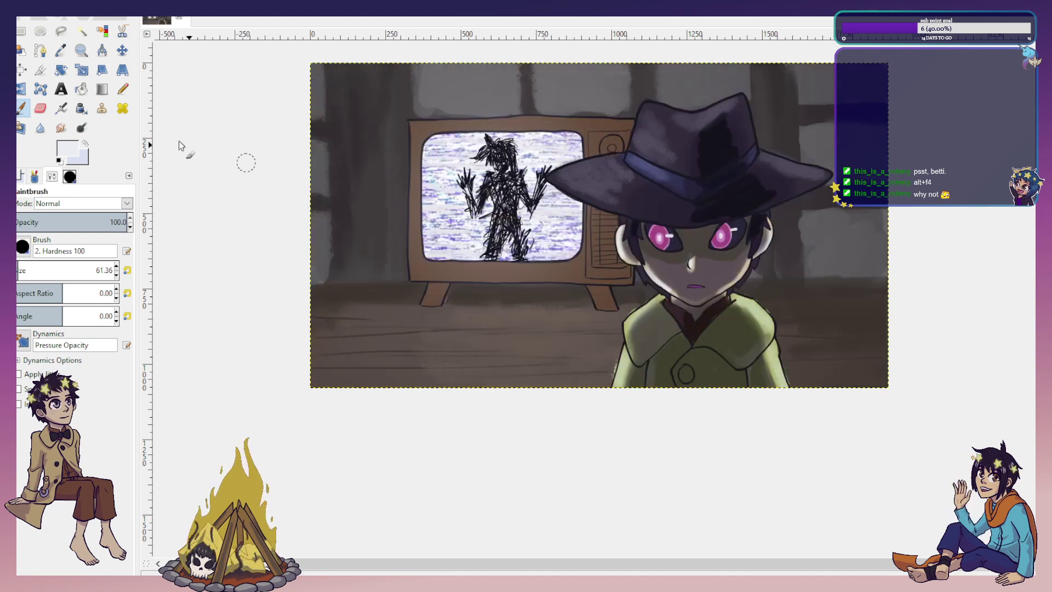
pyautogui.click(60, 55)
pyautogui.click(564, 123)
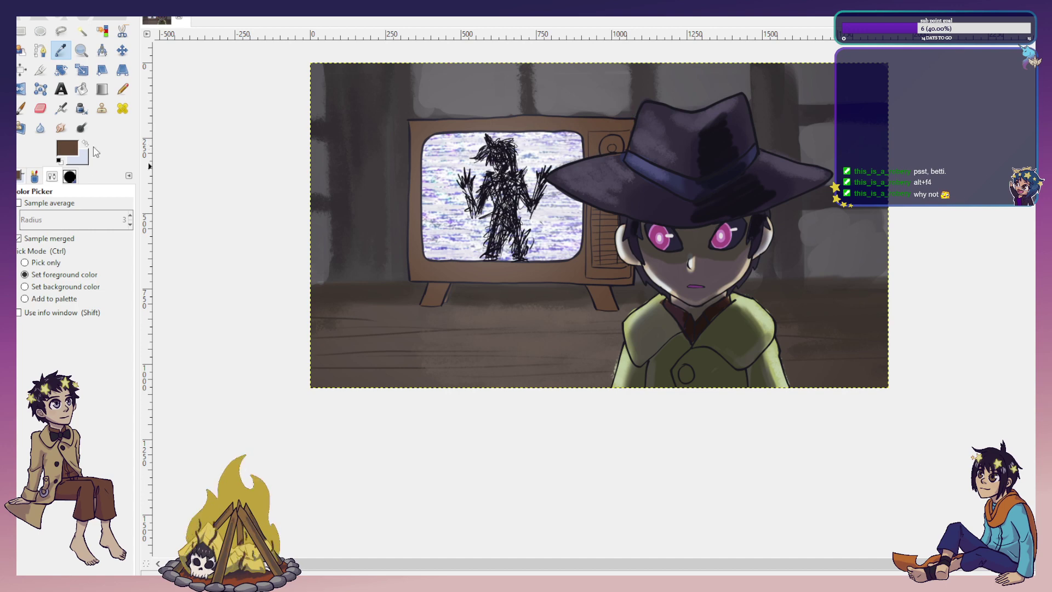
pyautogui.press('x')
pyautogui.click(490, 122)
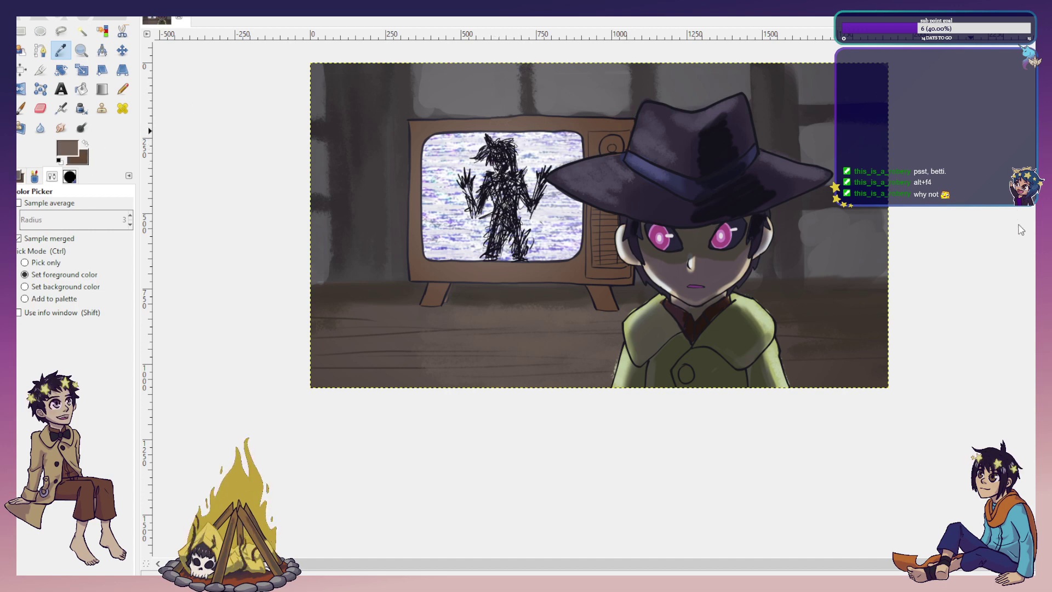
pyautogui.click(983, 225)
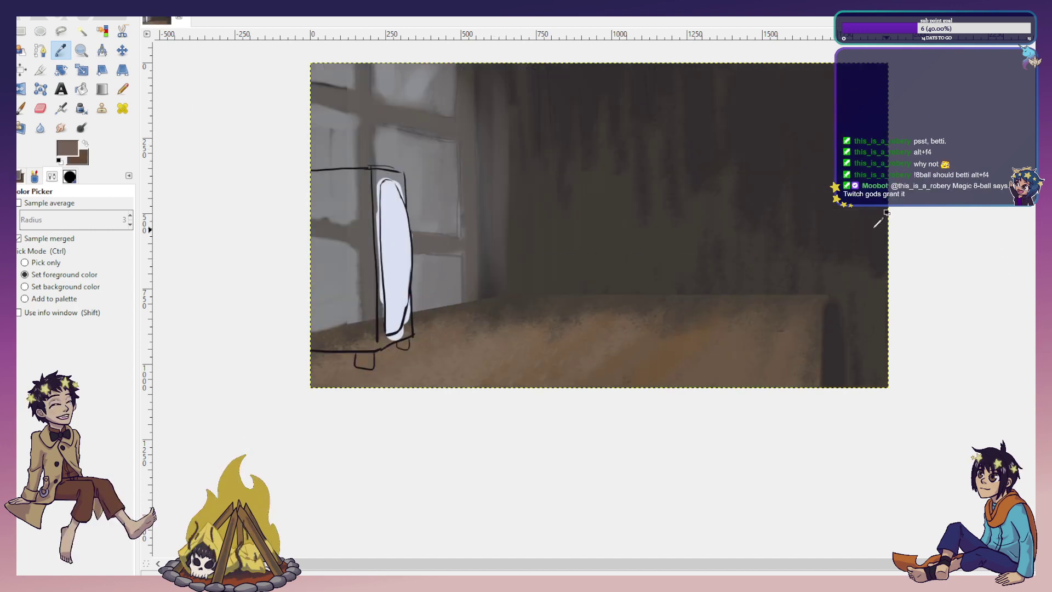
# Paint the television's broad side panel and its front foot dark brown with the 2. Hardness 100 paintbrush at size 61.36.
pyautogui.click(85, 143)
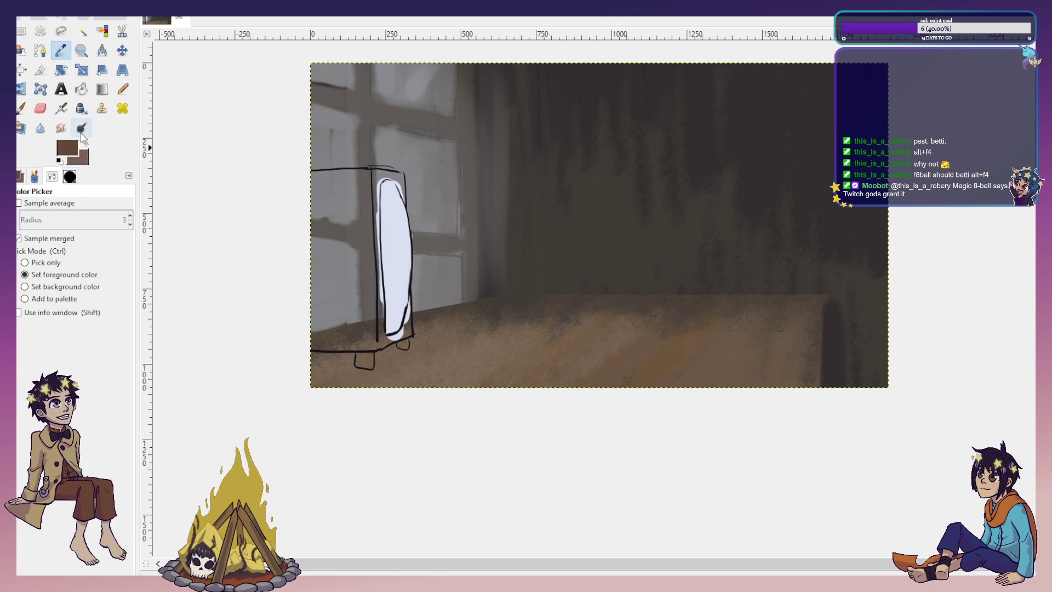
pyautogui.click(20, 108)
pyautogui.moveTo(316, 181)
pyautogui.mouseDown()
pyautogui.moveTo(316, 311)
pyautogui.moveTo(332, 334)
pyautogui.moveTo(371, 343)
pyautogui.moveTo(360, 334)
pyautogui.moveTo(366, 227)
pyautogui.moveTo(373, 315)
pyautogui.moveTo(360, 203)
pyautogui.moveTo(344, 279)
pyautogui.moveTo(331, 218)
pyautogui.moveTo(321, 224)
pyautogui.moveTo(324, 262)
pyautogui.moveTo(336, 203)
pyautogui.moveTo(354, 193)
pyautogui.moveTo(311, 186)
pyautogui.moveTo(361, 178)
pyautogui.mouseUp()
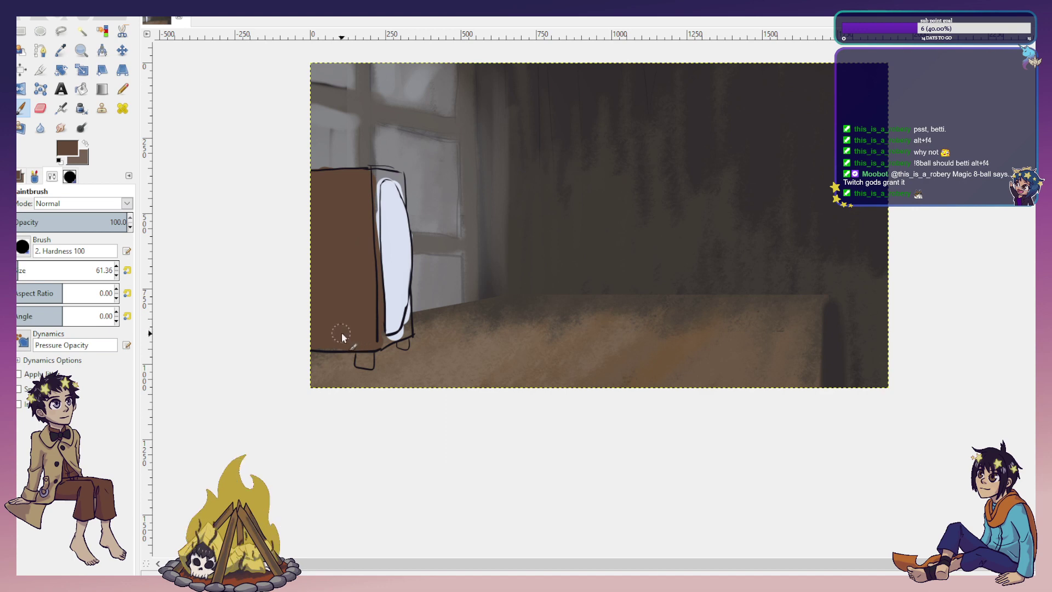
pyautogui.moveTo(363, 347); pyautogui.dragTo(366, 351)
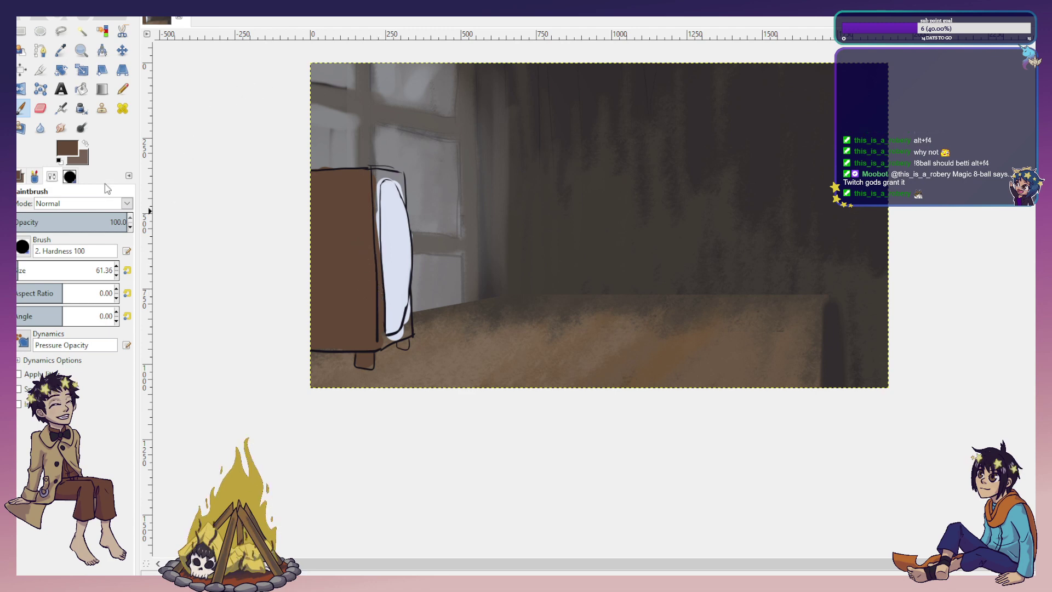
# Paint the casing frame around the pale screen in the lighter greyish brown with the brush size set to 15.36.
pyautogui.click(85, 144)
pyautogui.click(116, 276)
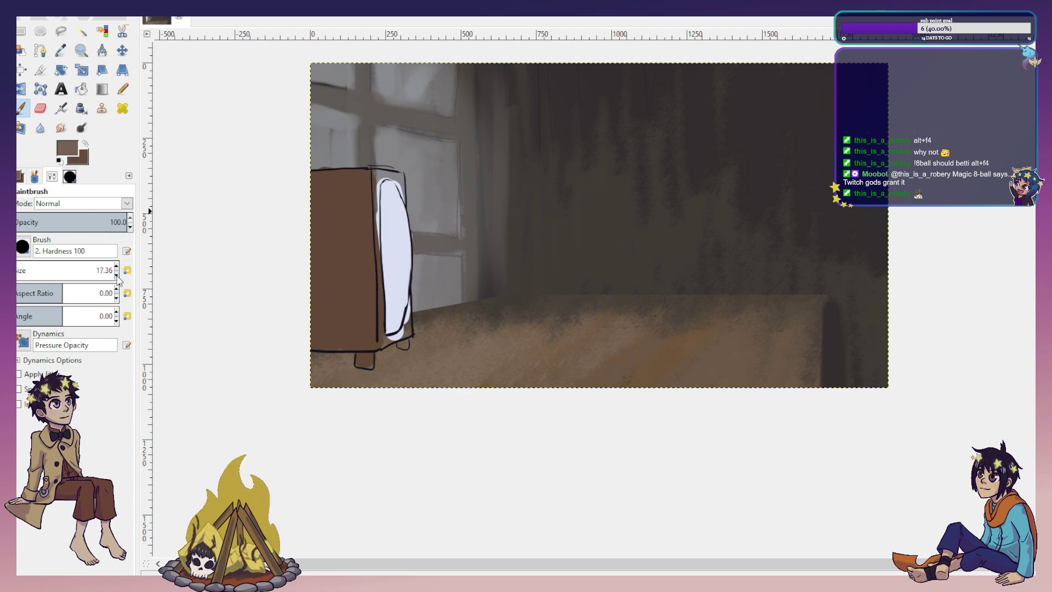
pyautogui.click(117, 276)
pyautogui.moveTo(378, 181); pyautogui.dragTo(376, 278)
pyautogui.moveTo(375, 216)
pyautogui.mouseDown()
pyautogui.moveTo(381, 342)
pyautogui.moveTo(406, 332)
pyautogui.mouseUp()
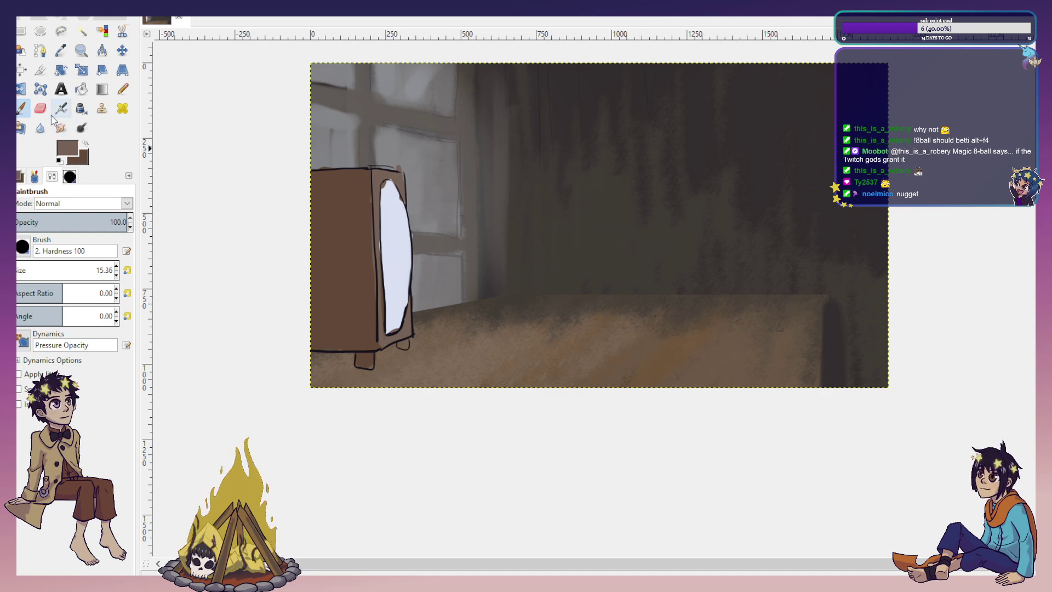
# Paint the television's small rear foot dark brown with the paintbrush at size 15.36.
pyautogui.hotkey('shift', 'e')
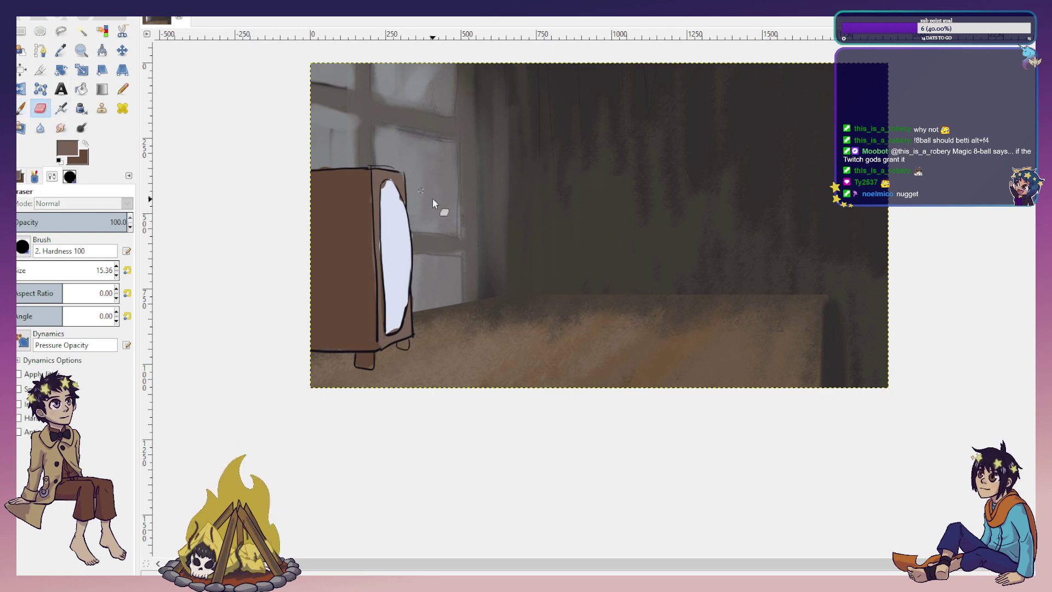
pyautogui.click(85, 143)
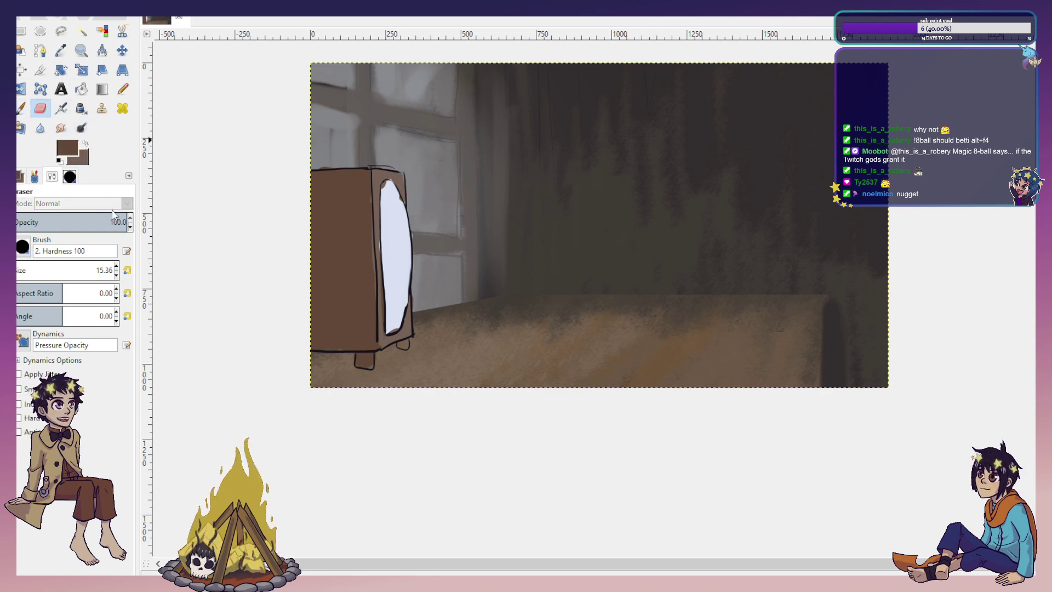
pyautogui.click(21, 108)
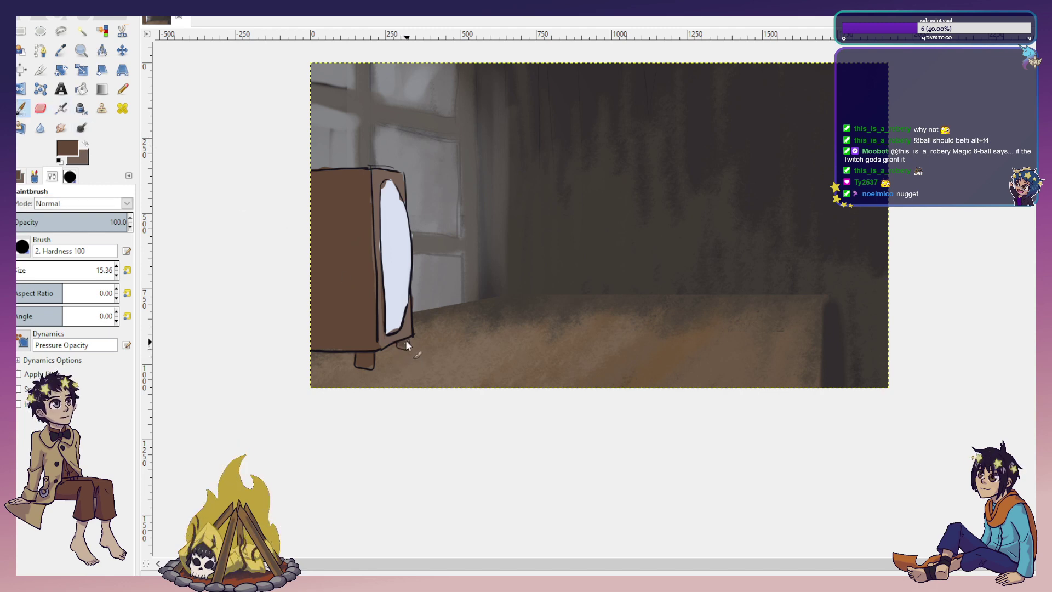
# Sample the screen's pale bluish white and clean up the screen's edges inside the ink outline with the paintbrush.
pyautogui.click(61, 32)
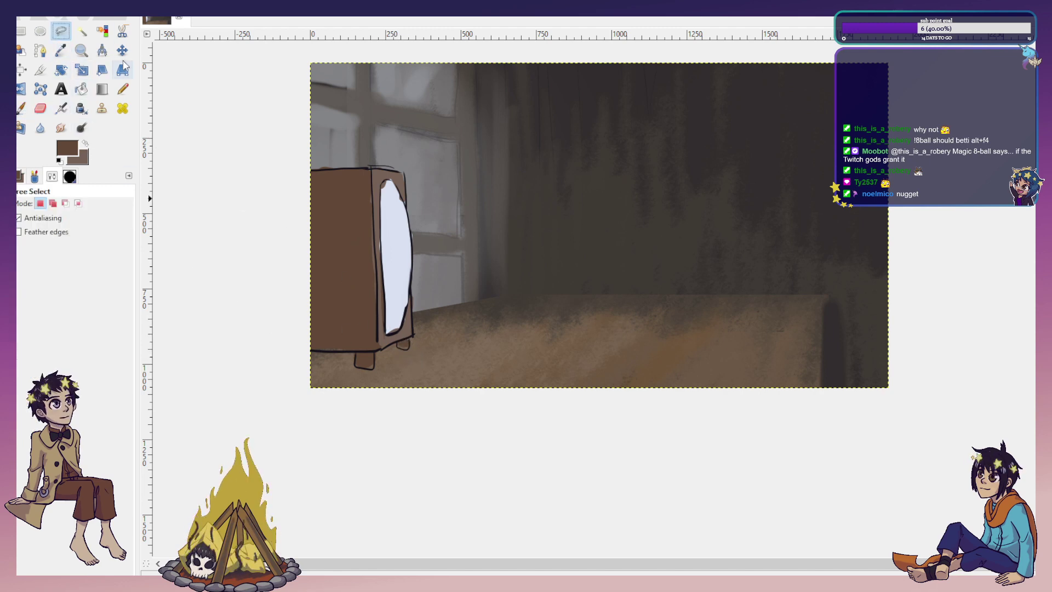
pyautogui.press('o')
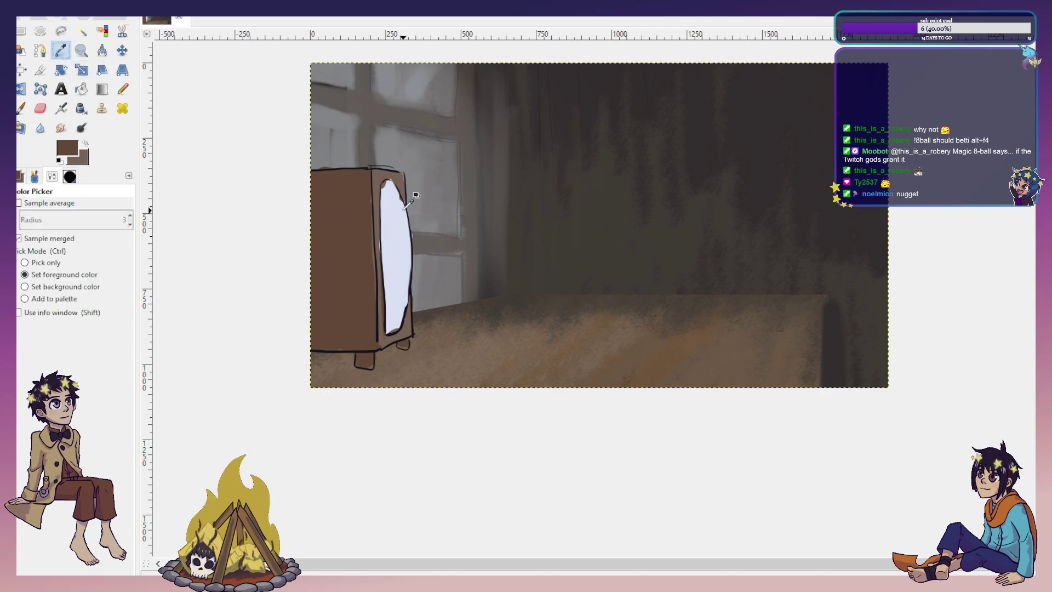
pyautogui.click(393, 197)
pyautogui.press('p')
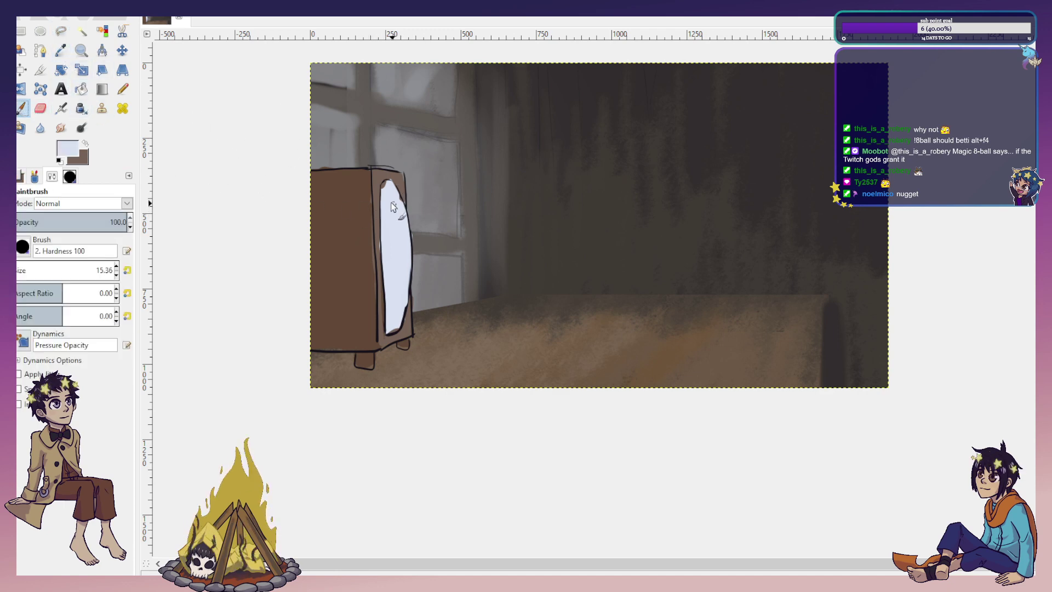
pyautogui.moveTo(386, 189); pyautogui.dragTo(391, 188)
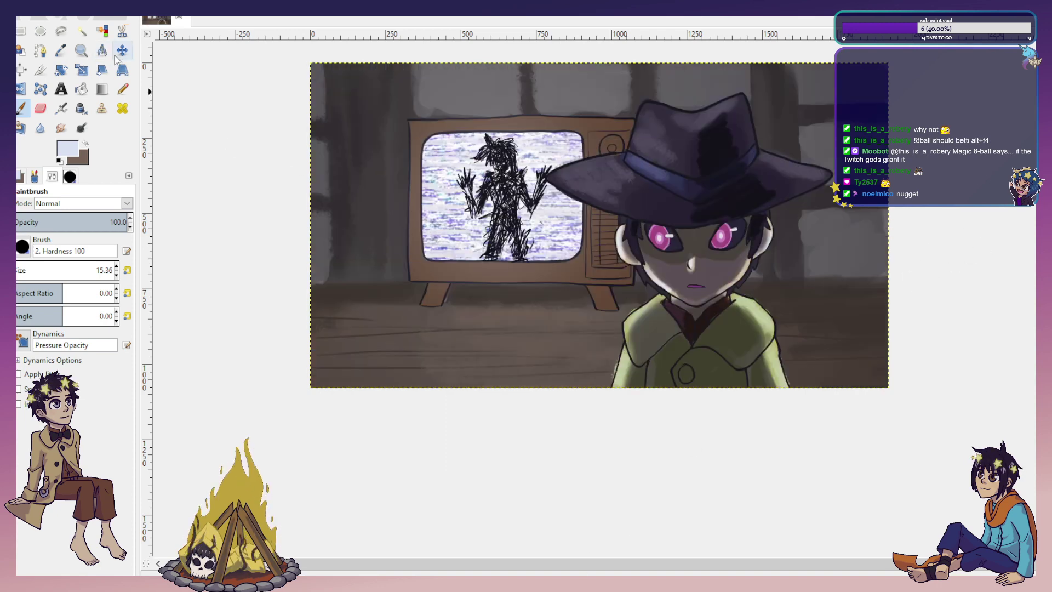
# Sample a pale lavender from the front-view television's static and paint thin highlights along the casing frame around the side-view screen.
pyautogui.click(85, 143)
pyautogui.click(60, 50)
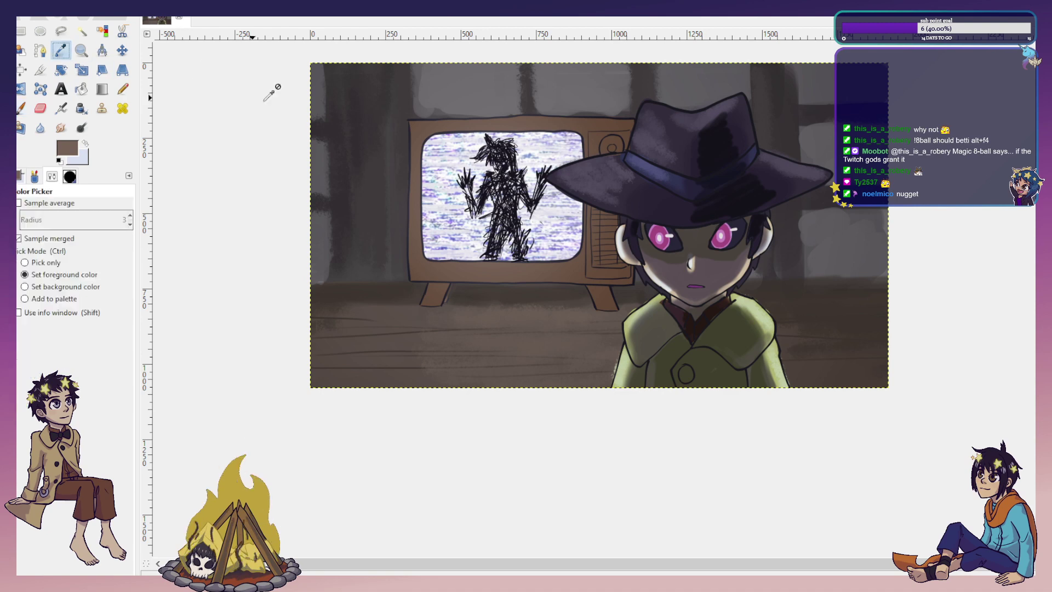
pyautogui.click(453, 154)
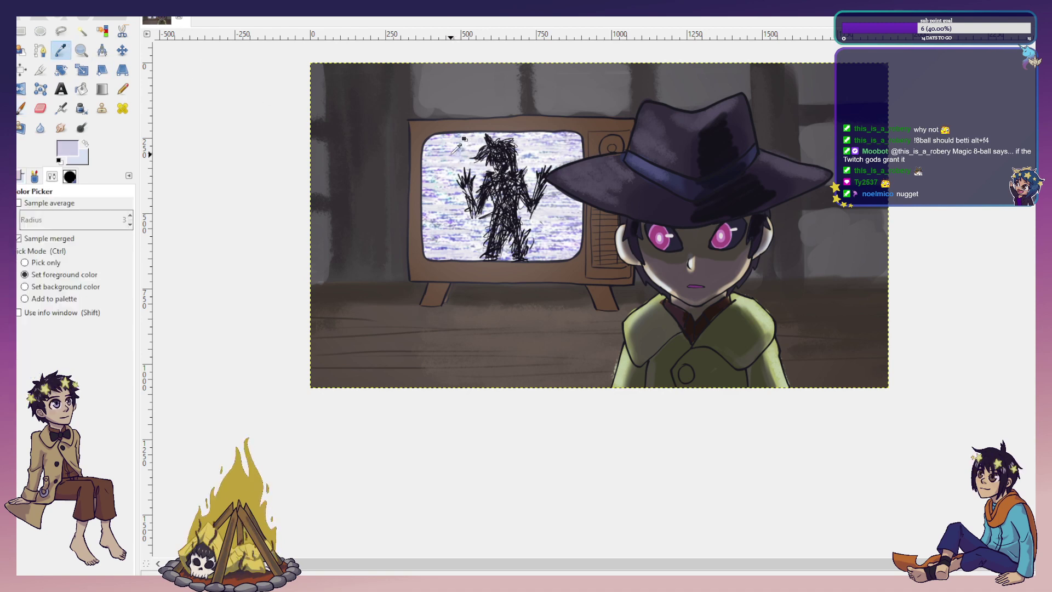
pyautogui.click(985, 231)
pyautogui.click(22, 109)
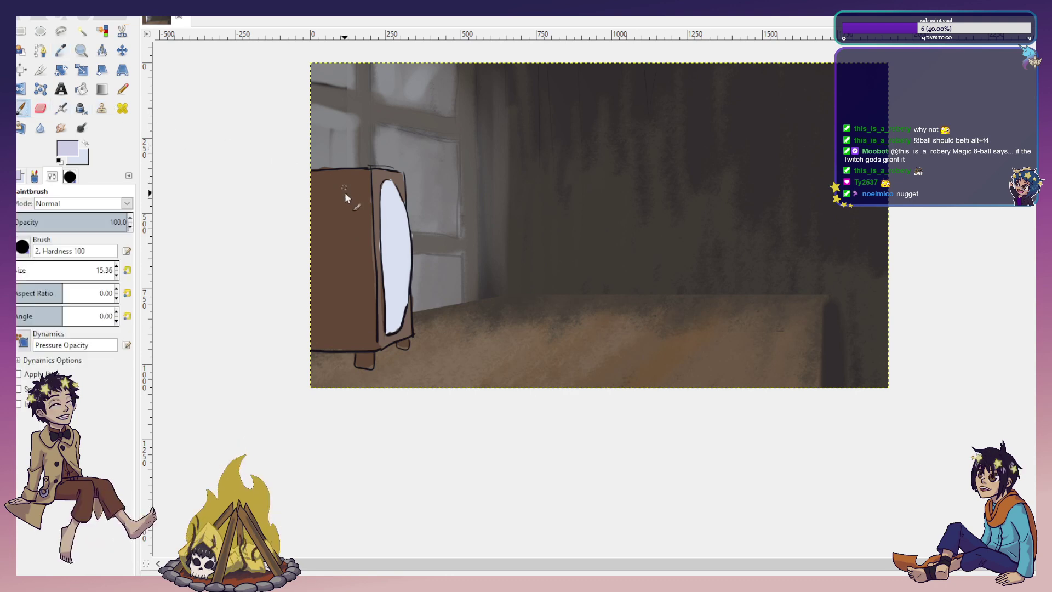
pyautogui.moveTo(376, 187)
pyautogui.mouseDown()
pyautogui.moveTo(383, 326)
pyautogui.moveTo(379, 261)
pyautogui.moveTo(396, 333)
pyautogui.mouseUp()
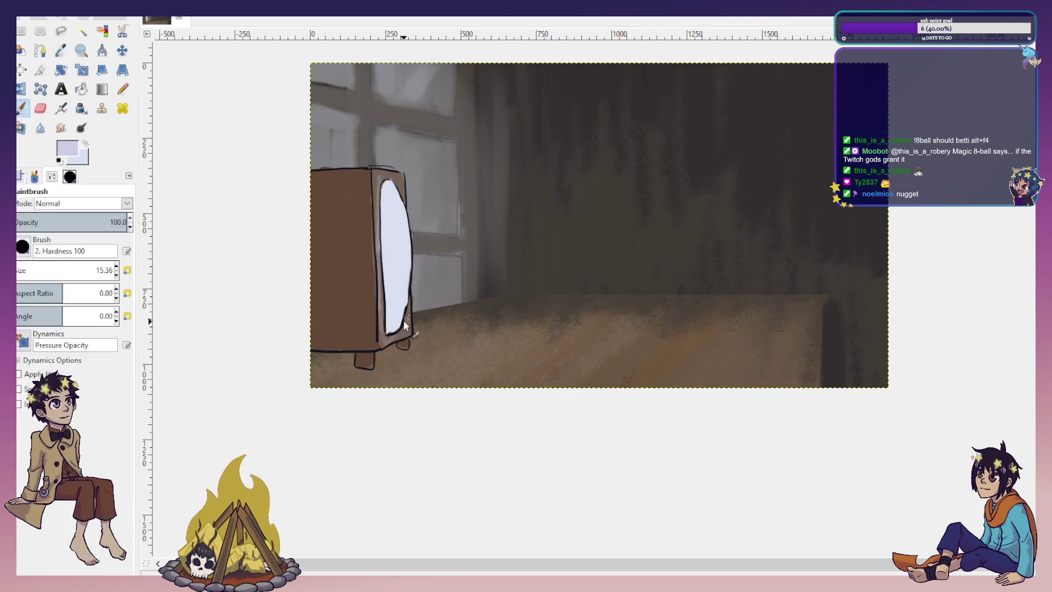